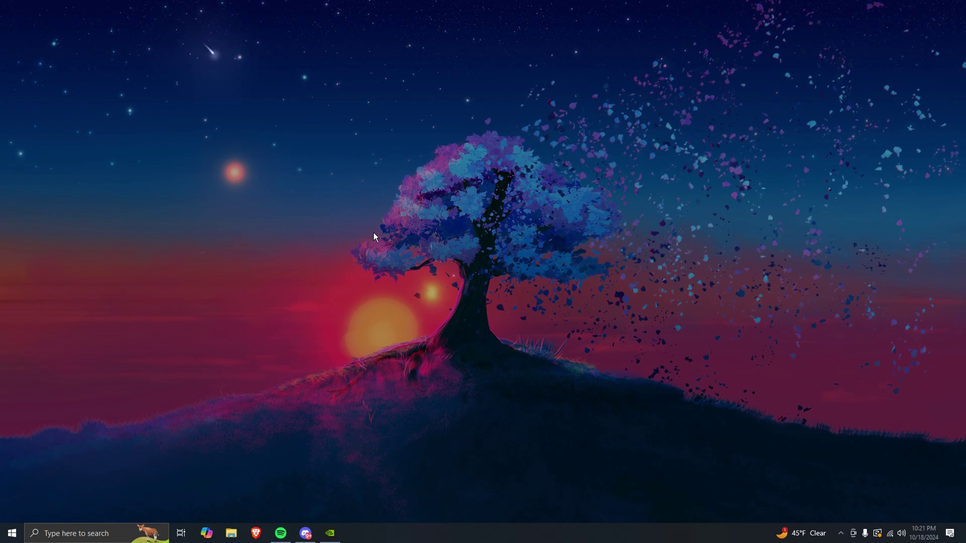
right_click(360, 232)
click(339, 244)
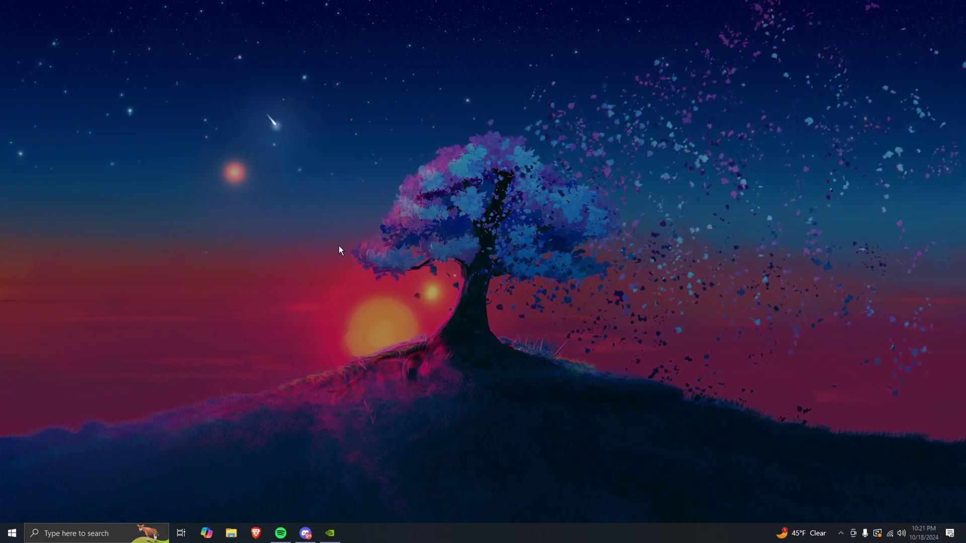
click(231, 533)
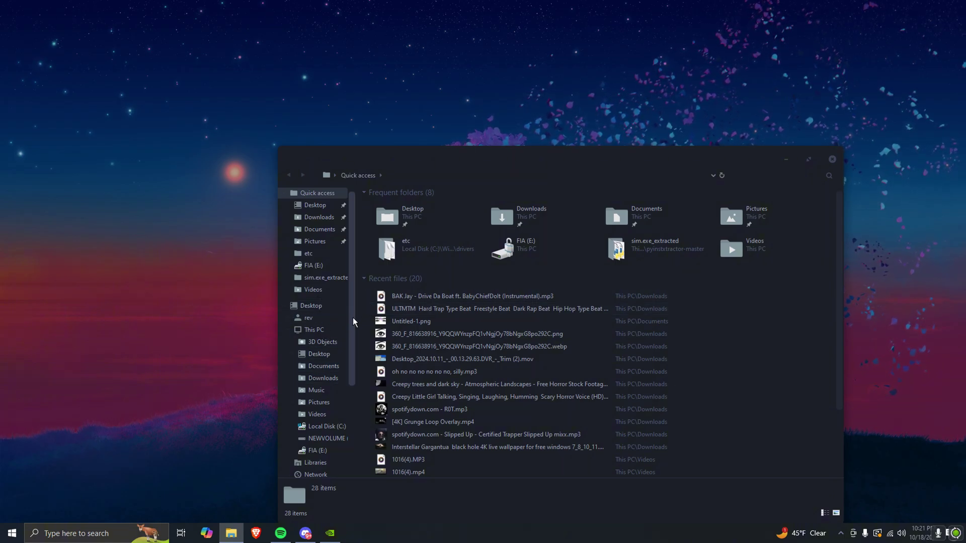
click(832, 159)
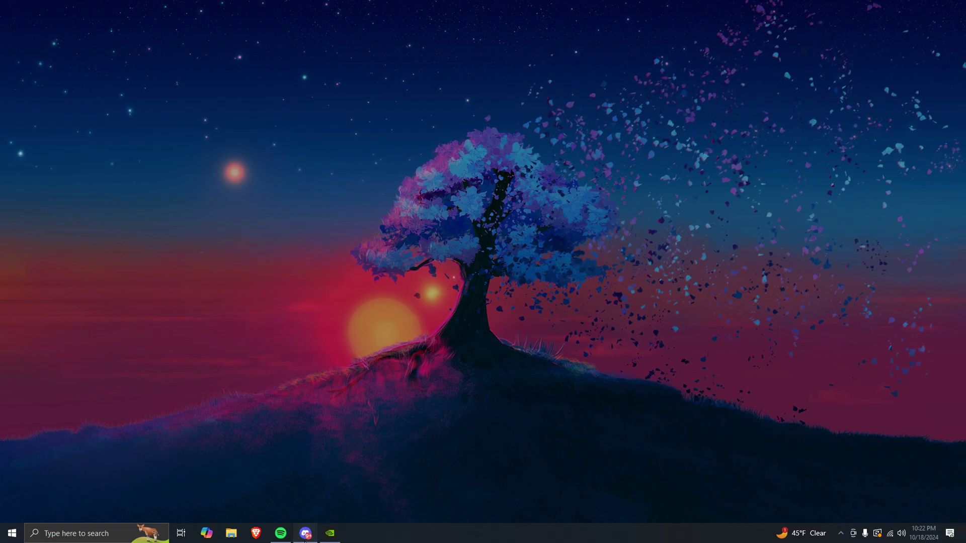
Step: Switch to Discord and look over the PC Checking Services channel list and the manual-methods posts, then minimize the window
click(305, 533)
scroll(115, 305, down, 3)
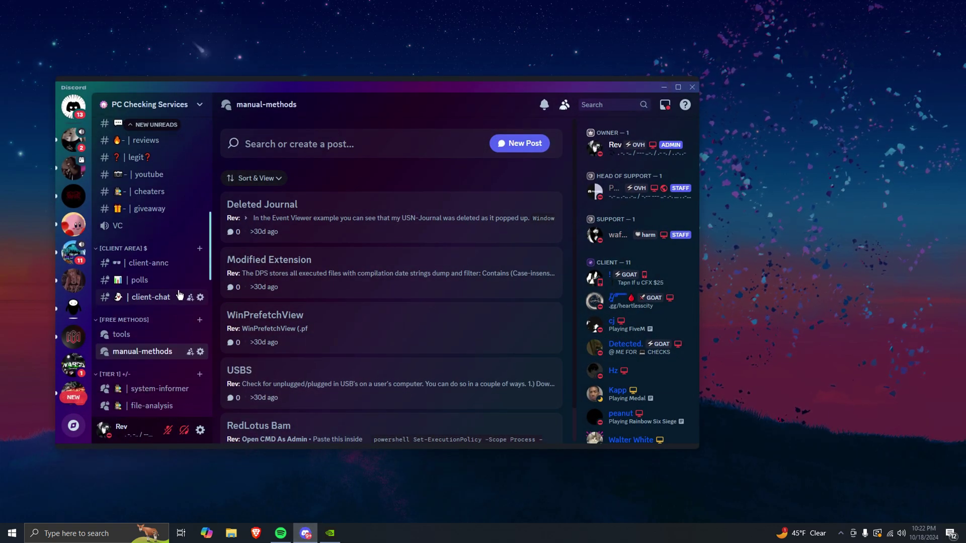
scroll(126, 327, up, 3)
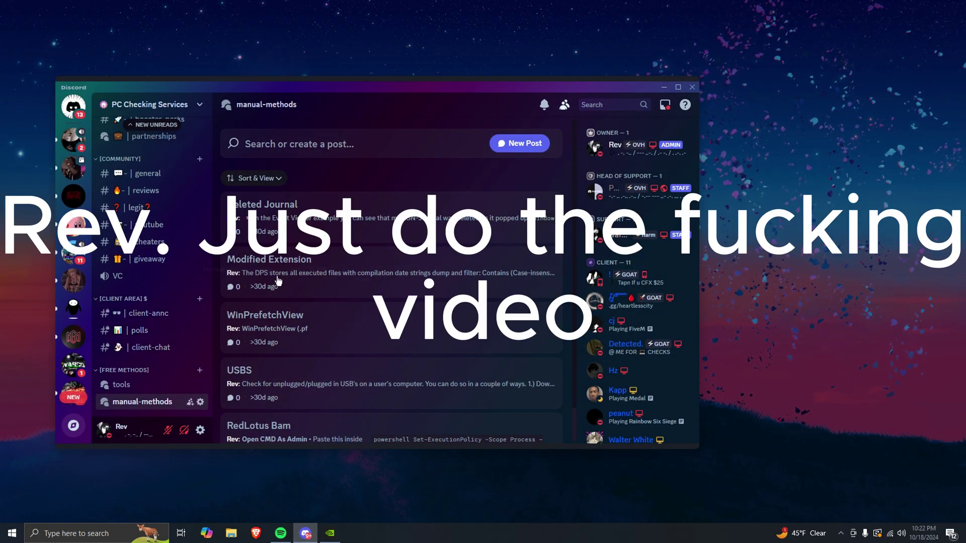
scroll(269, 267, down, 1)
scroll(170, 322, down, 1)
scroll(170, 322, down, 1)
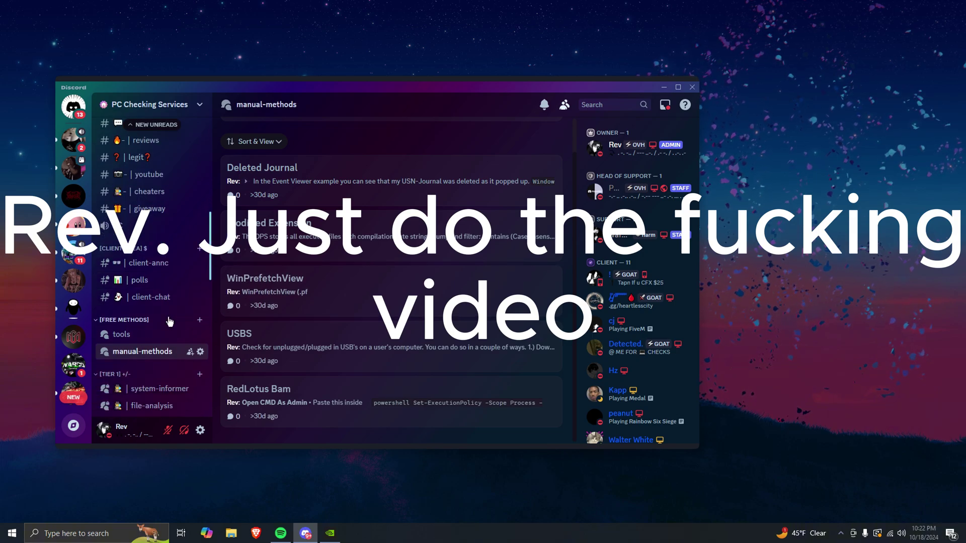
scroll(169, 322, up, 1)
scroll(169, 321, down, 1)
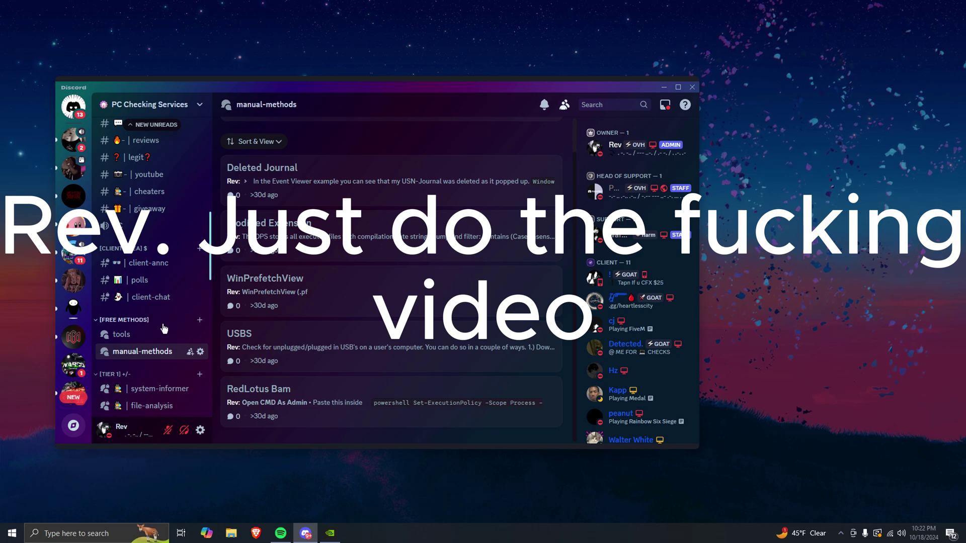
mouse_move(159, 337)
scroll(159, 338, down, 2)
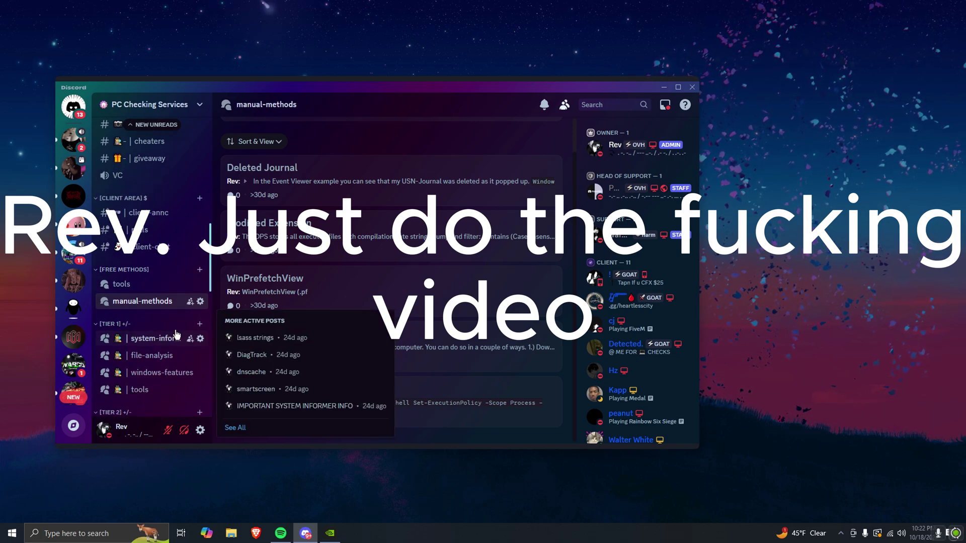
scroll(332, 260, up, 1)
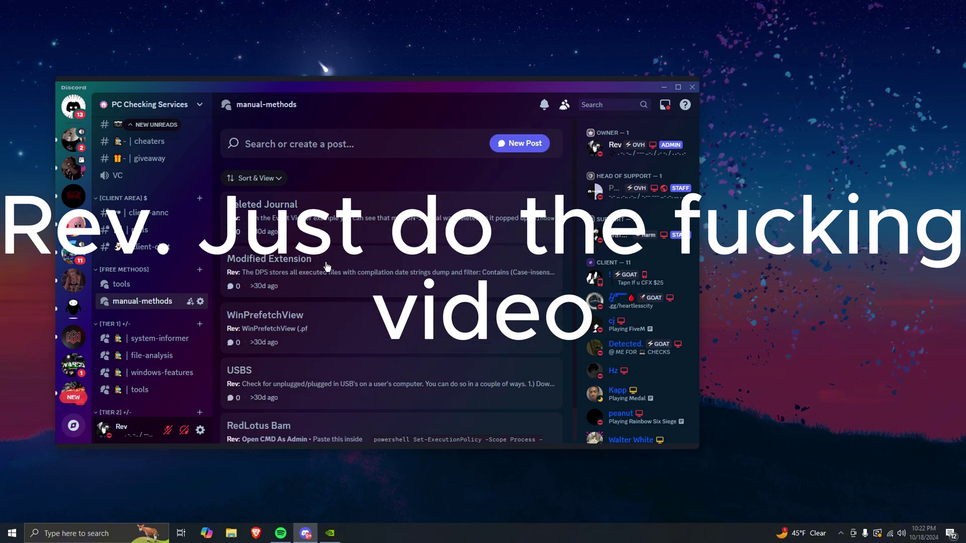
scroll(336, 263, down, 1)
scroll(381, 250, up, 1)
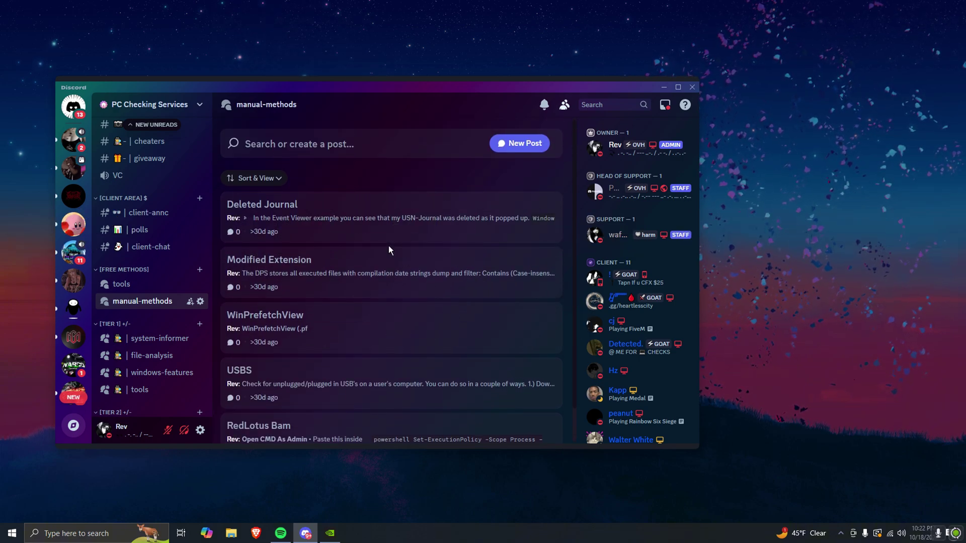
click(663, 88)
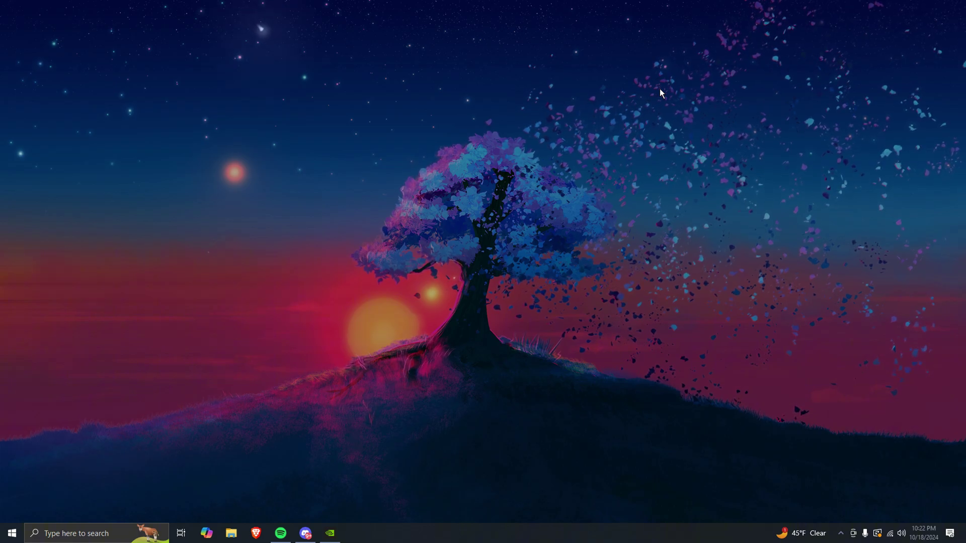
Step: Run the command prefetch to open the Windows prefetch folder, and maximize its window
key(super+r)
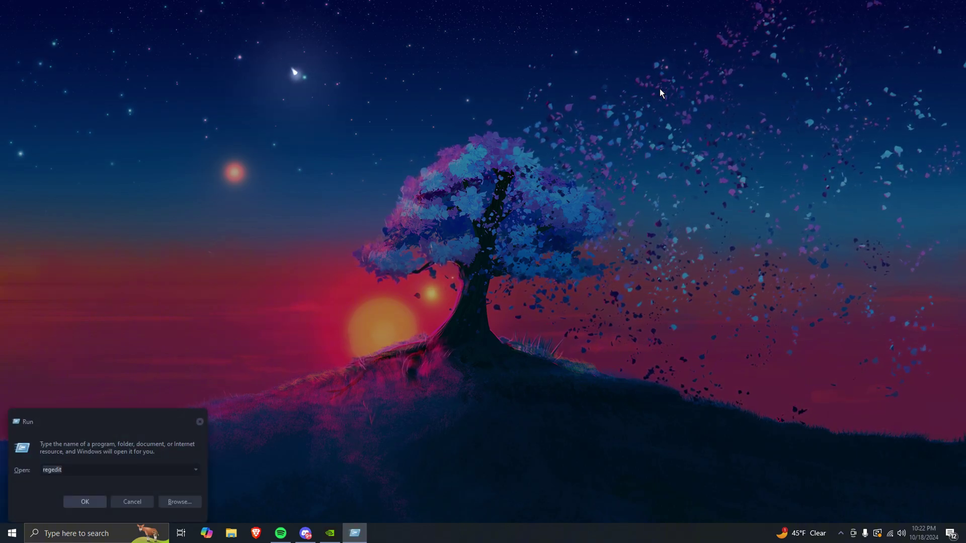
text(prefetc)
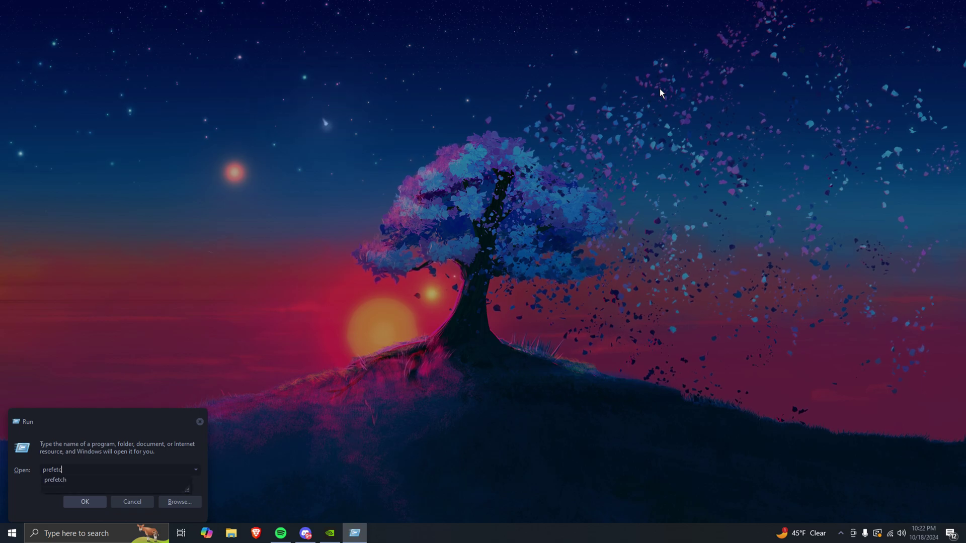
text(h)
key(Return)
click(491, 278)
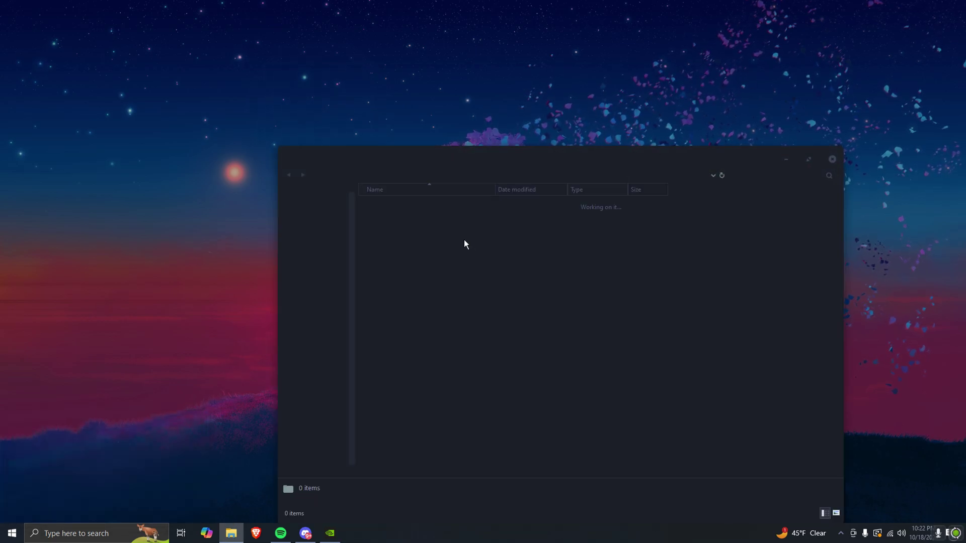
double_click(390, 162)
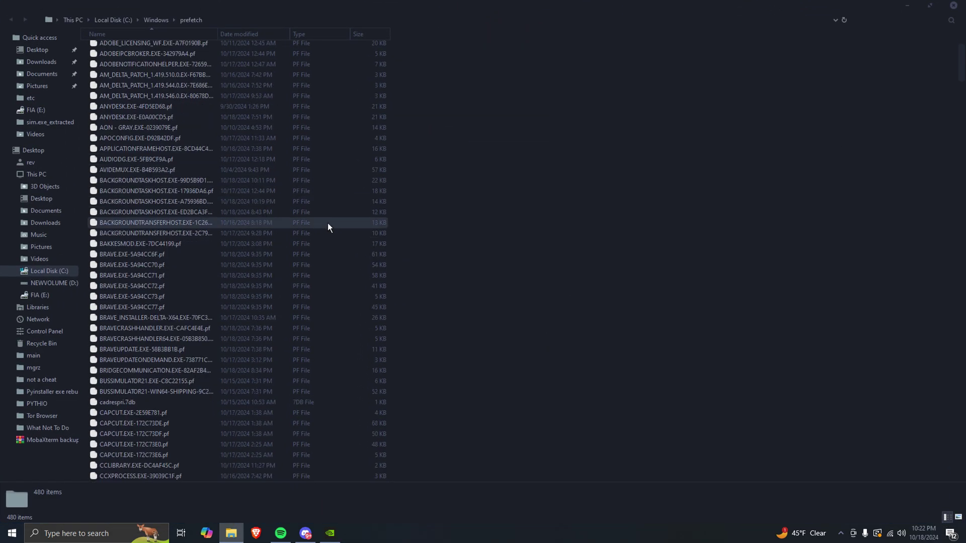
Step: Examine the list of .pf files in the prefetch folder, and close the folder window
scroll(328, 223, down, 15)
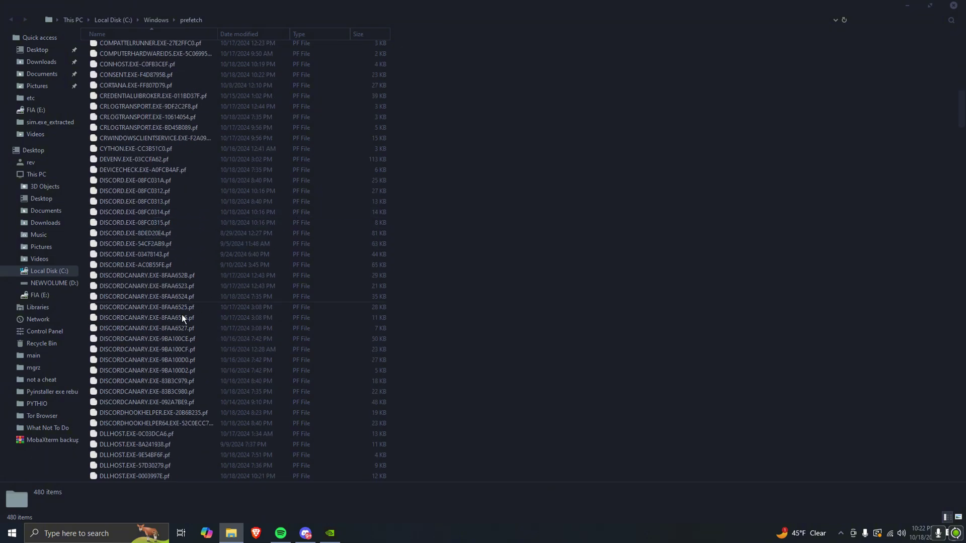
scroll(137, 341, down, 20)
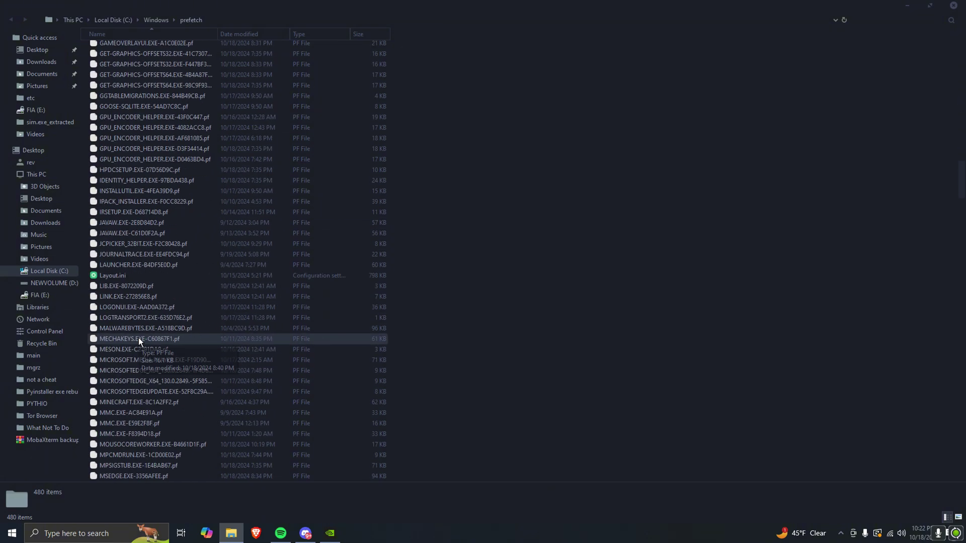
scroll(139, 340, down, 20)
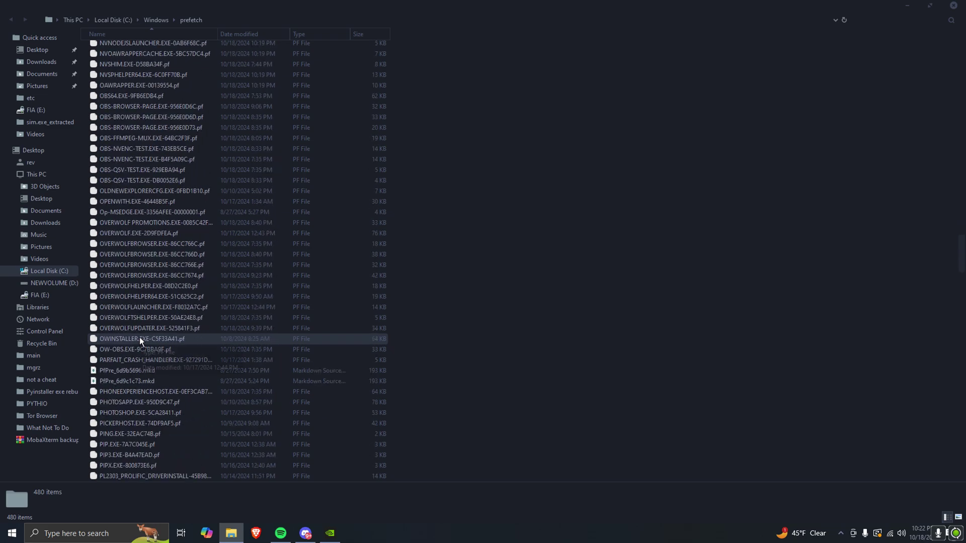
scroll(140, 337, down, 20)
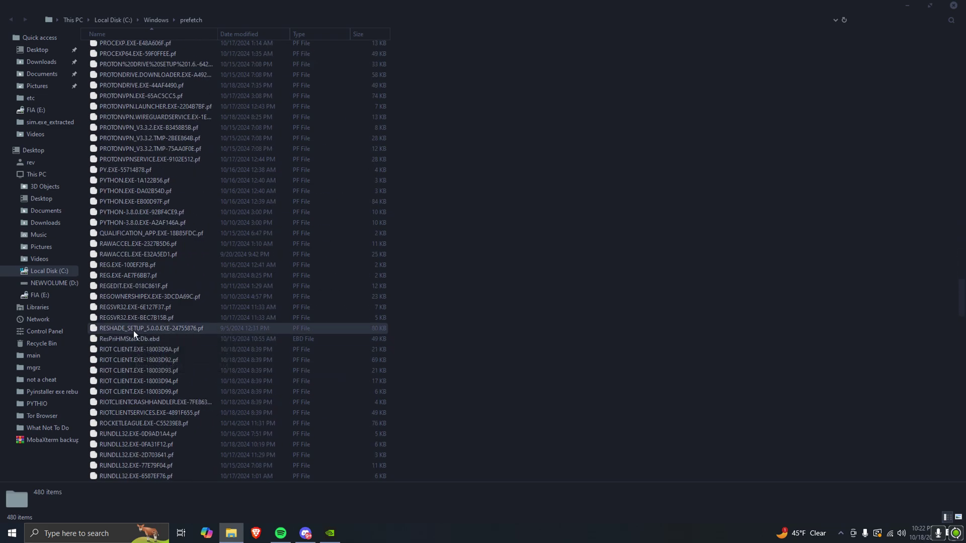
scroll(127, 311, up, 11)
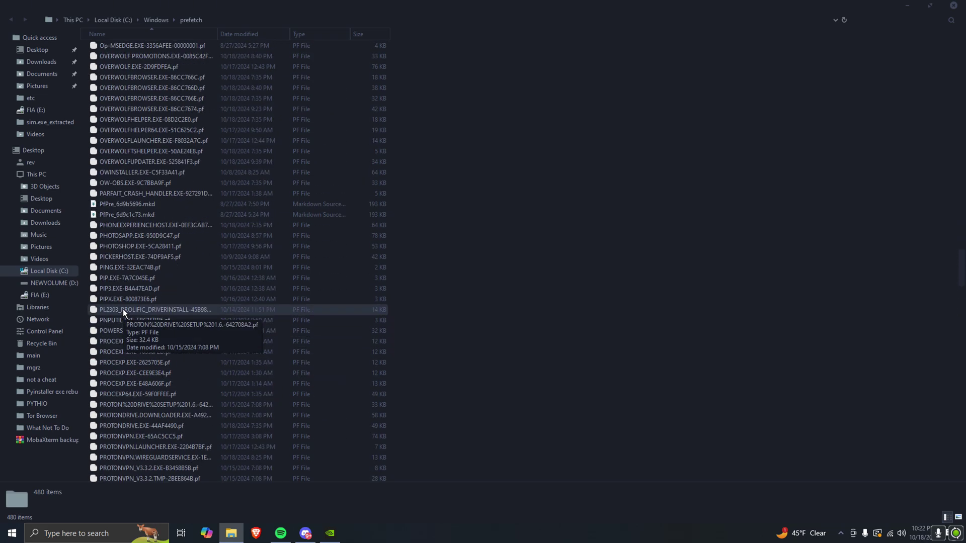
scroll(123, 309, up, 2)
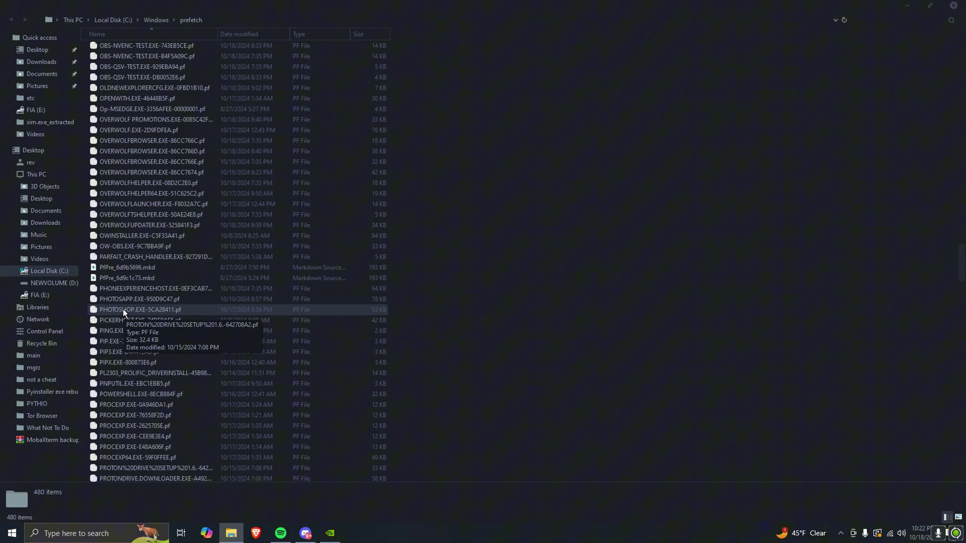
double_click(442, 5)
click(649, 50)
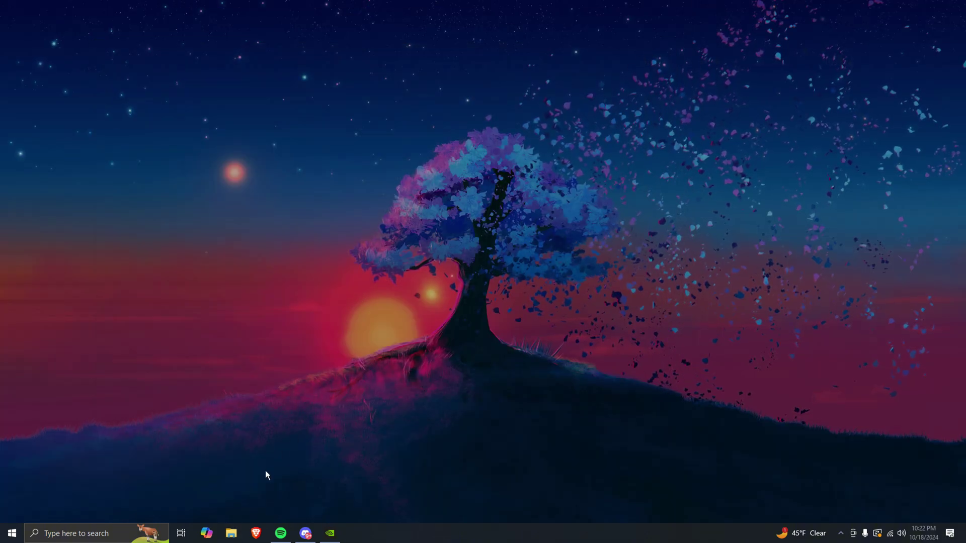
Step: Switch to the Brave browser, search the web for winprefetchview and open the NirSoft WinPrefetchView page
click(256, 532)
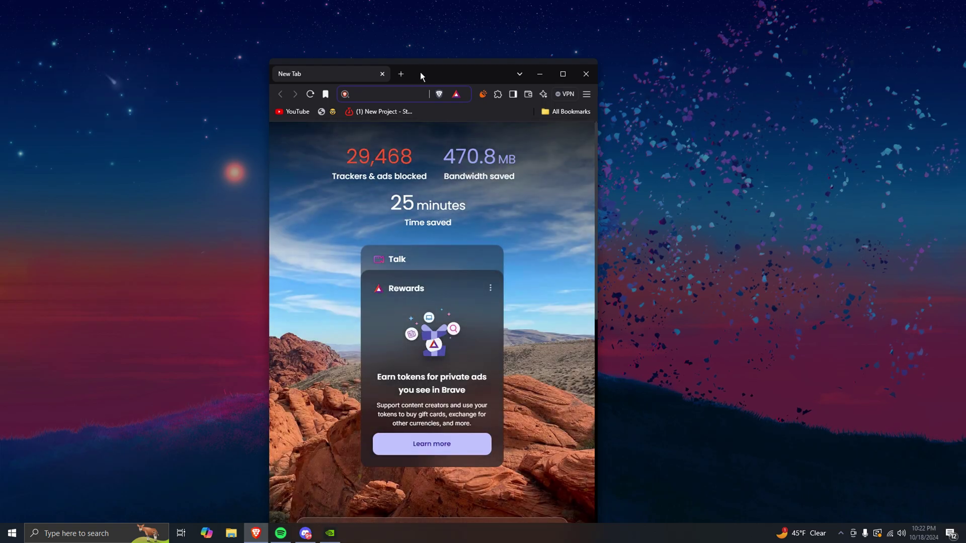
double_click(422, 71)
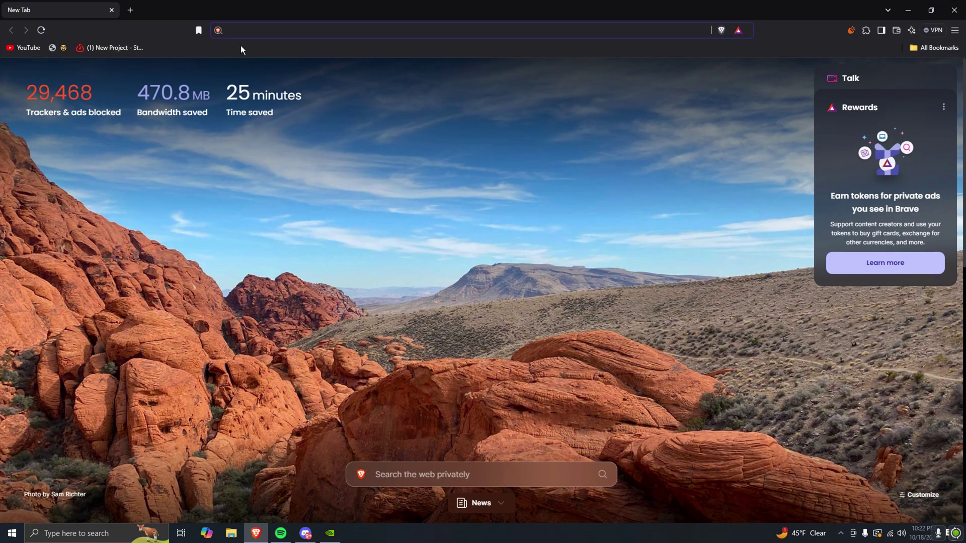
text(winprefetchview)
key(Return)
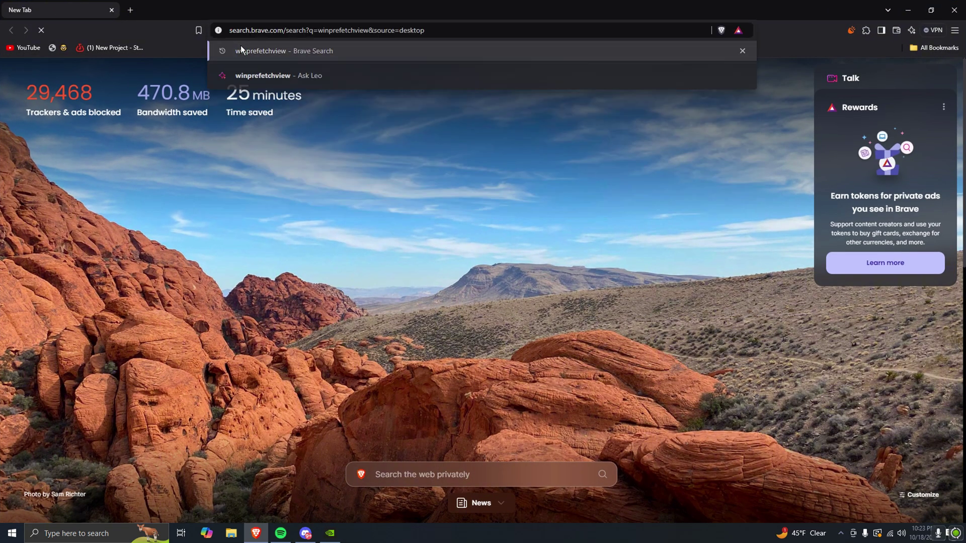
key(alt+Tab)
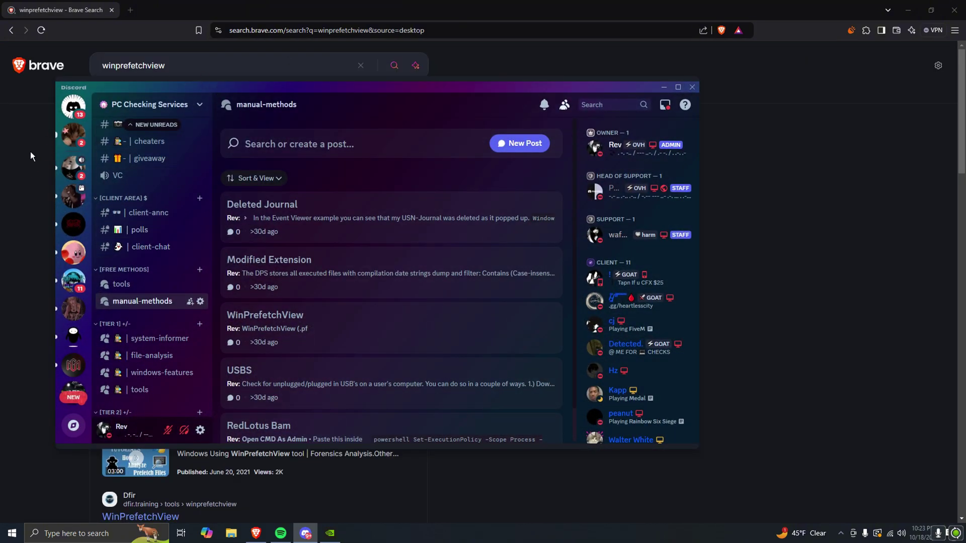
click(32, 152)
click(122, 152)
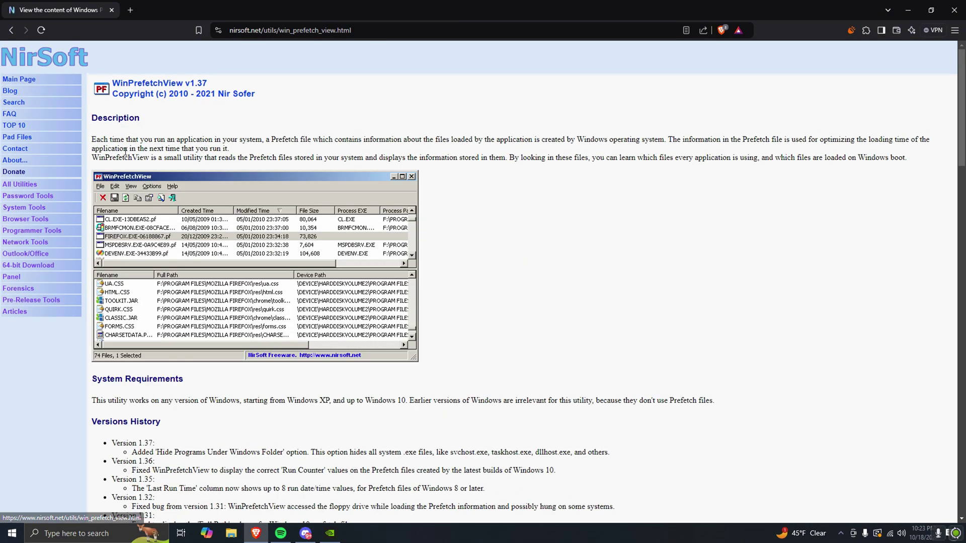
Step: Download the 64-bit version of WinPrefetchView and show the downloaded zip in its folder with the browser minimized
scroll(129, 155, down, 20)
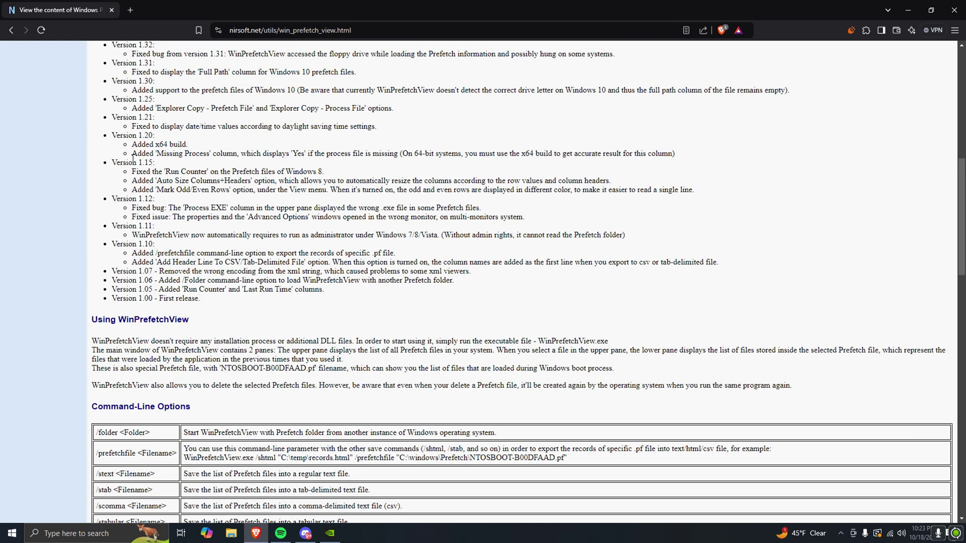
scroll(133, 159, down, 4)
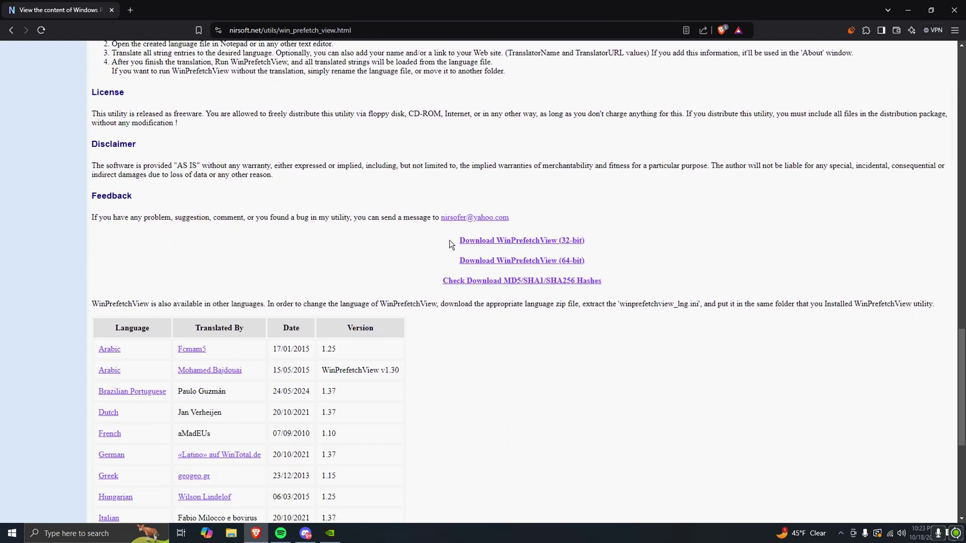
click(482, 261)
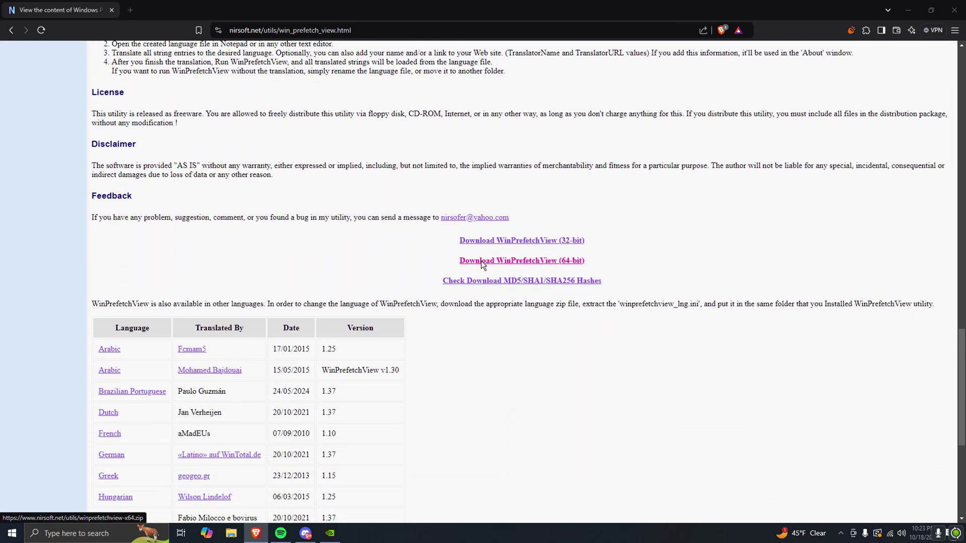
click(405, 255)
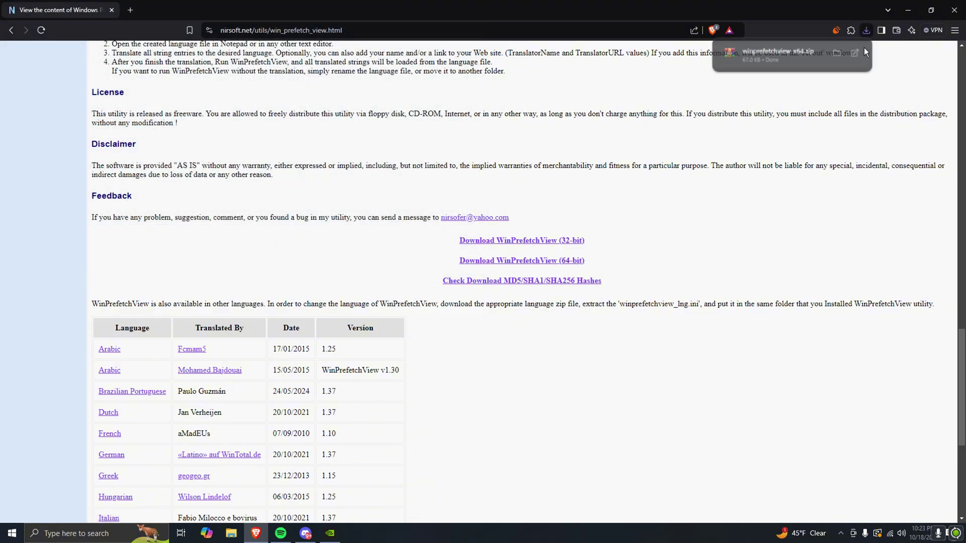
click(840, 52)
click(908, 10)
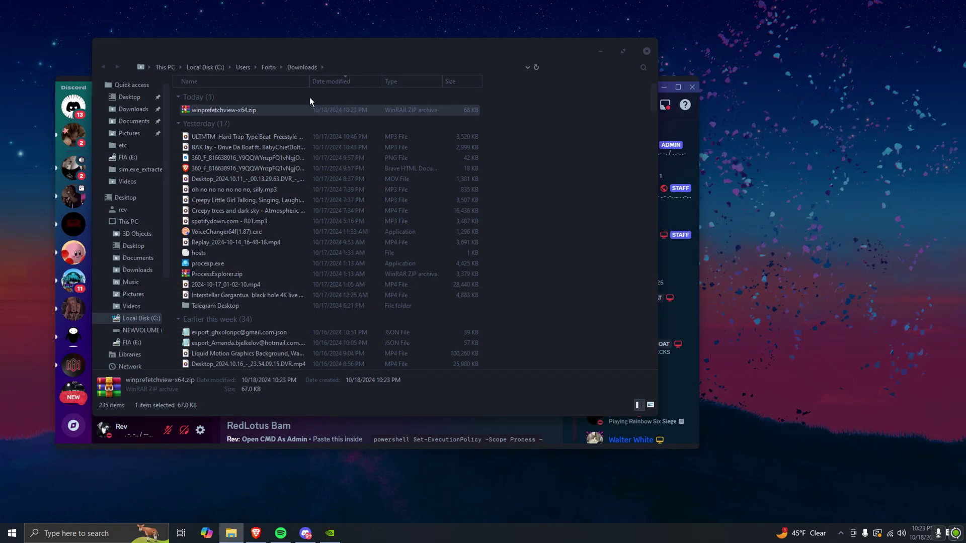
Step: Open winprefetchview-x64.zip with WinRAR and launch the WinPrefetchView application inside it
right_click(221, 107)
click(254, 148)
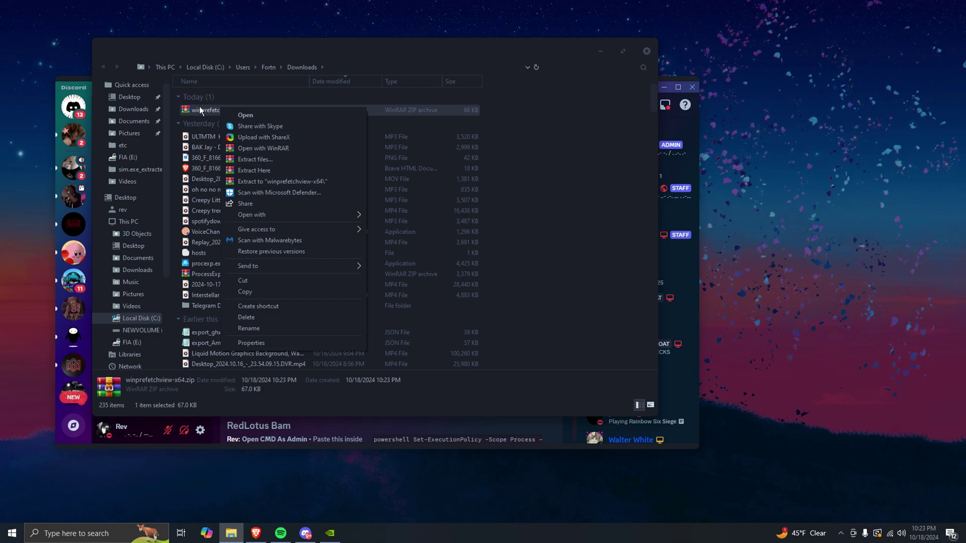
double_click(365, 229)
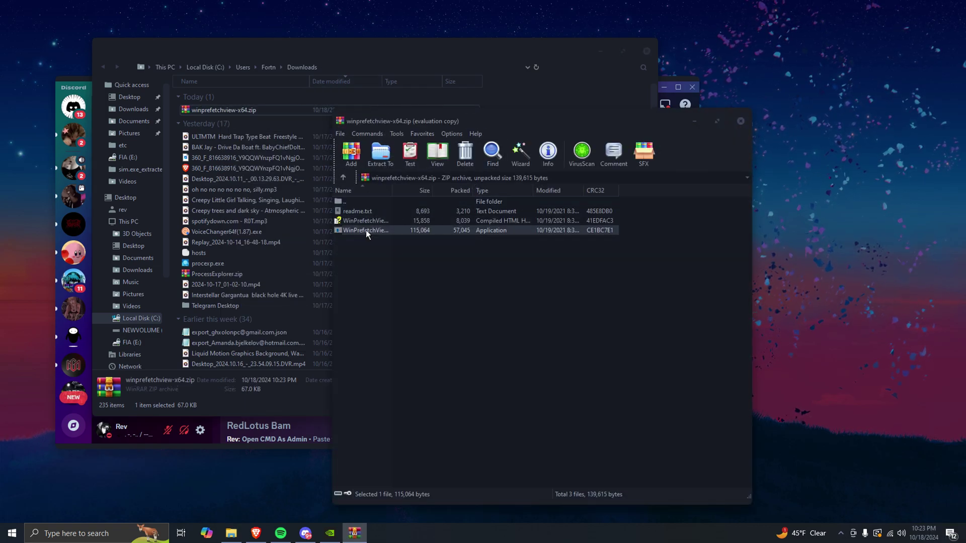
click(595, 314)
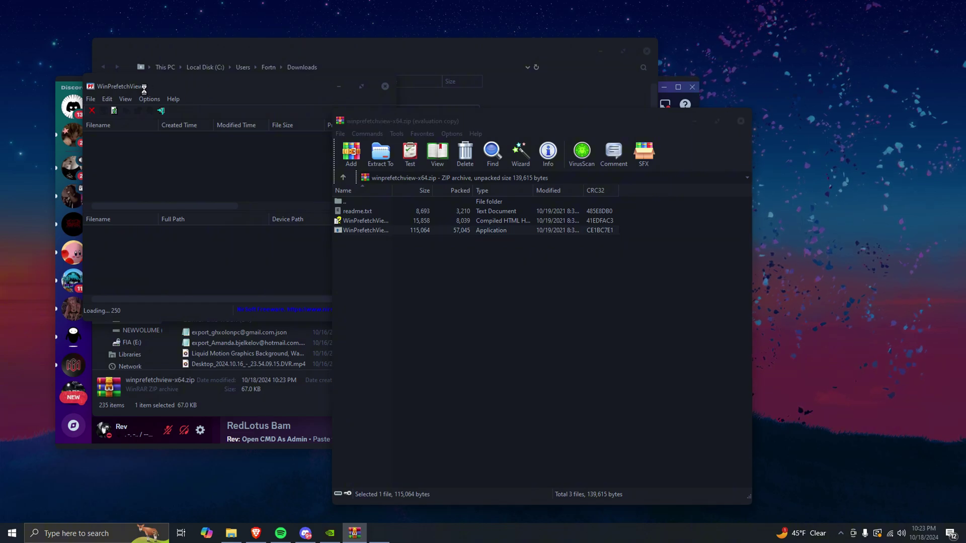
Step: Minimize the Discord, WinRAR and Downloads windows, and maximize the WinPrefetchView window
click(76, 89)
click(665, 87)
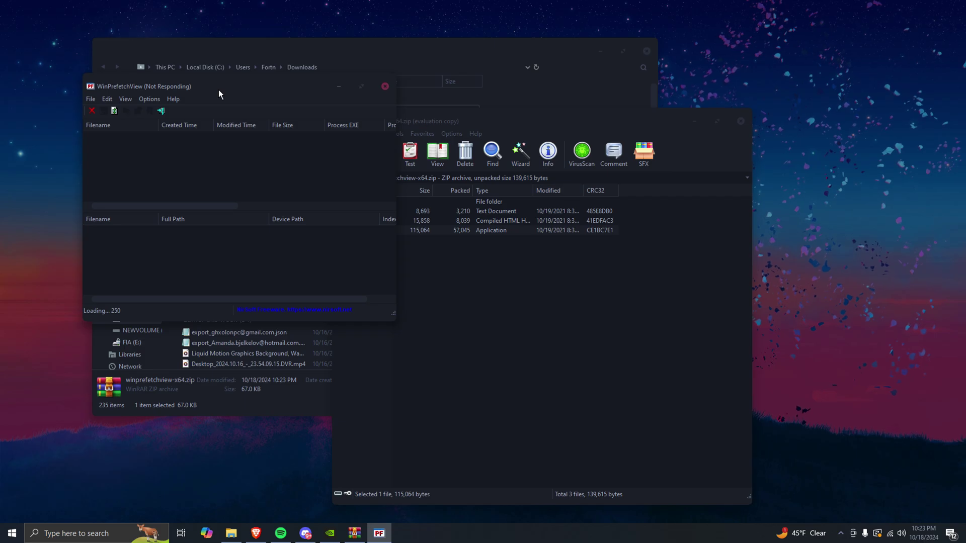
click(697, 124)
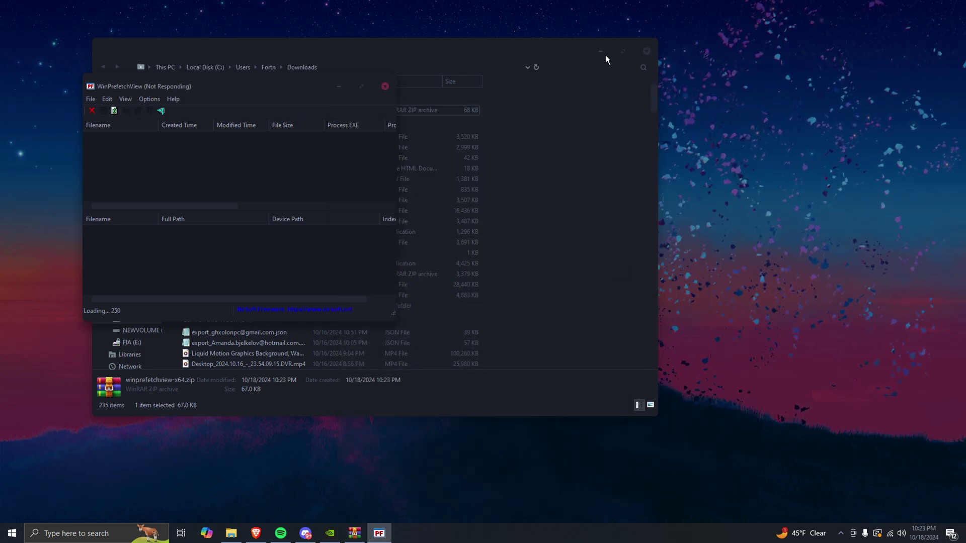
click(600, 51)
double_click(211, 87)
Step: Find the two CMD.EXE prefetch entries and examine the files each one references, including TASKLIST.EXE
scroll(48, 140, down, 4)
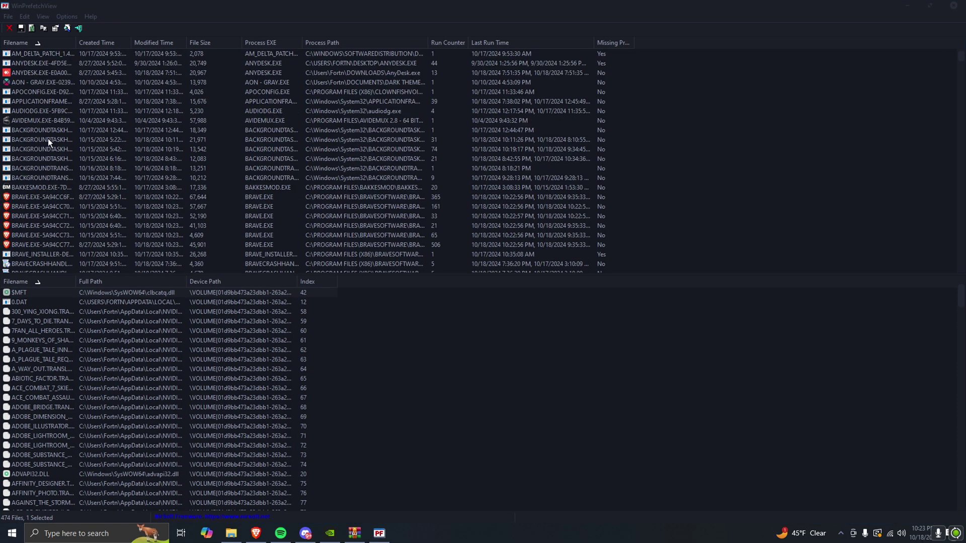
scroll(43, 129, down, 8)
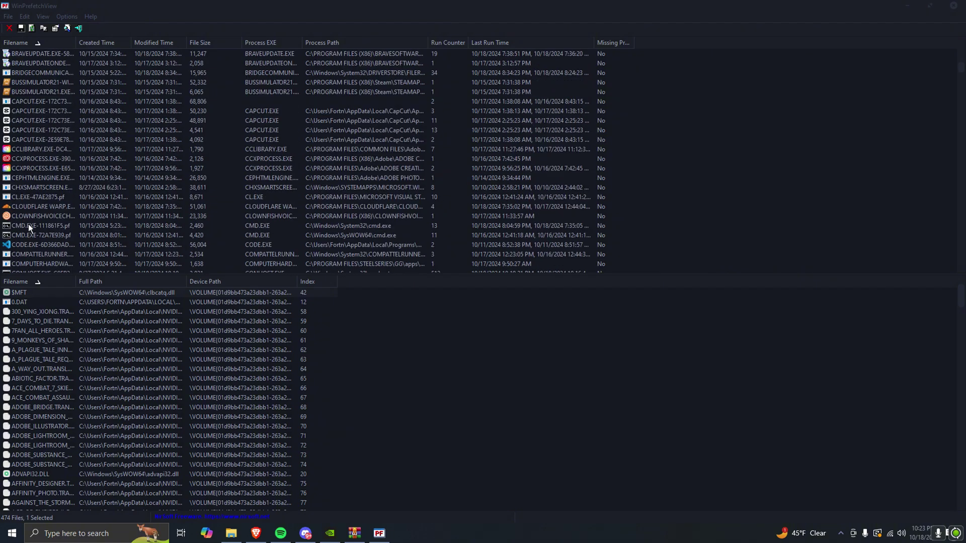
click(28, 225)
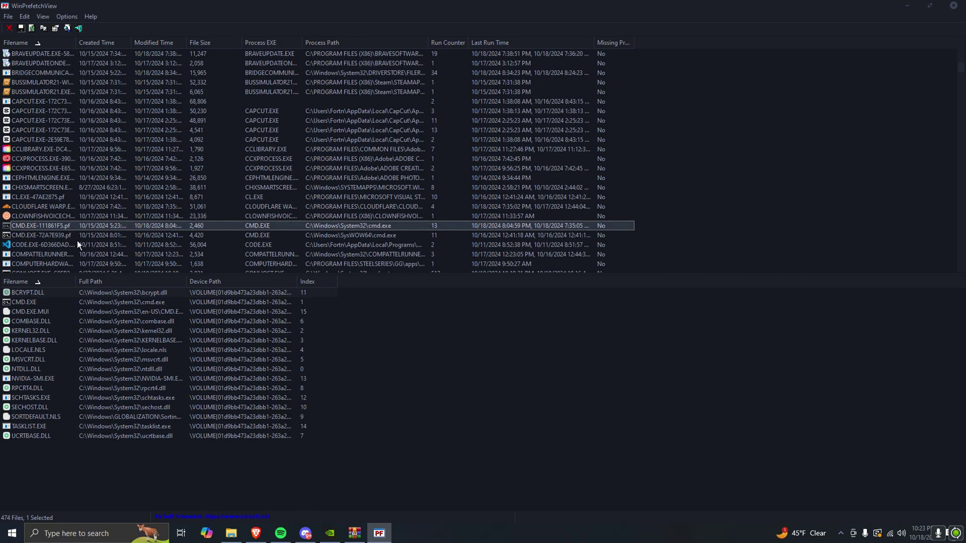
click(35, 376)
key(t)
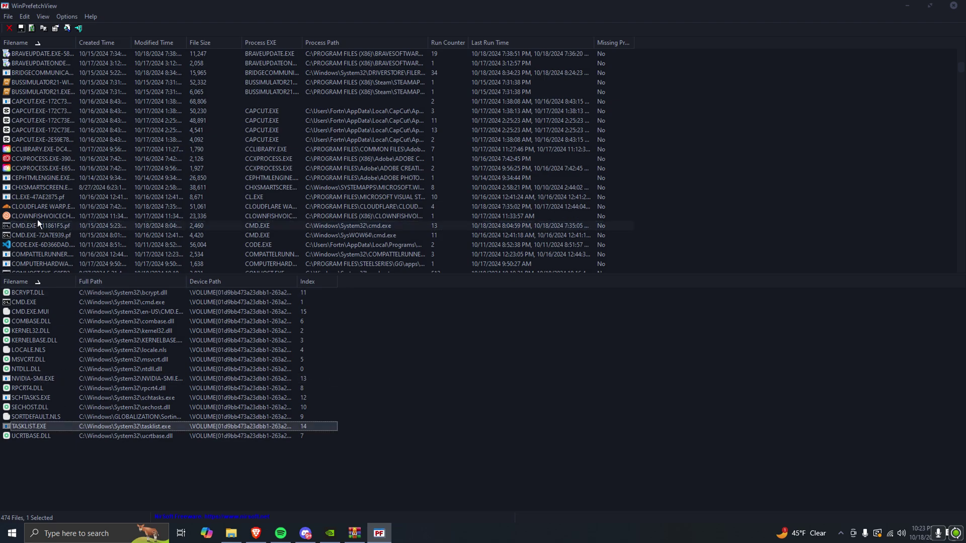
click(37, 235)
scroll(60, 318, down, 7)
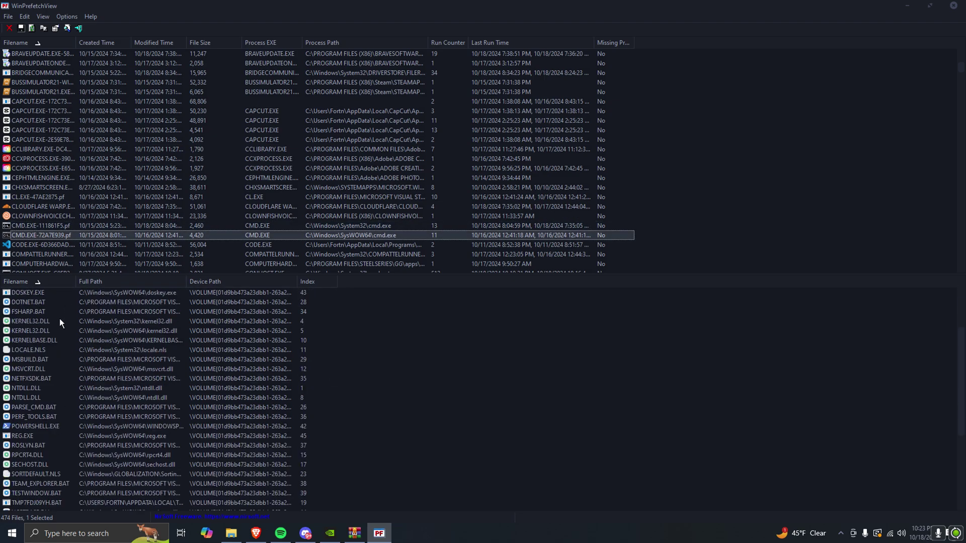
scroll(60, 319, down, 1)
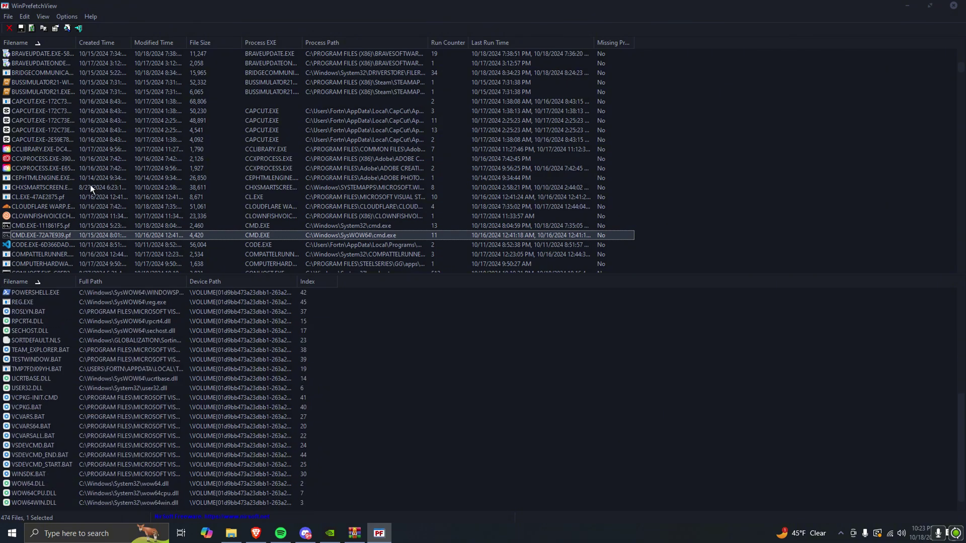
Step: Select the CONHOST.EXE prefetch entry and examine the list of files it references
scroll(89, 185, down, 3)
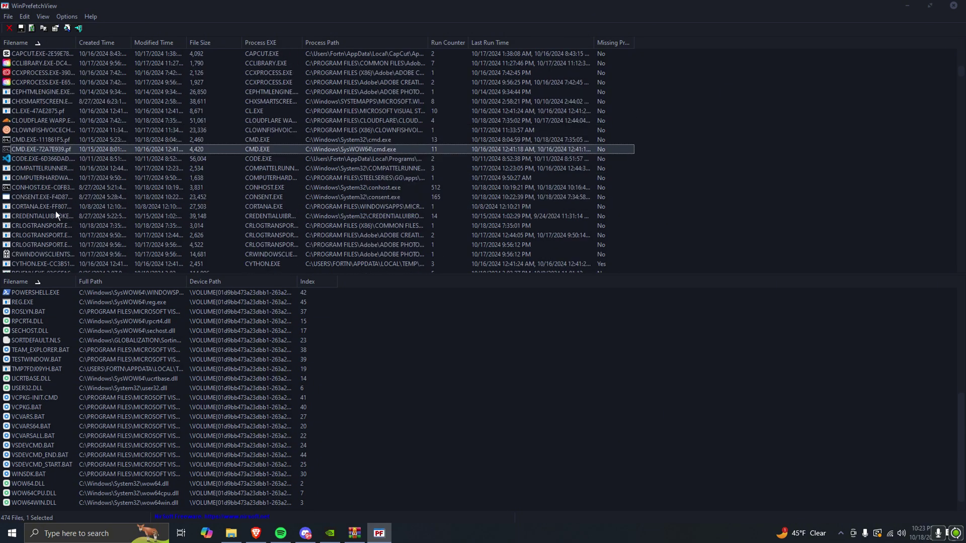
click(36, 187)
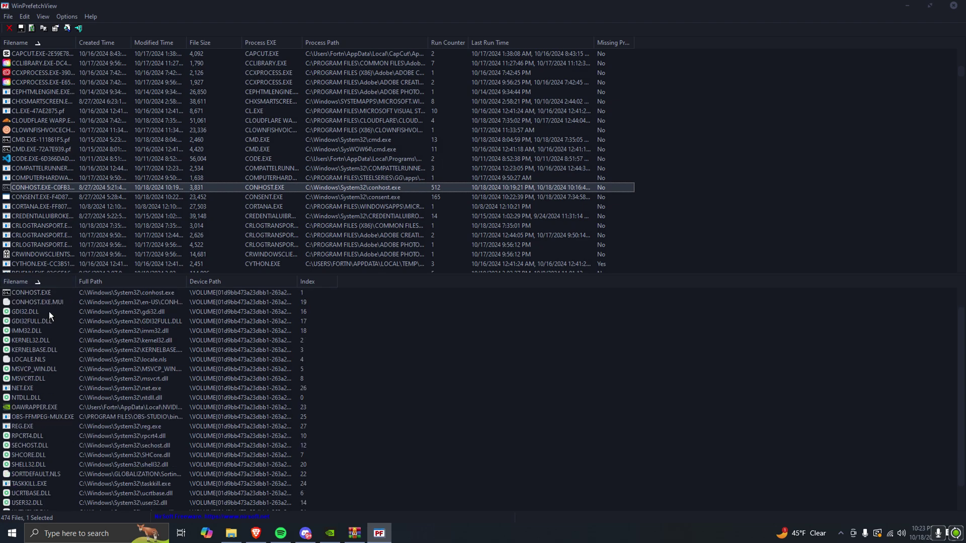
scroll(49, 314, up, 1)
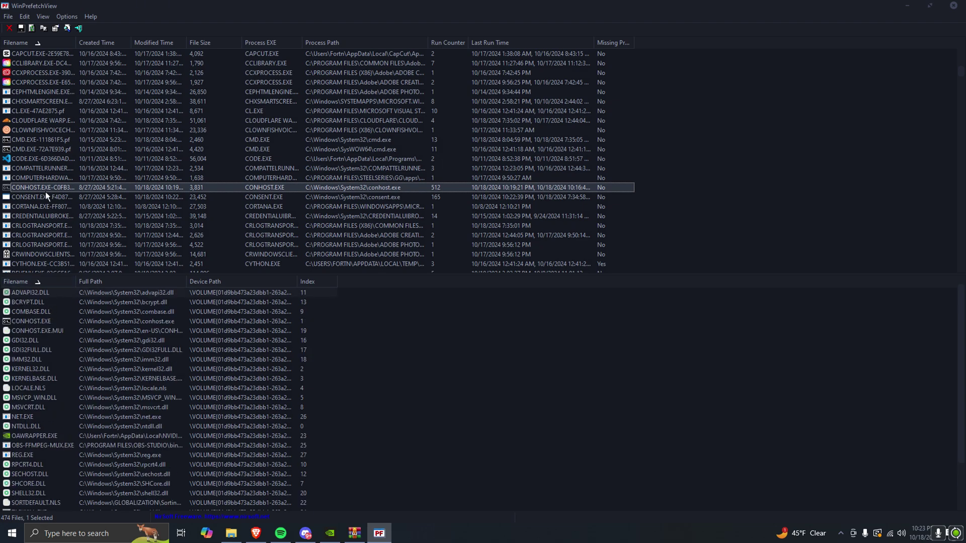
scroll(42, 190, up, 1)
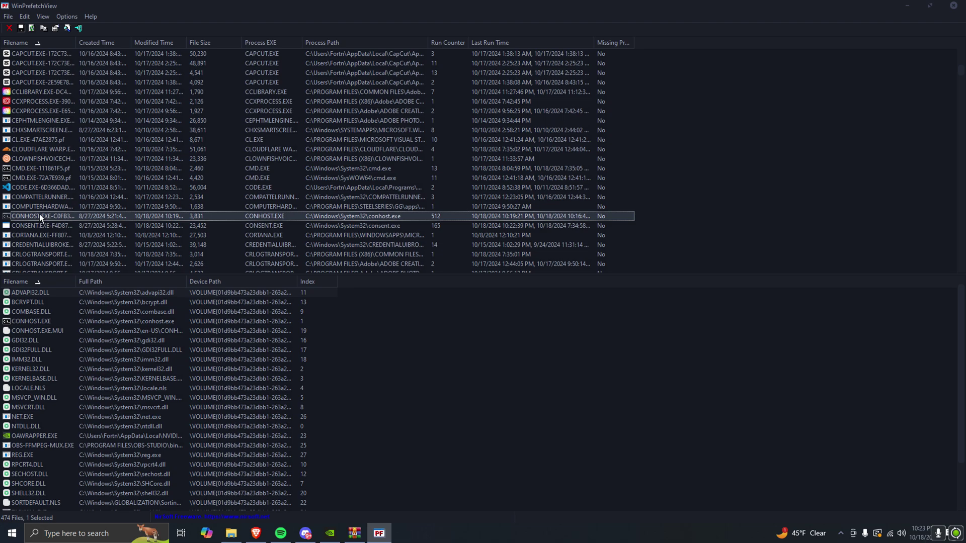
scroll(48, 336, down, 2)
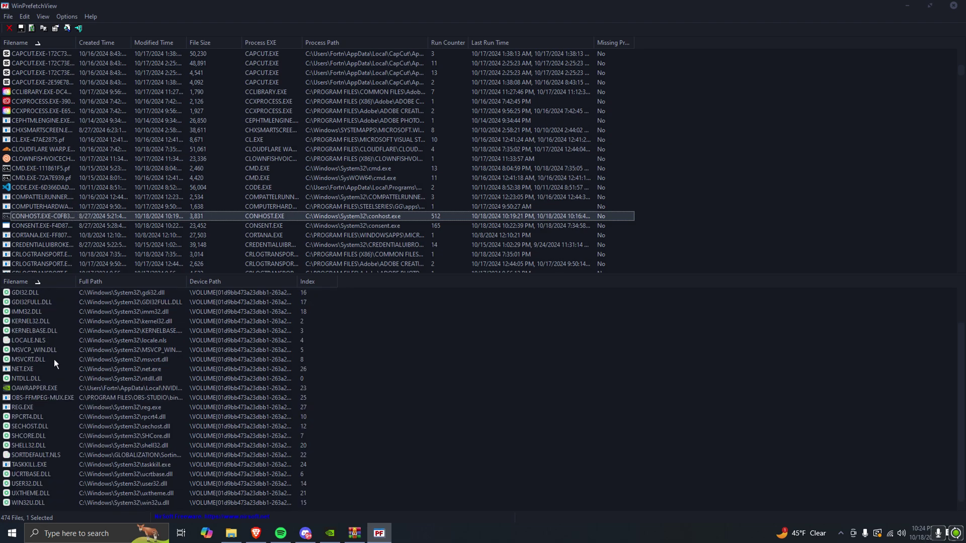
Step: Select the CONSENT.EXE prefetch entry and read through its full list of referenced files
click(56, 225)
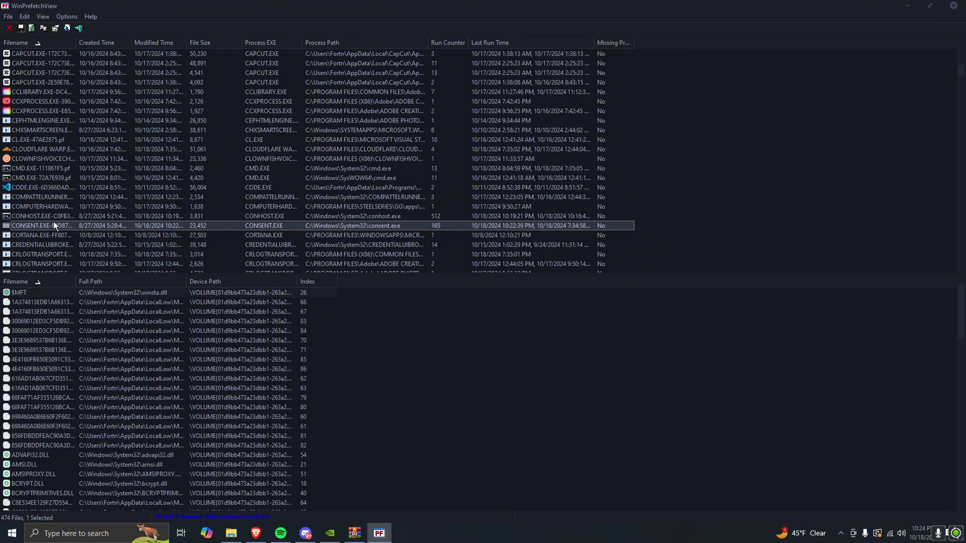
scroll(48, 333, up, 3)
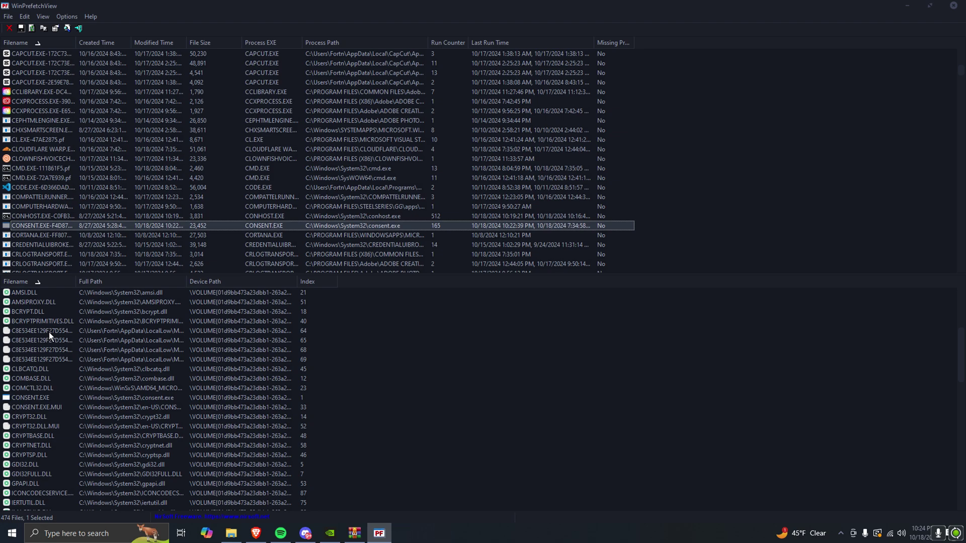
scroll(49, 332, down, 7)
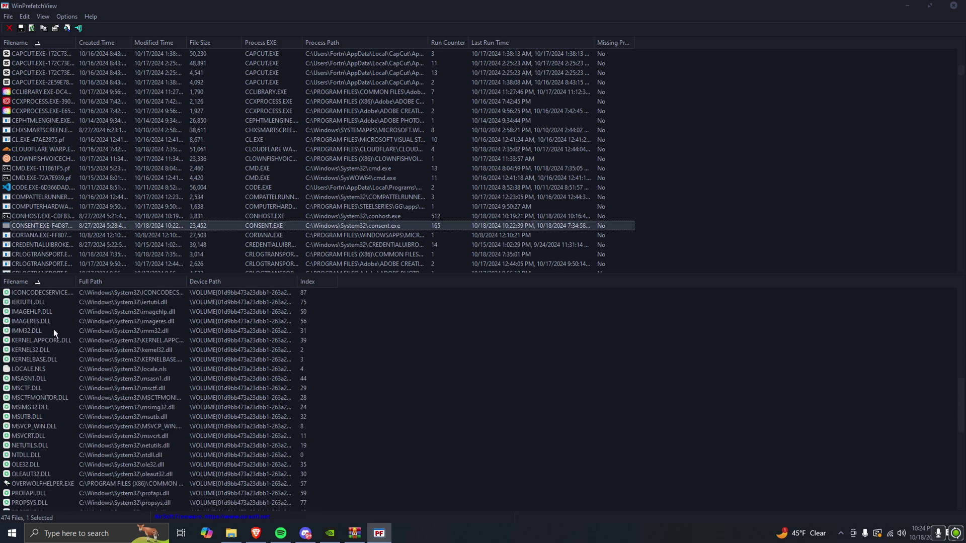
scroll(55, 333, down, 9)
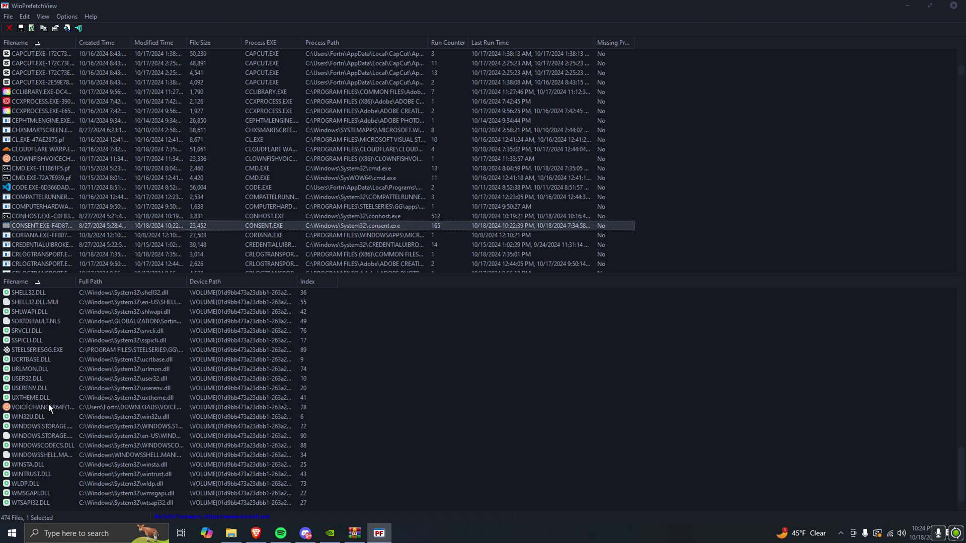
scroll(48, 404, up, 15)
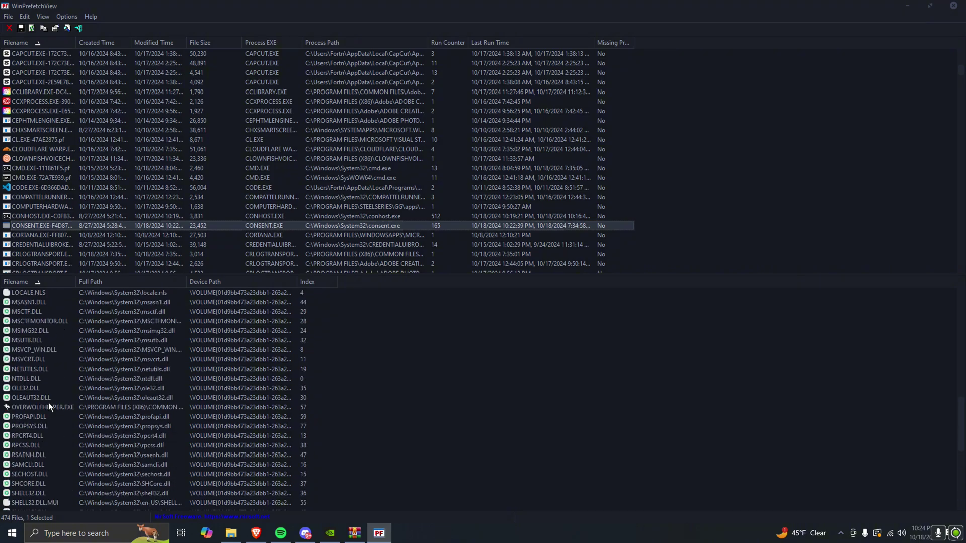
scroll(49, 403, down, 8)
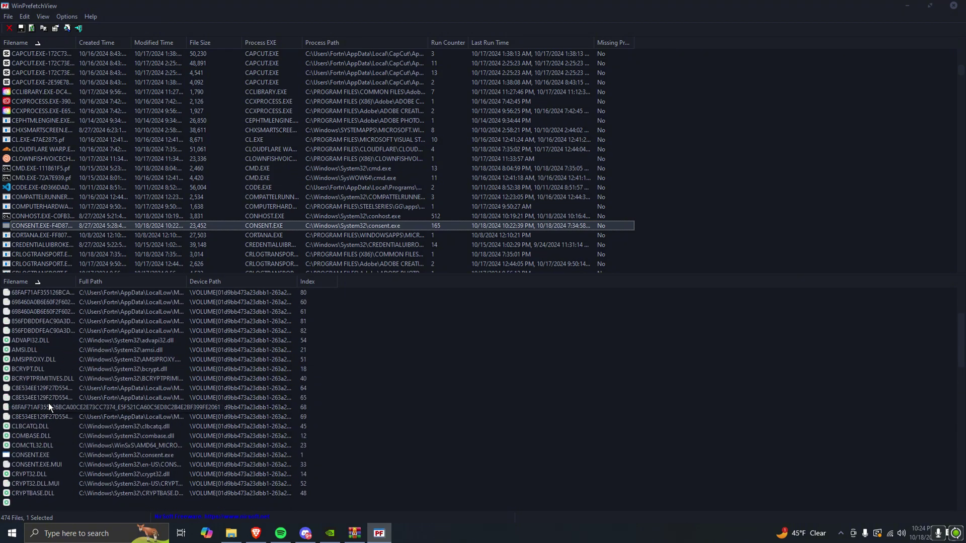
scroll(49, 403, down, 6)
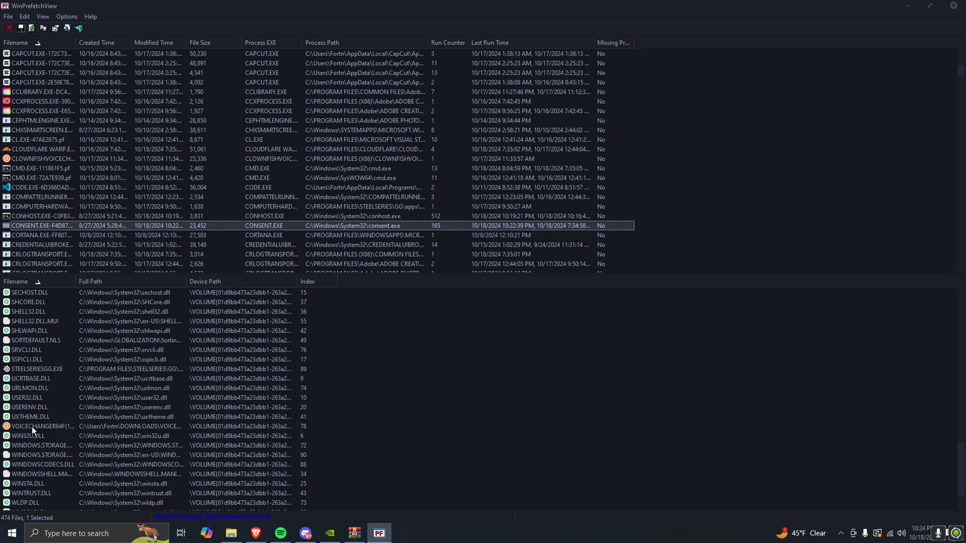
Step: Point out the third-party programs referenced by CONSENT.EXE: the VOICECHANGER64 file, STEELSERIESGG.EXE and OVERWOLFHELPER.EXE
click(32, 426)
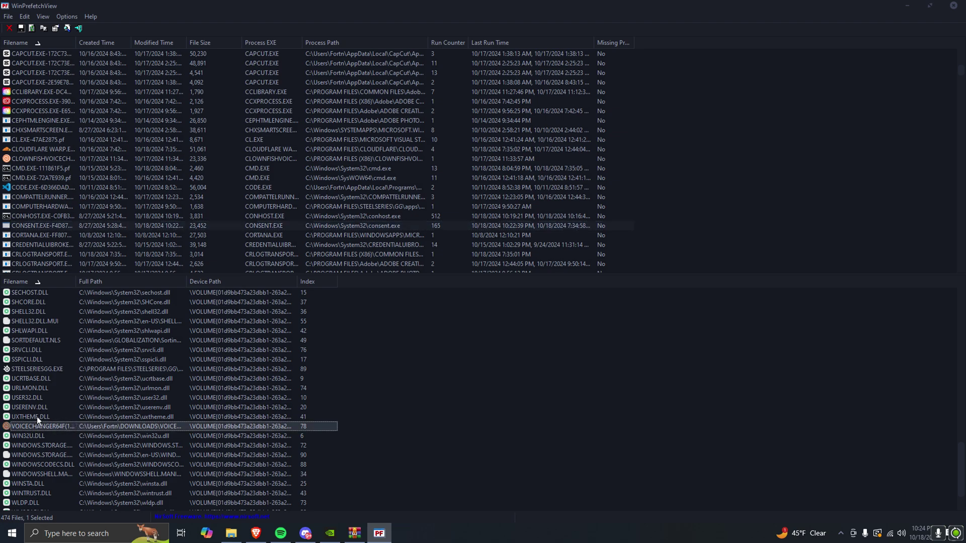
scroll(38, 415, up, 1)
scroll(39, 406, up, 4)
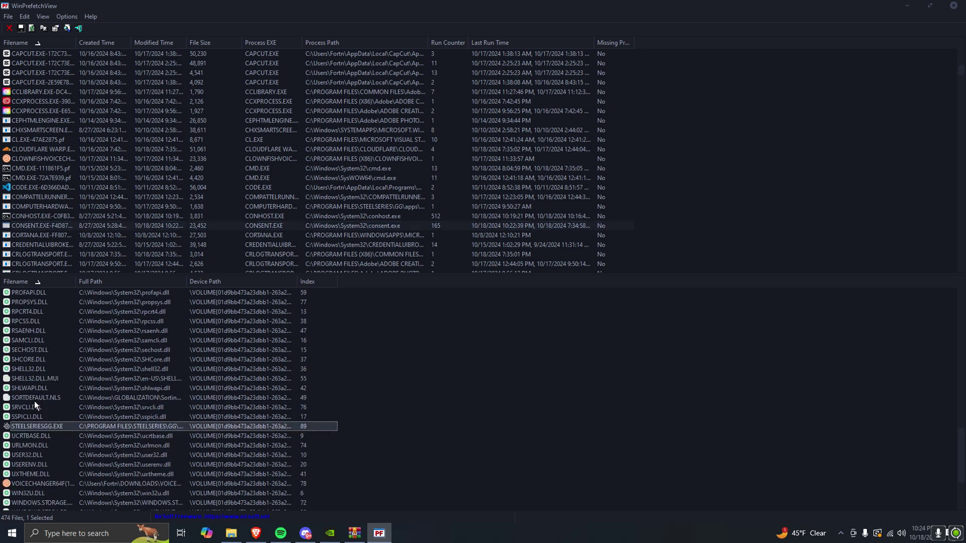
click(35, 368)
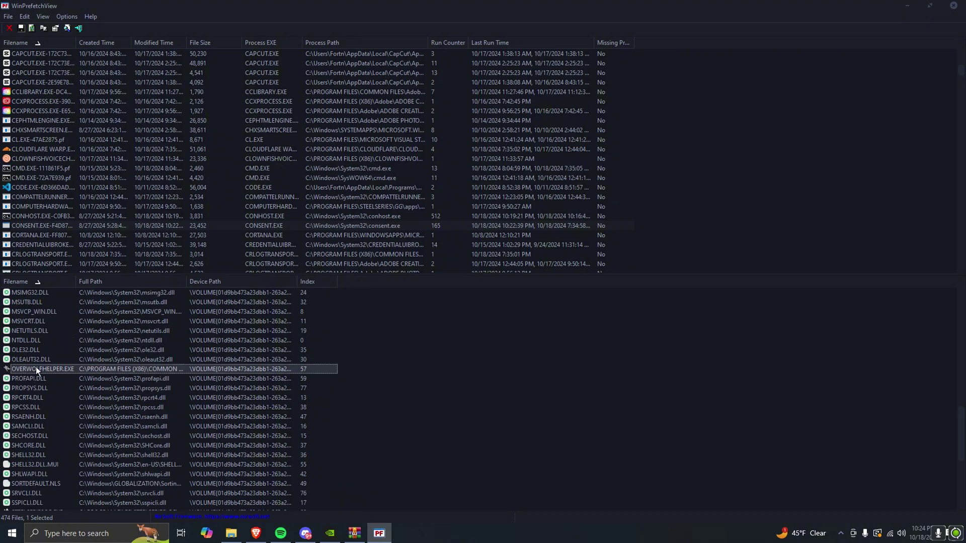
scroll(53, 334, up, 2)
Step: Look through the remaining prefetch entries below CONSENT.EXE, checking their process paths and last run times
scroll(52, 255, down, 5)
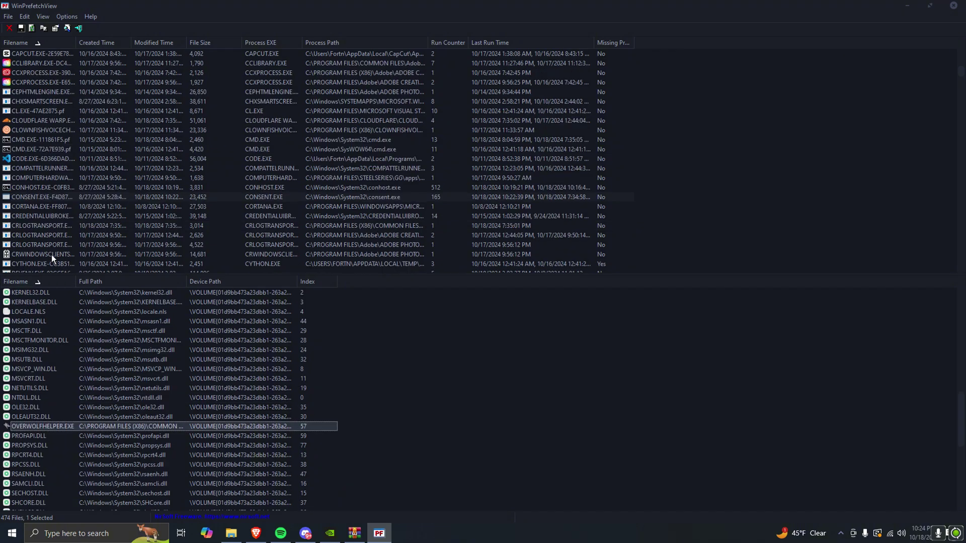
scroll(47, 235, down, 15)
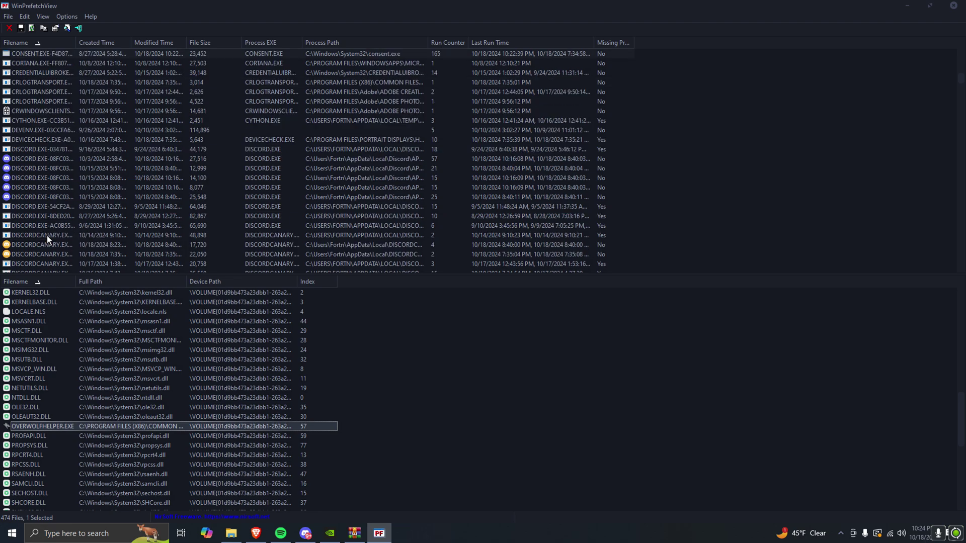
scroll(45, 205, down, 10)
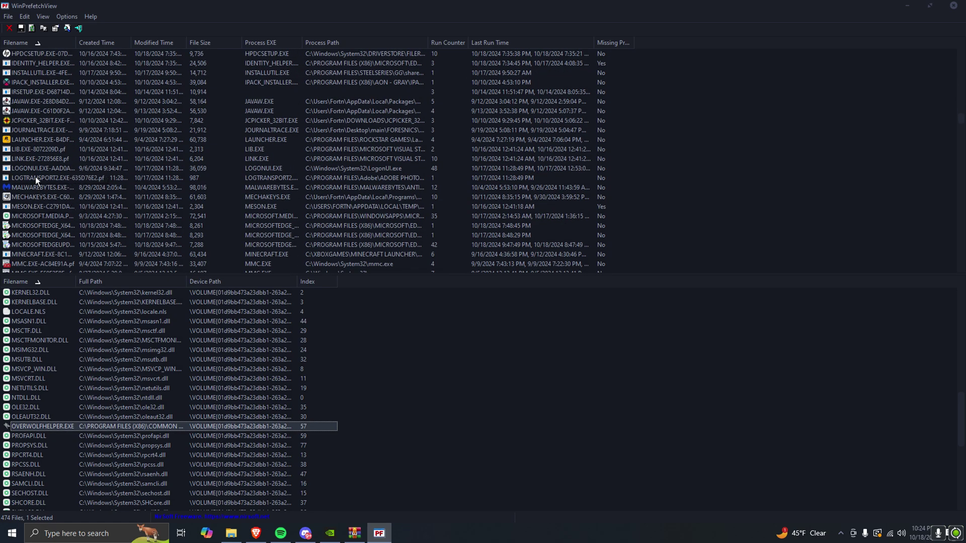
scroll(34, 176, down, 10)
scroll(34, 176, down, 10)
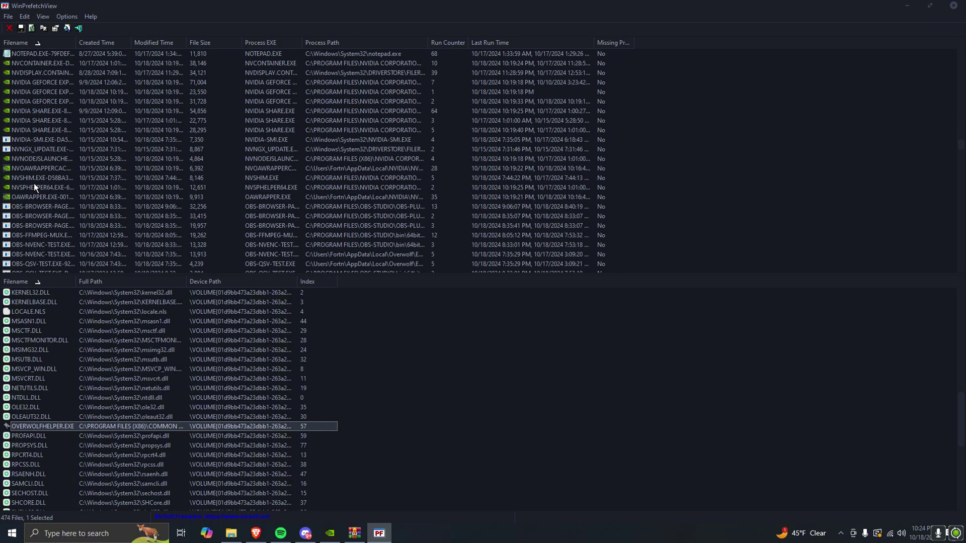
Step: Close WinPrefetchView, decline adding the modified files to the archive, and minimize the Discord window
double_click(148, 6)
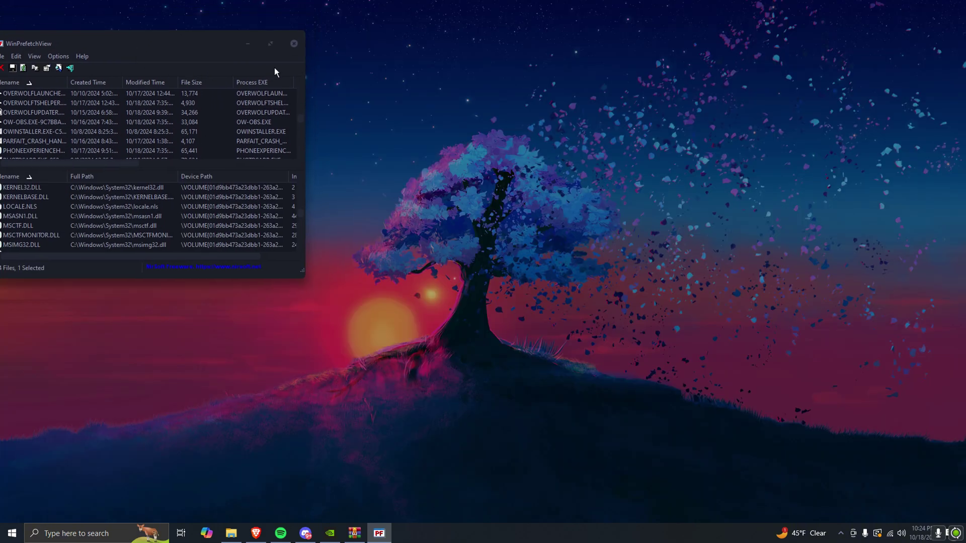
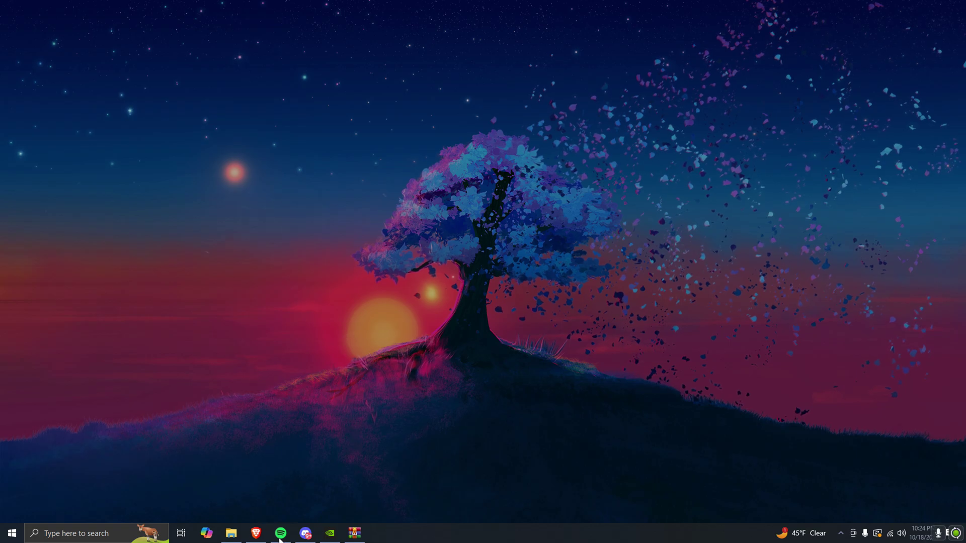
click(305, 533)
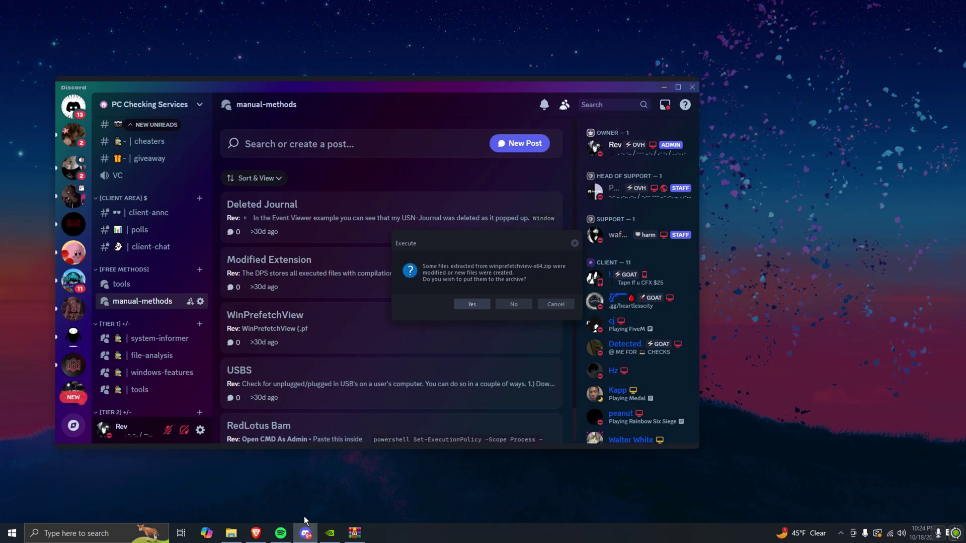
click(513, 304)
click(662, 88)
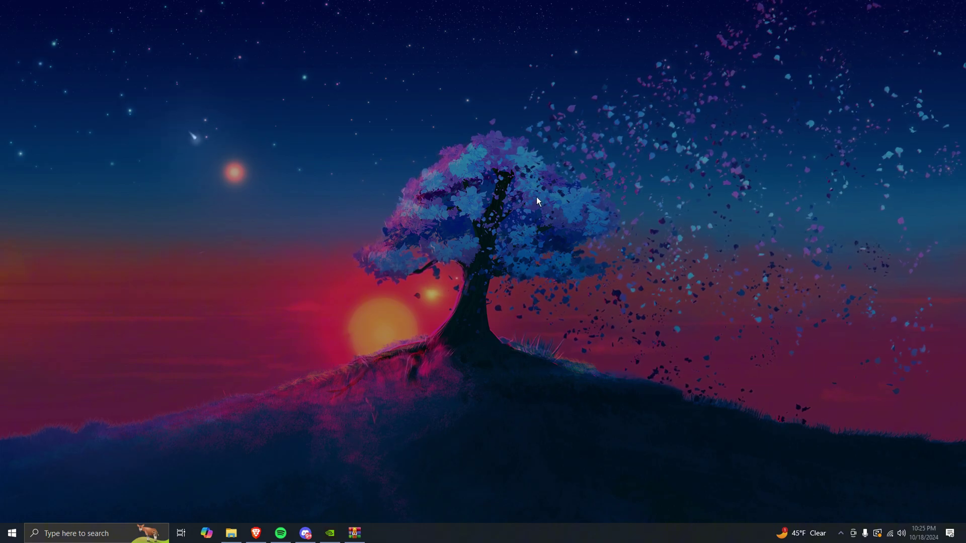
Step: Open Event Viewer by running eventvwr from the Run dialog
key(super+r)
text(evem)
key(BackSpace)
text(nt)
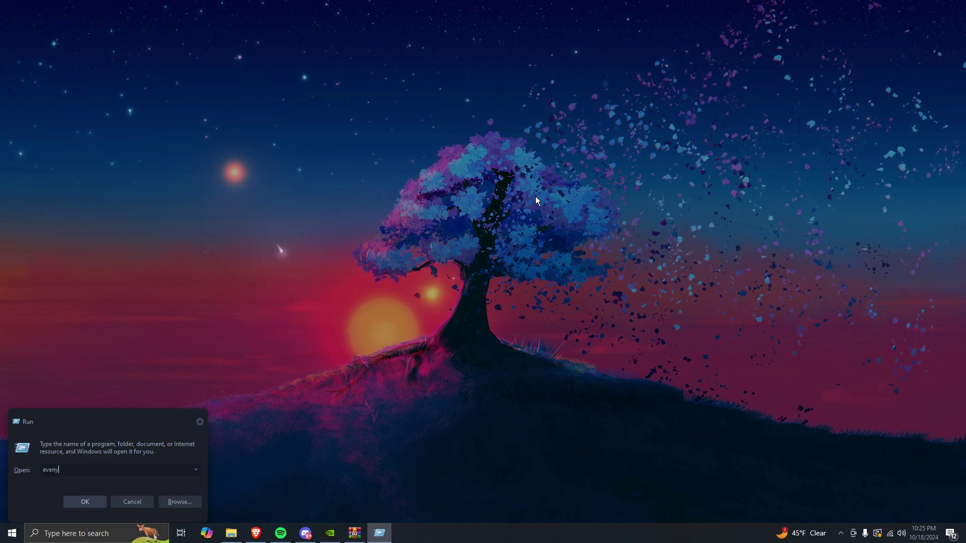
text(vwr)
key(Return)
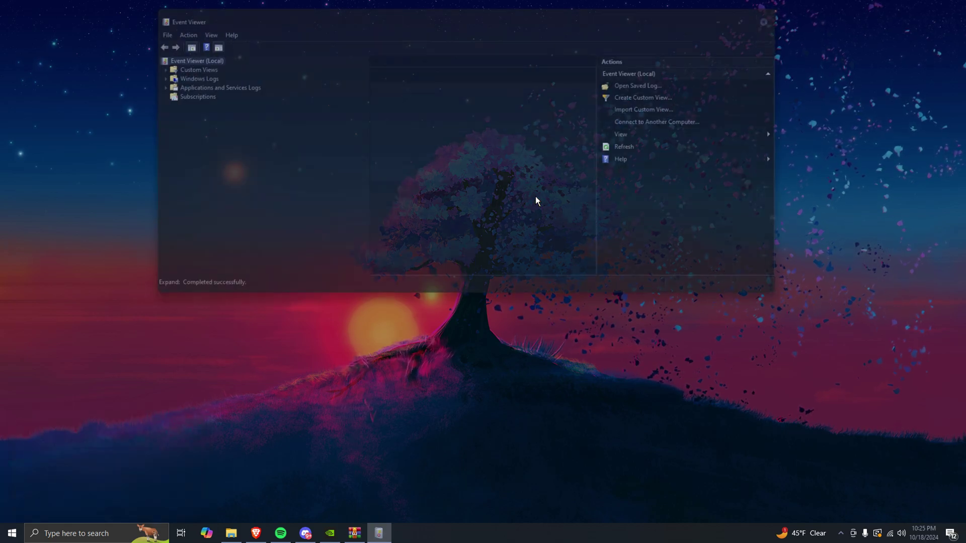
Step: Filter the Windows Application log to show only events with ID 3079
click(165, 79)
click(183, 87)
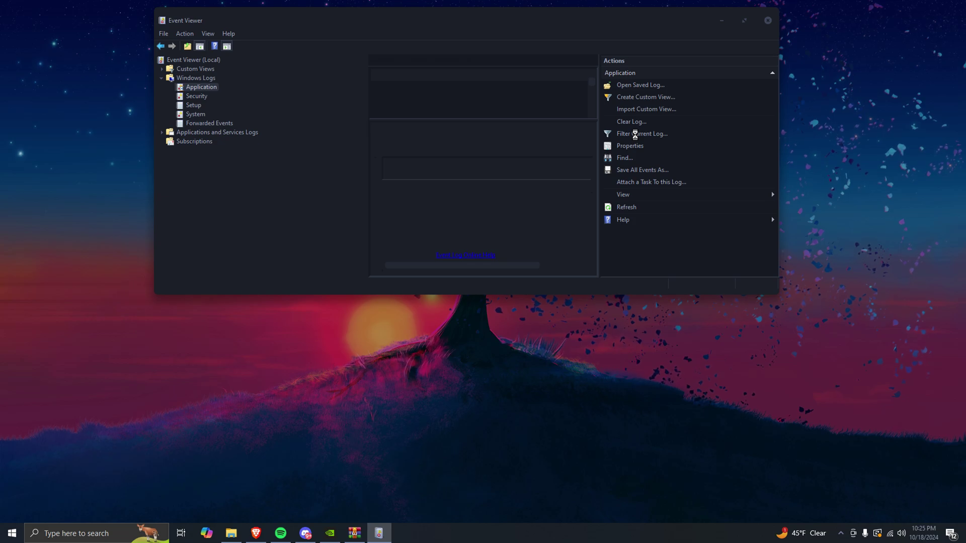
click(635, 134)
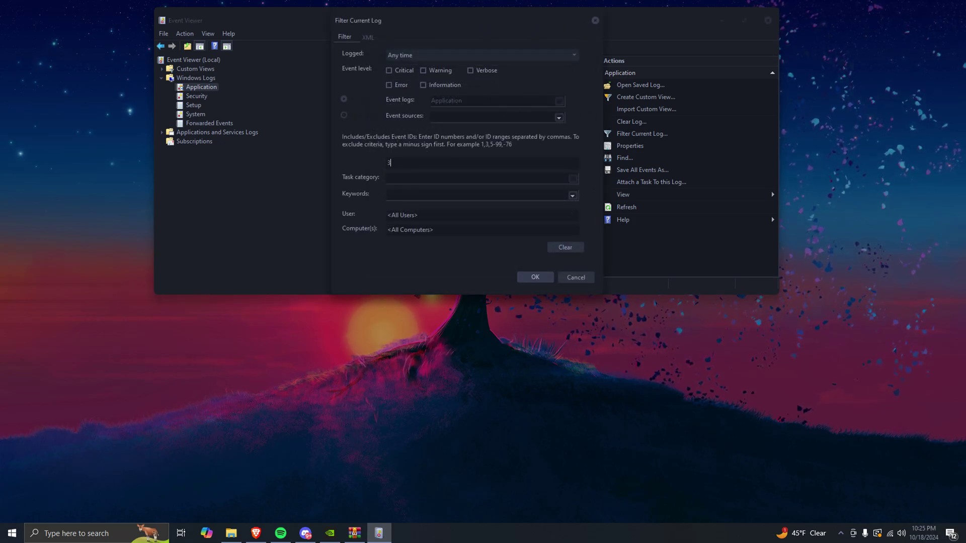
key(Return)
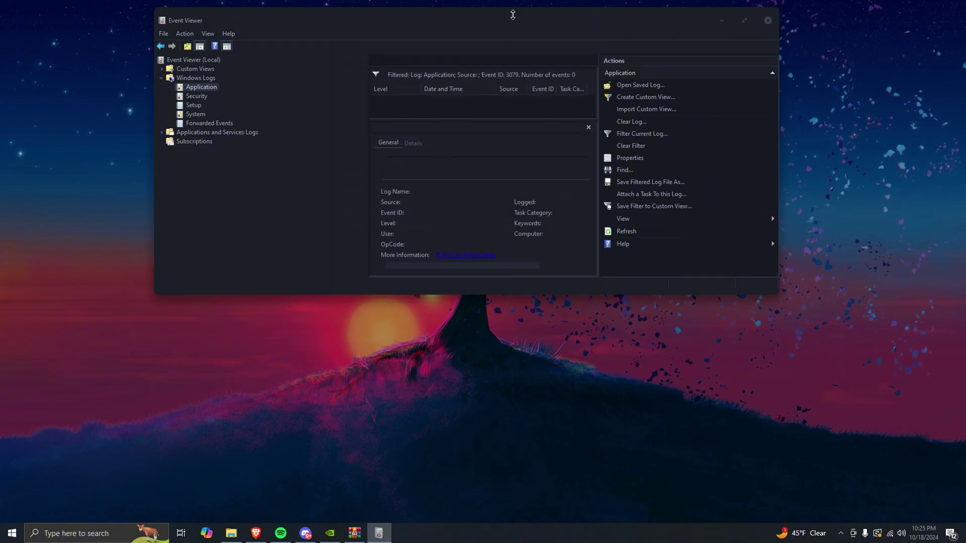
Step: Enlarge the window to check the filtered Application log, restore its size, and close Event Viewer
double_click(501, 21)
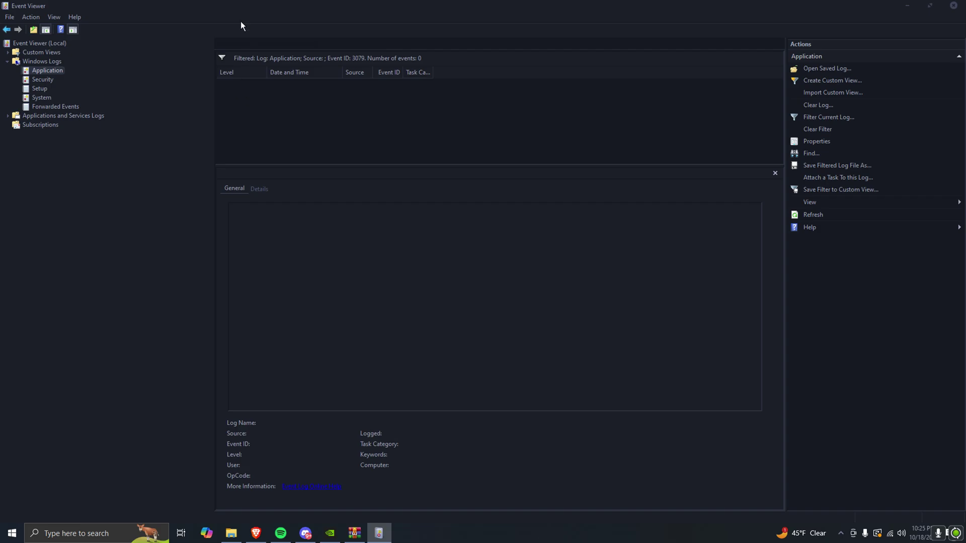
double_click(240, 6)
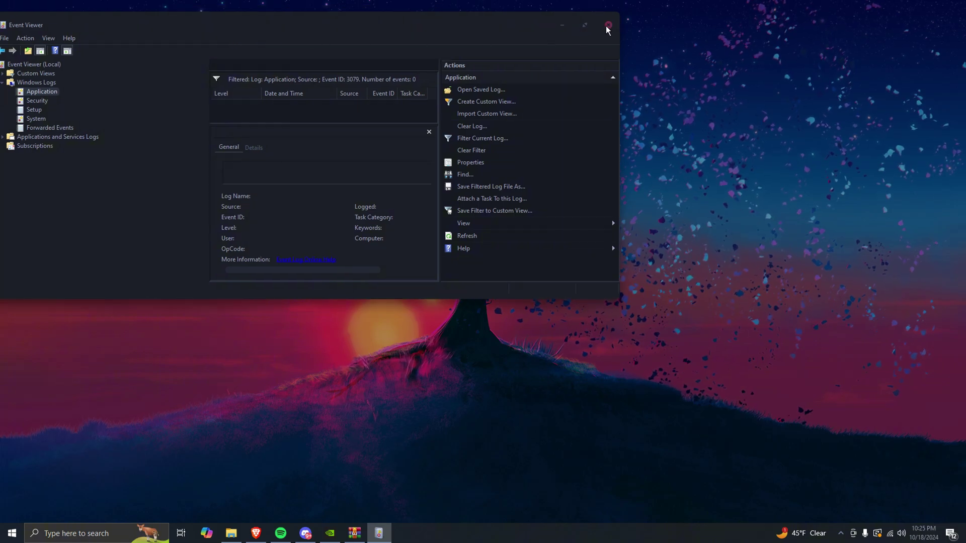
double_click(316, 23)
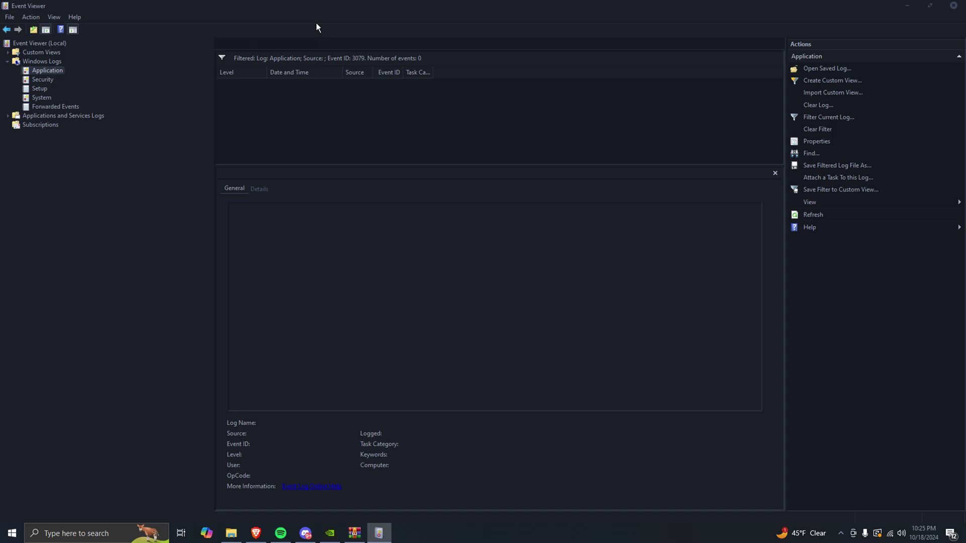
double_click(293, 8)
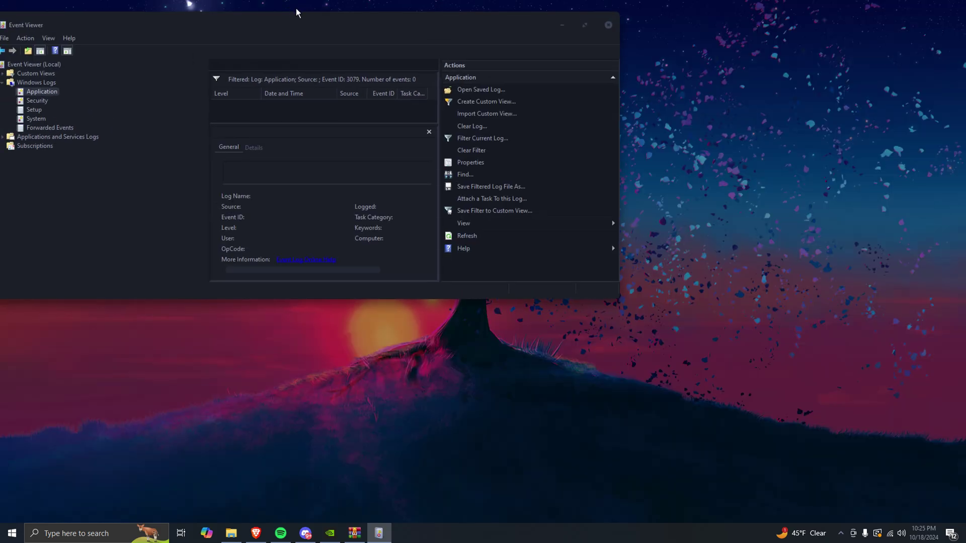
click(607, 26)
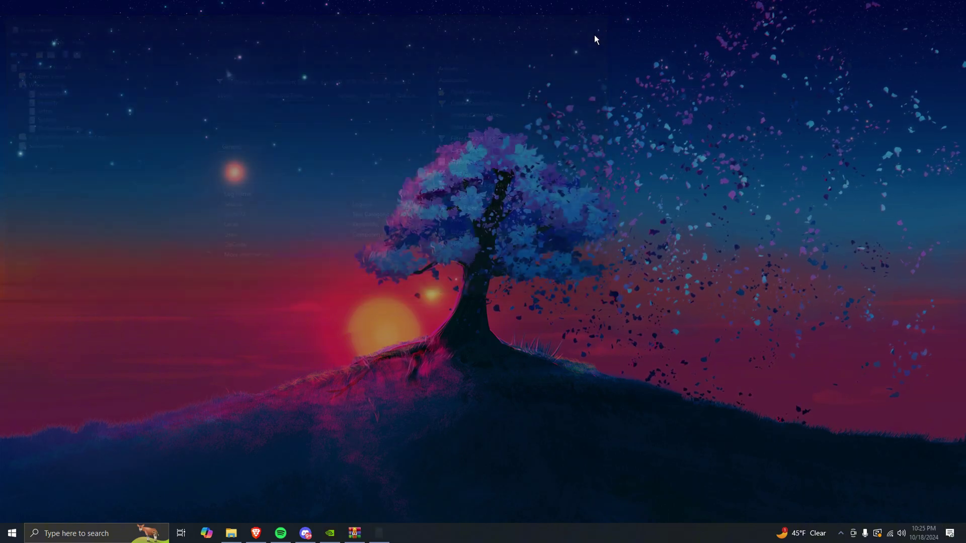
Step: Switch to Discord, read the Modified Extension post in the manual-methods channel, and minimize the window
click(302, 533)
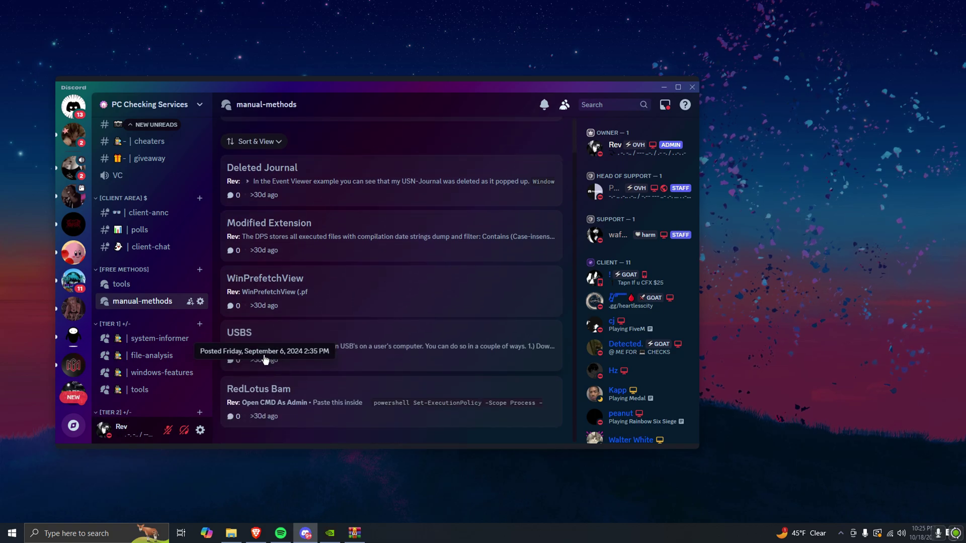
scroll(277, 219, down, 1)
click(278, 221)
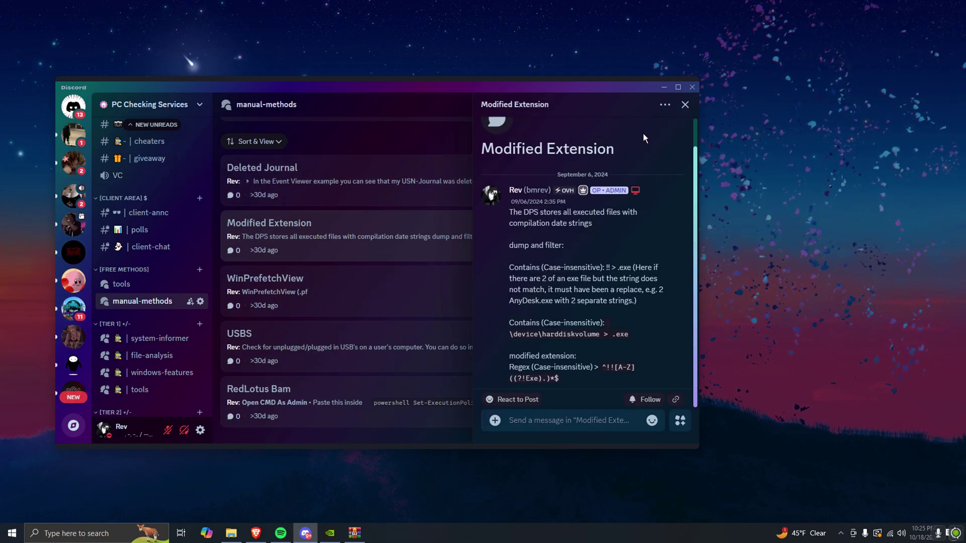
click(665, 87)
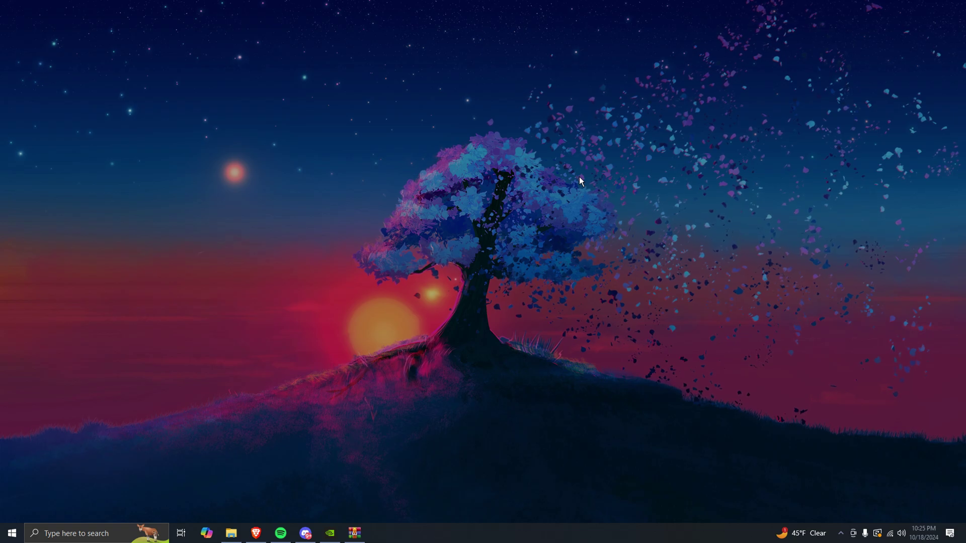
Step: Switch to the Brave browser and search for "usbdeview nirsoft" in a new tab
click(255, 533)
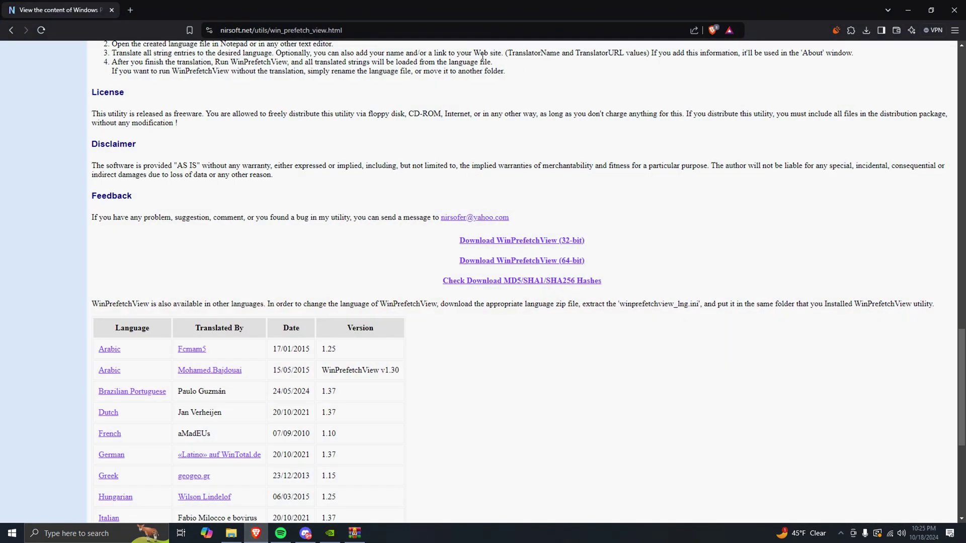
click(126, 15)
text(u)
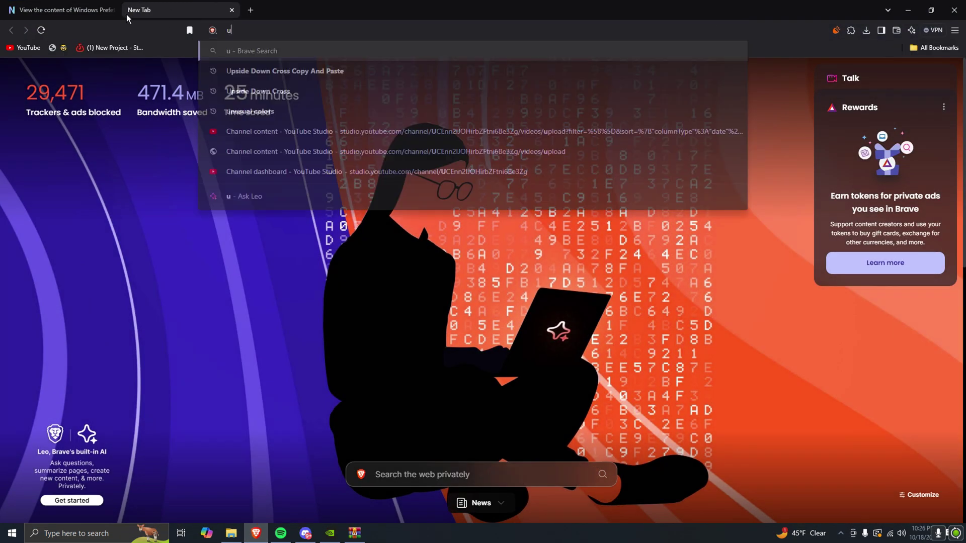
text(sbdev)
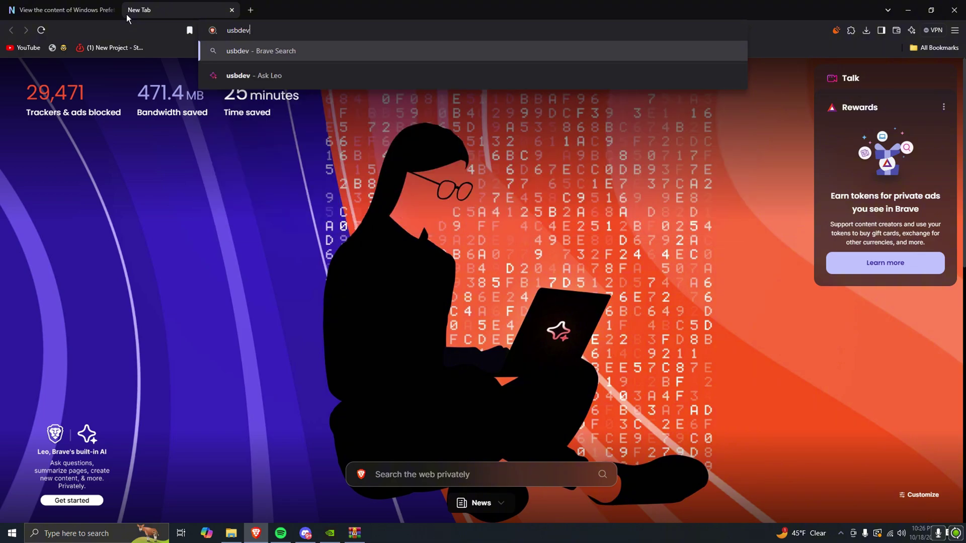
text(iew nirsoft)
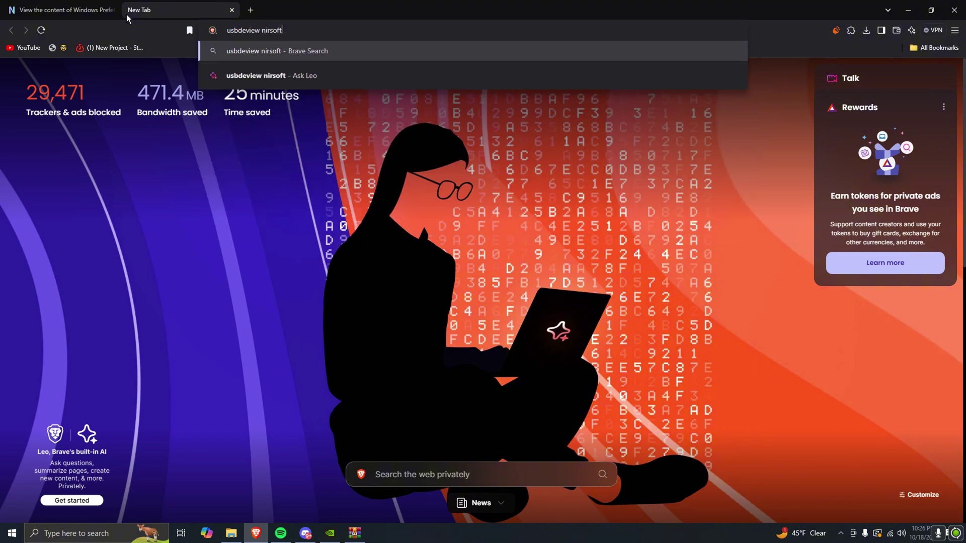
key(Return)
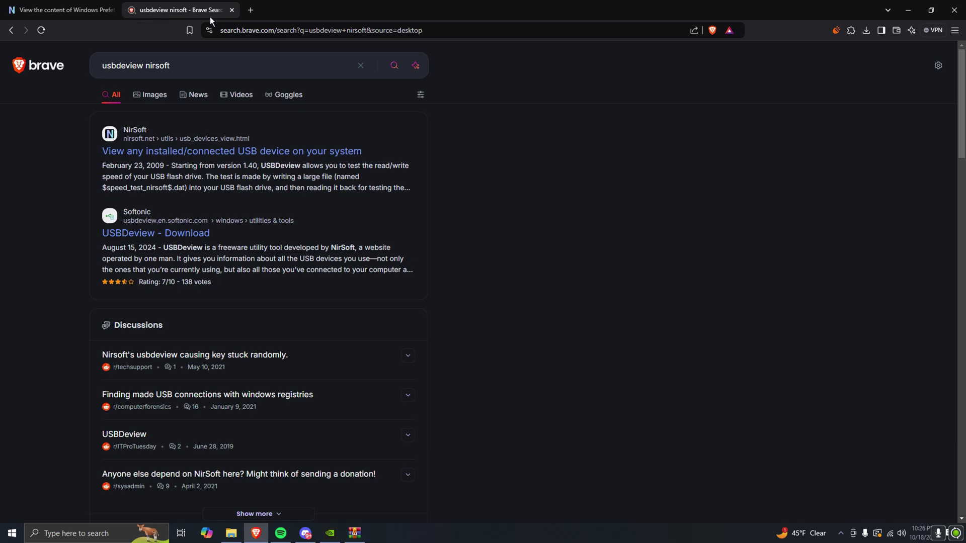
Step: Open the NirSoft page for USBDeview and download the standard version as usbdeview.zip to the Downloads folder
click(197, 151)
scroll(195, 151, down, 5)
scroll(196, 151, down, 20)
scroll(284, 318, down, 20)
scroll(266, 312, down, 20)
scroll(258, 314, down, 20)
scroll(252, 310, down, 12)
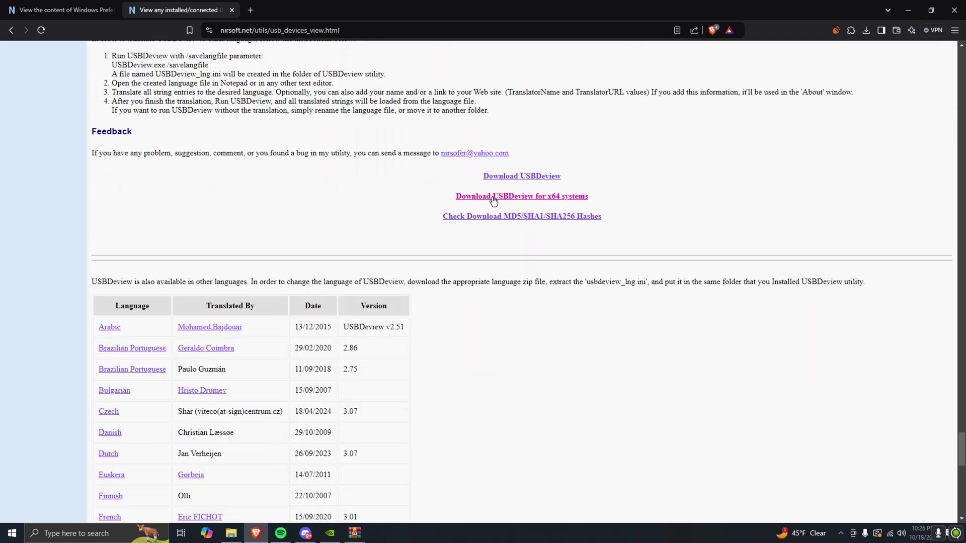
click(497, 177)
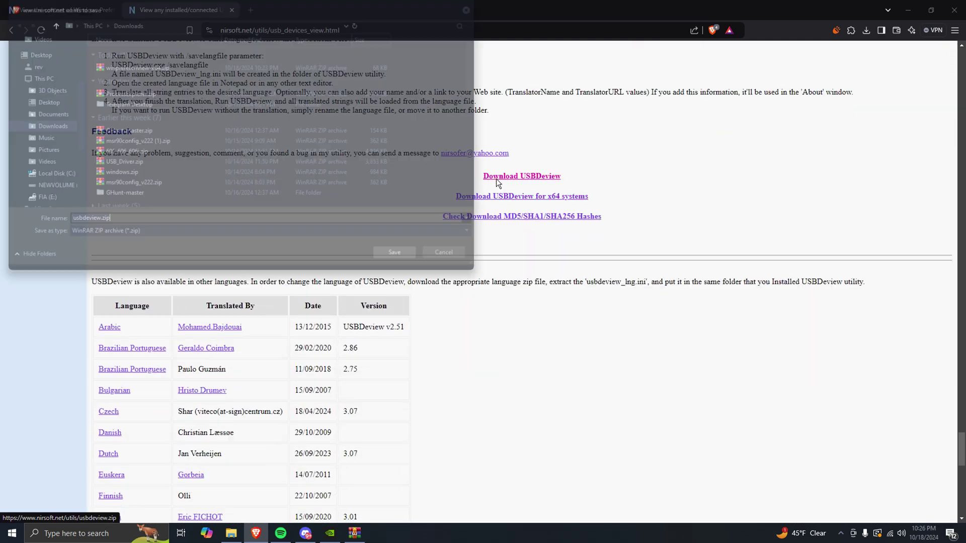
click(399, 256)
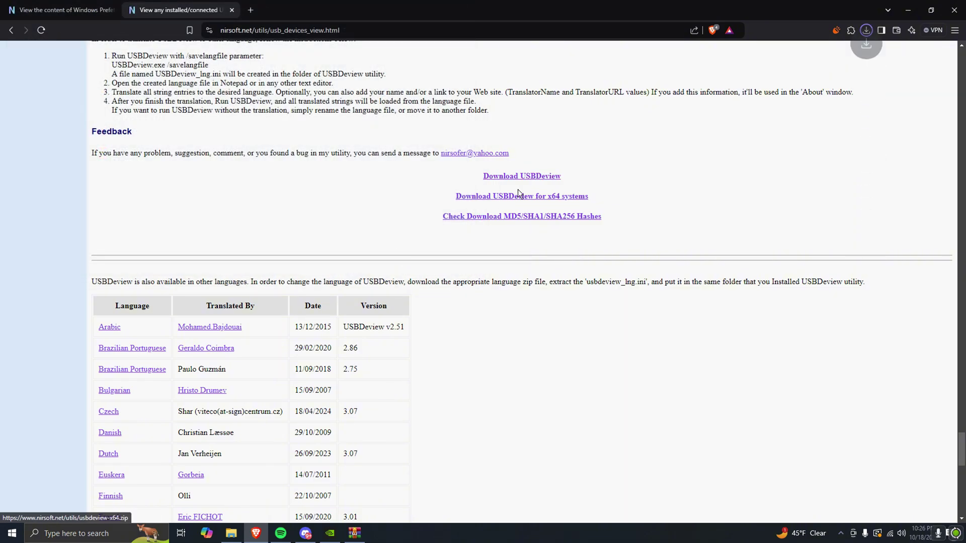
Step: Open the downloaded usbdeview.zip, minimize the browser, dismiss the WinRAR license notice, and run USBDeview.exe
click(793, 49)
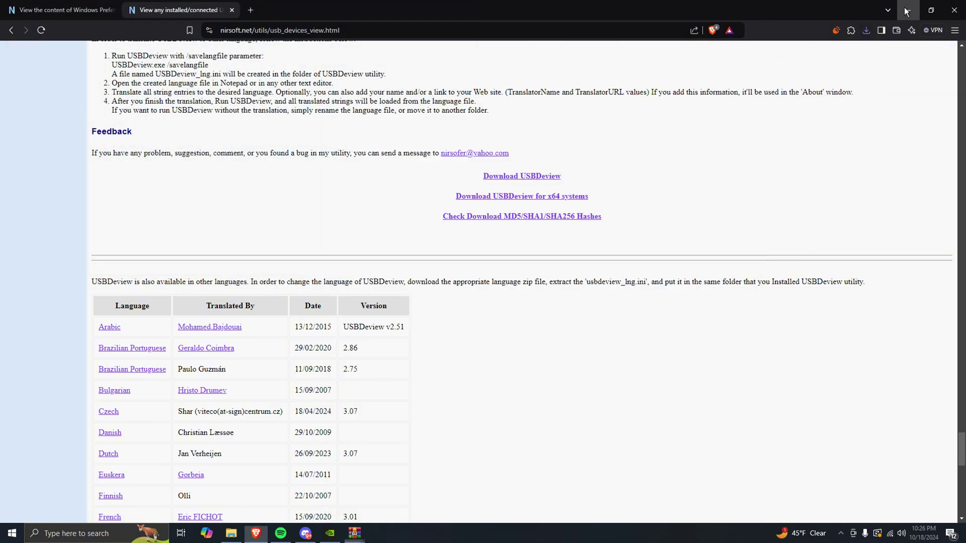
click(905, 11)
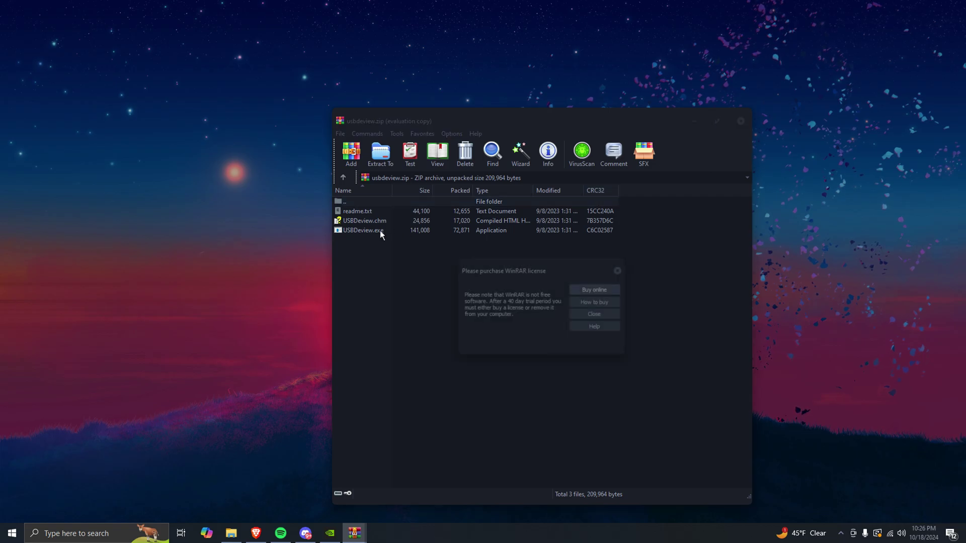
click(596, 316)
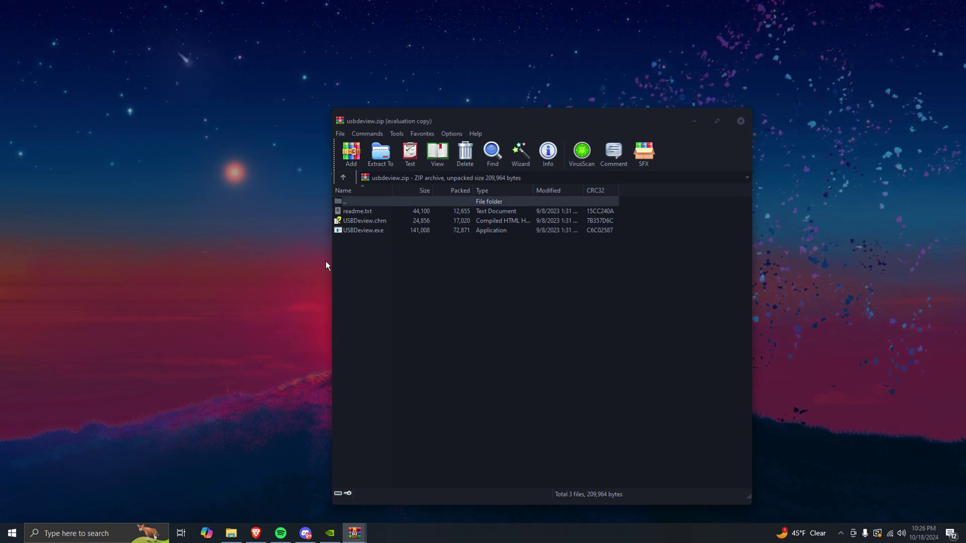
click(361, 230)
double_click(362, 230)
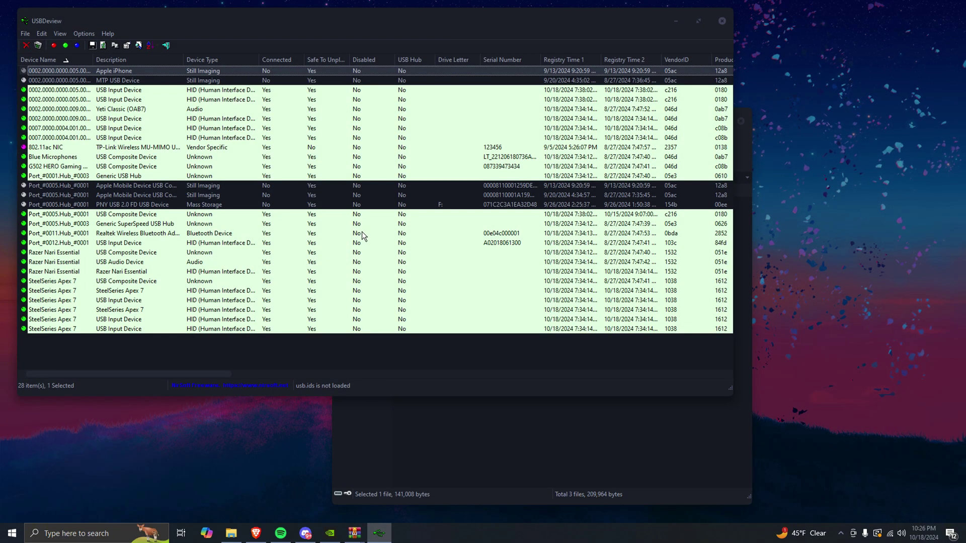
Step: Look over the disconnected PNY USB and Apple Mobile Device entries, and view the properties of one Apple device
click(210, 207)
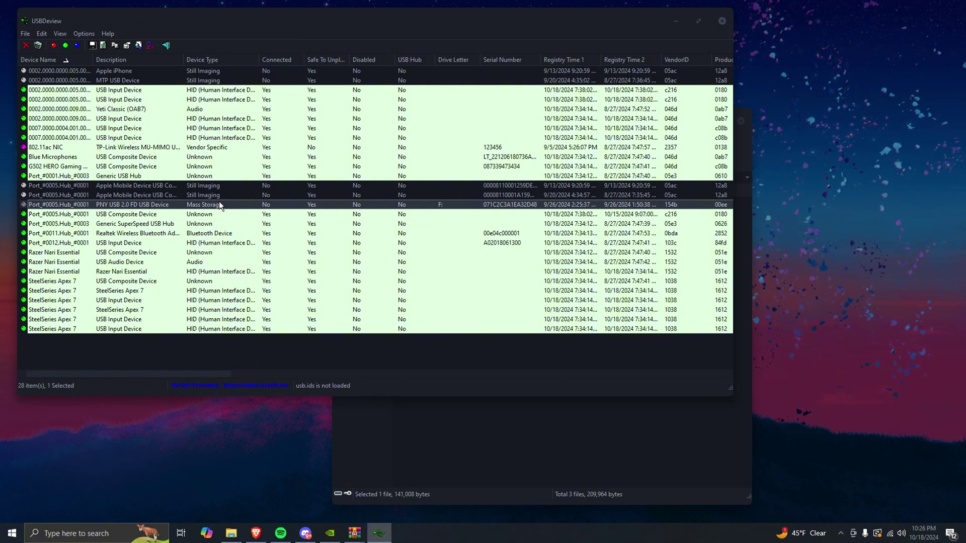
click(226, 195)
click(228, 186)
click(230, 193)
click(234, 188)
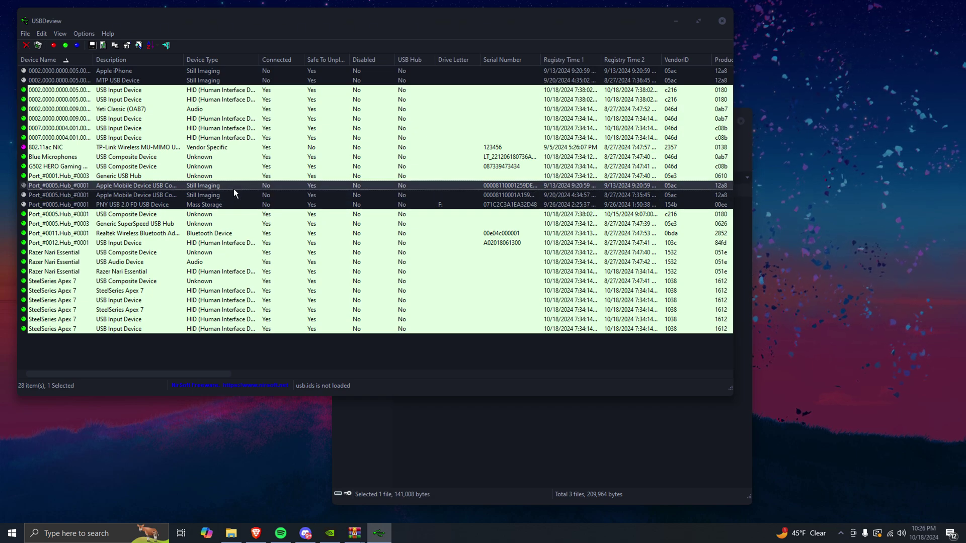
double_click(233, 189)
click(548, 345)
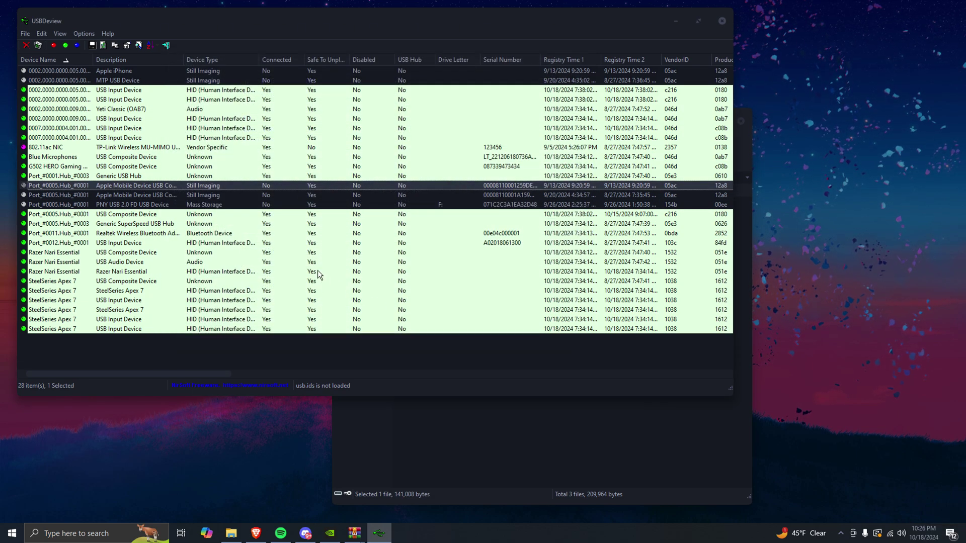
Step: View the properties of the PNY USB 2.0 FD mass storage device, and close them
click(209, 203)
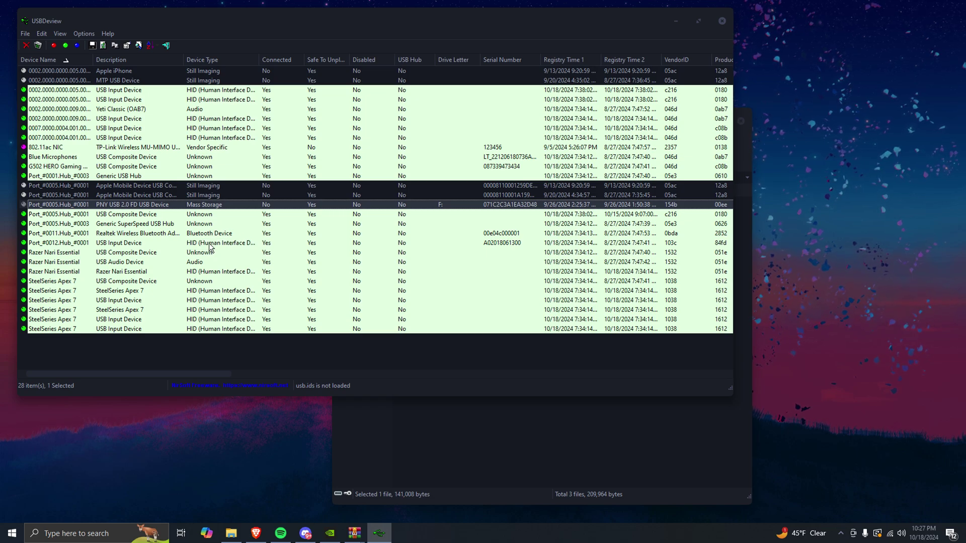
double_click(144, 208)
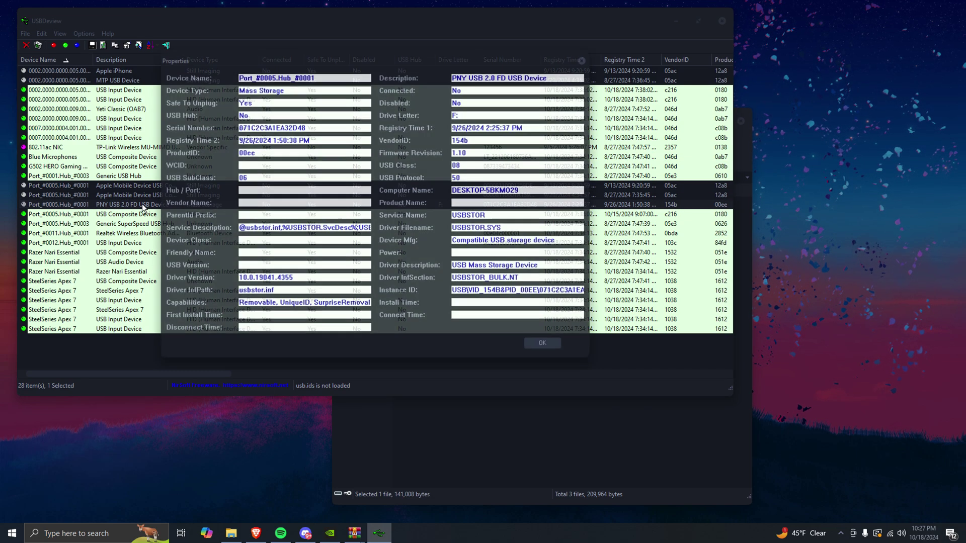
click(539, 340)
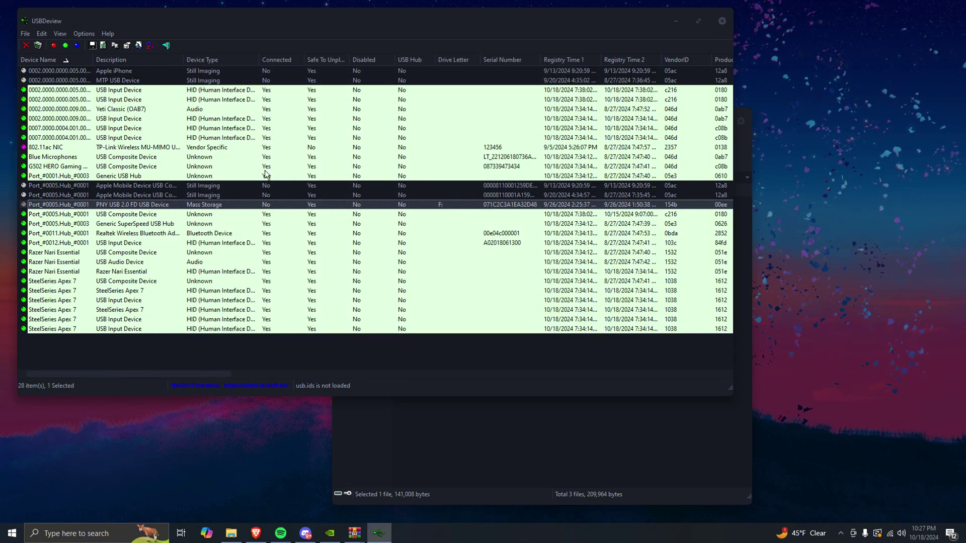
Step: Close USBDeview and the open WinRAR archives usbdeview.zip and winprefetchview-x64.zip
click(721, 22)
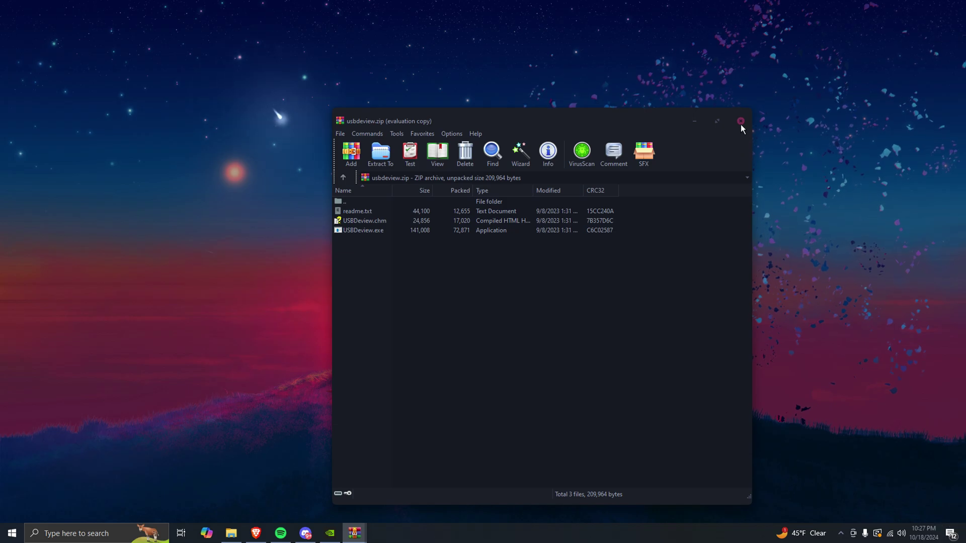
click(740, 123)
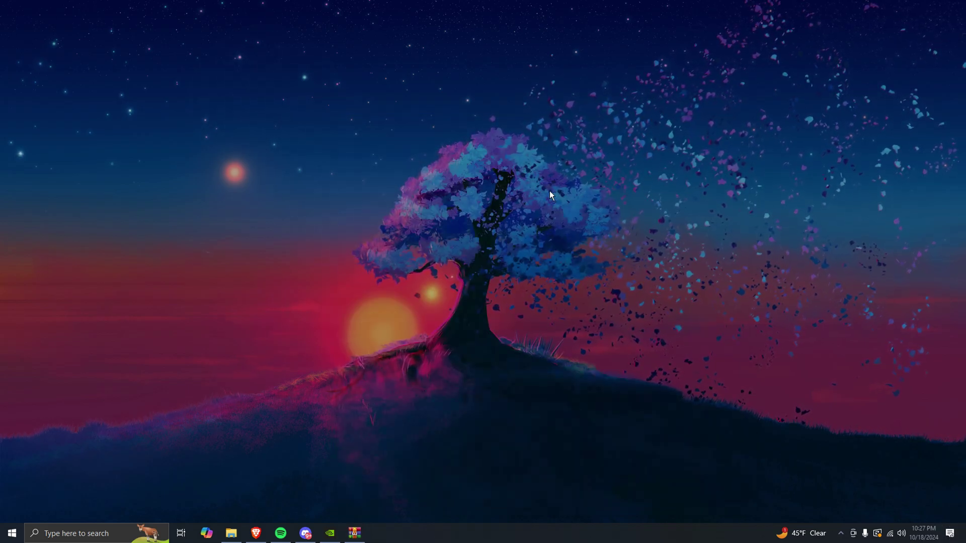
click(355, 534)
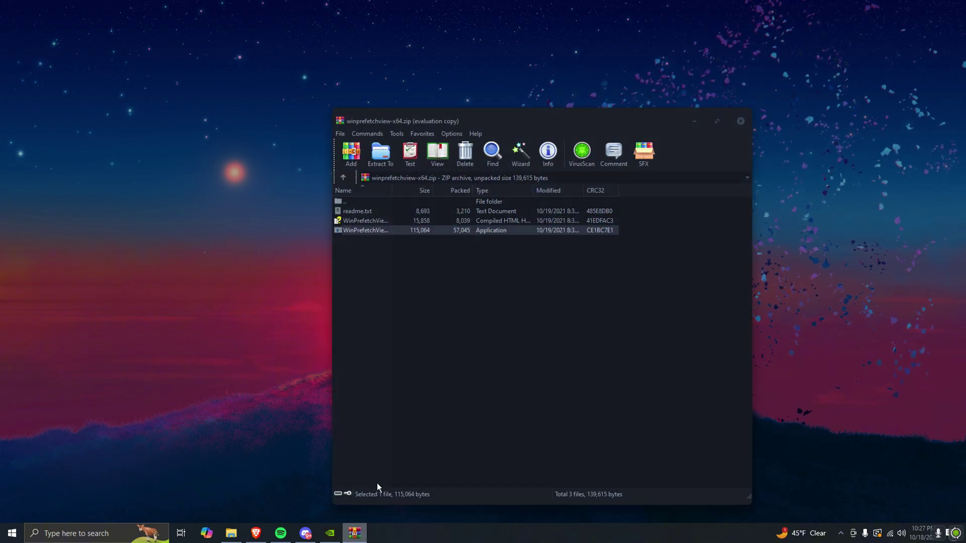
click(741, 121)
Step: Open usbdeview.zip from the Downloads folder in File Explorer and run USBDeview.exe from it
click(231, 533)
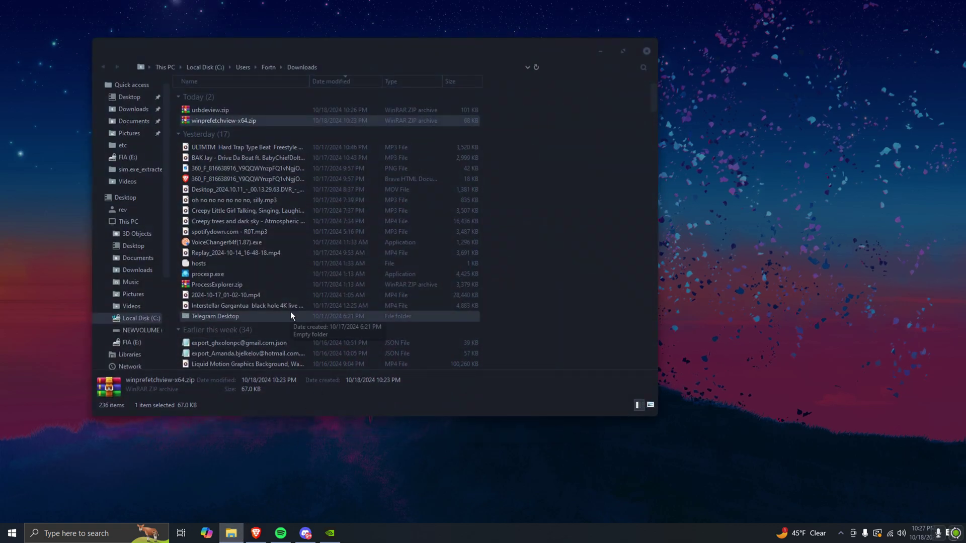
double_click(203, 110)
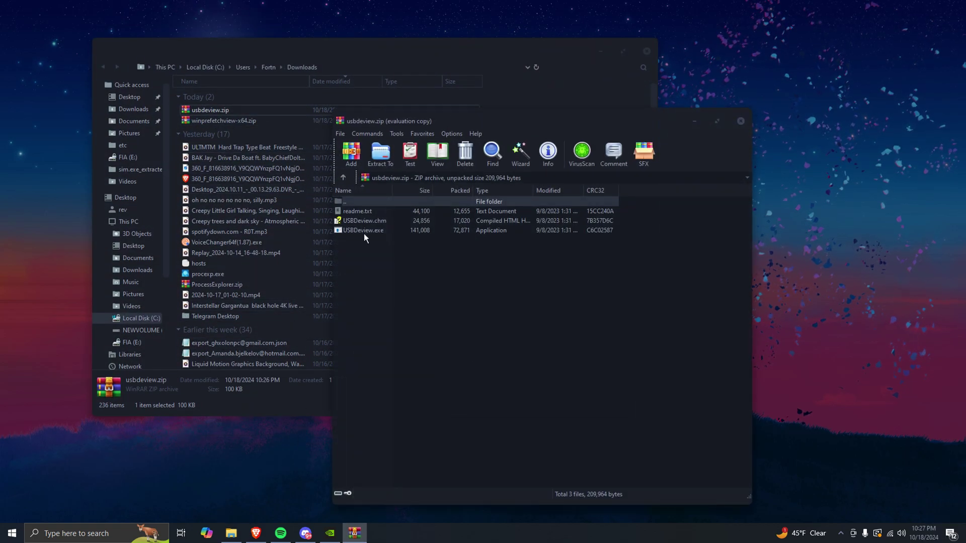
click(364, 233)
double_click(364, 233)
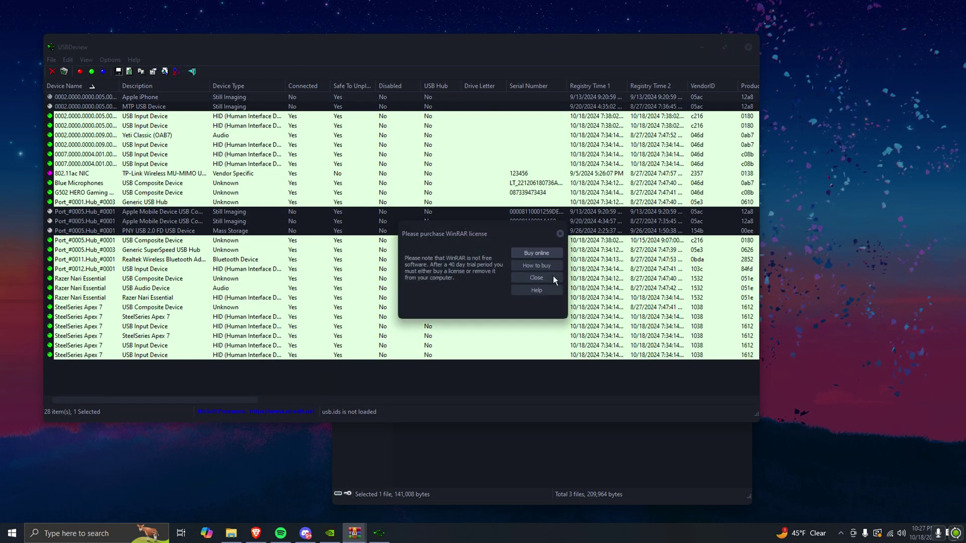
Step: Dismiss the WinRAR license notice and widen the USBDeview window to inspect the PNY USB 2.0 FD entry's columns
click(535, 277)
click(497, 231)
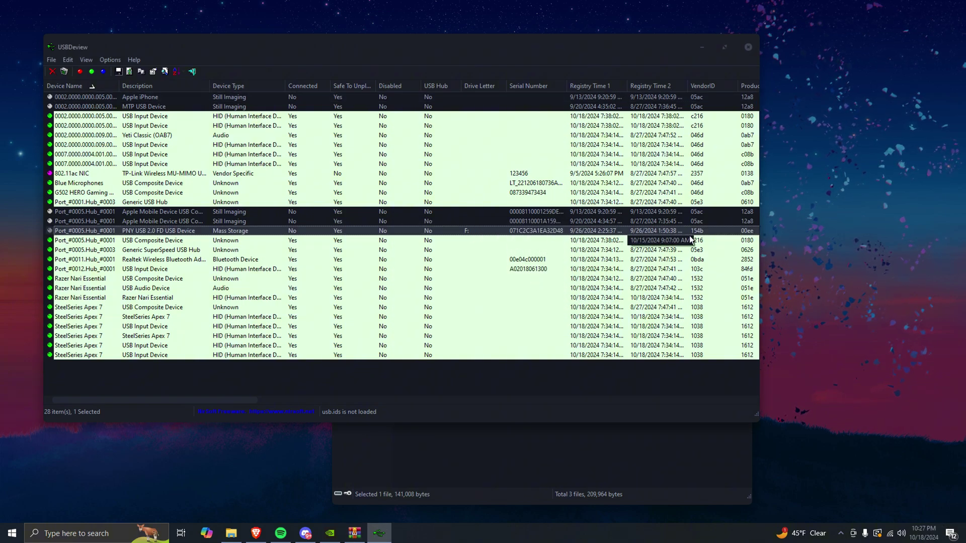
drag(762, 217, 808, 221)
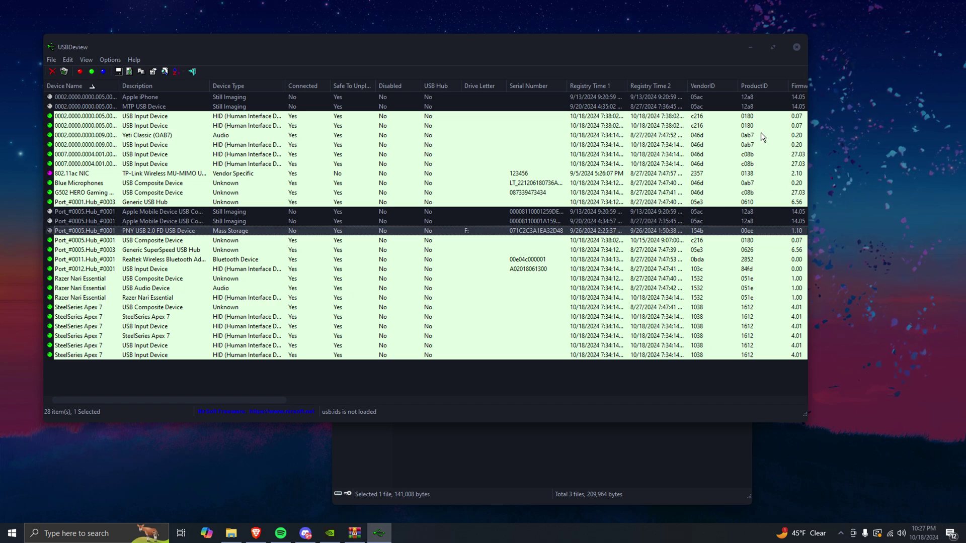
Step: Close USBDeview, the WinRAR archive and the Downloads folder window
click(797, 47)
click(739, 121)
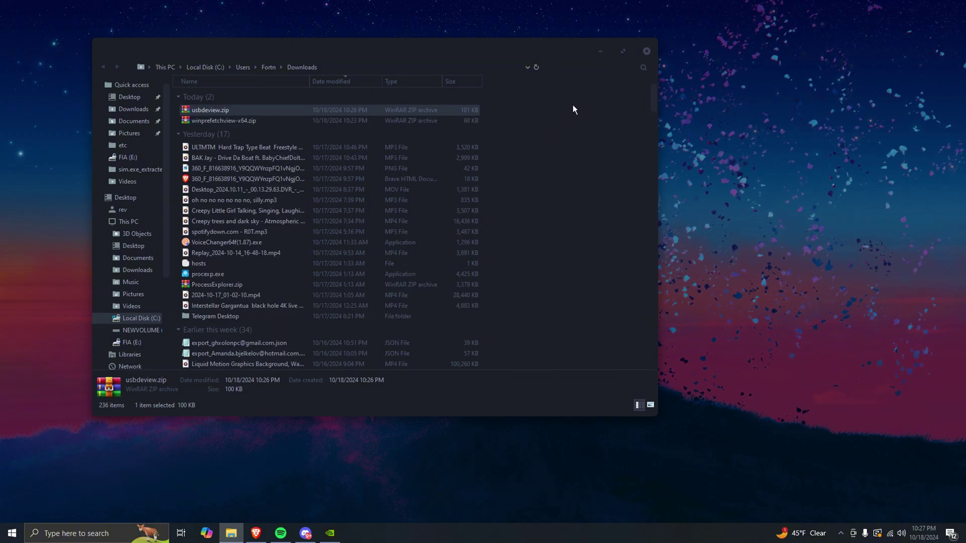
click(642, 50)
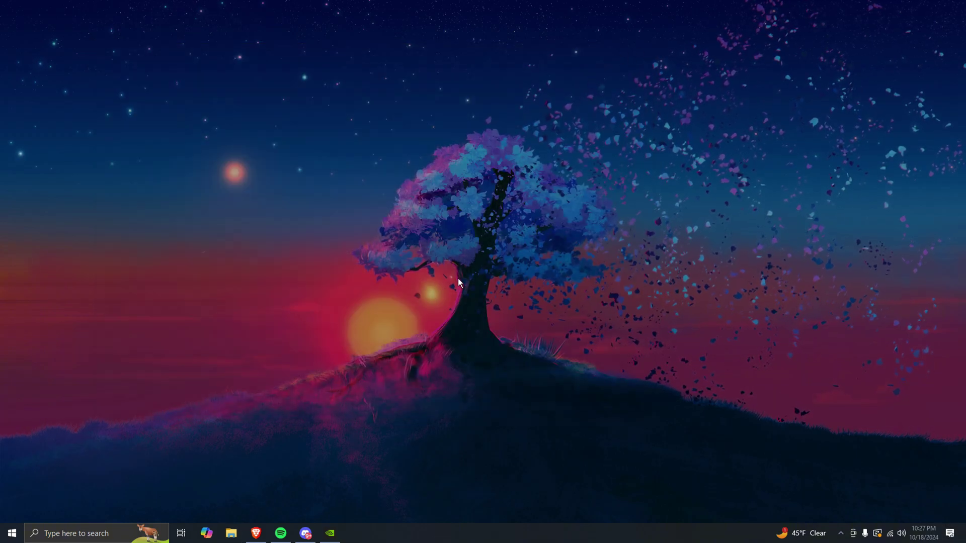
Step: Switch to Discord, view the RedLotus Bam post in manual-methods at full window size, and minimize Discord
click(255, 534)
click(255, 533)
click(305, 533)
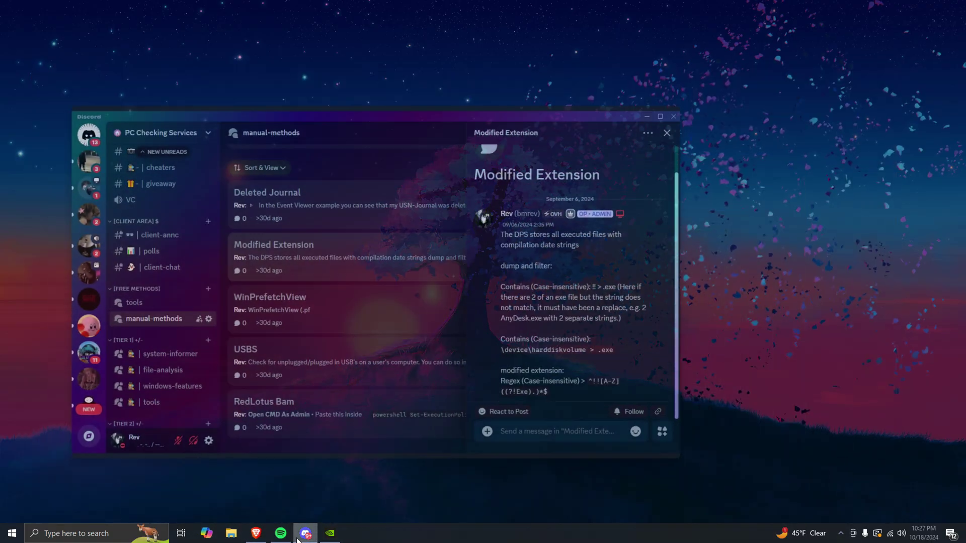
click(292, 388)
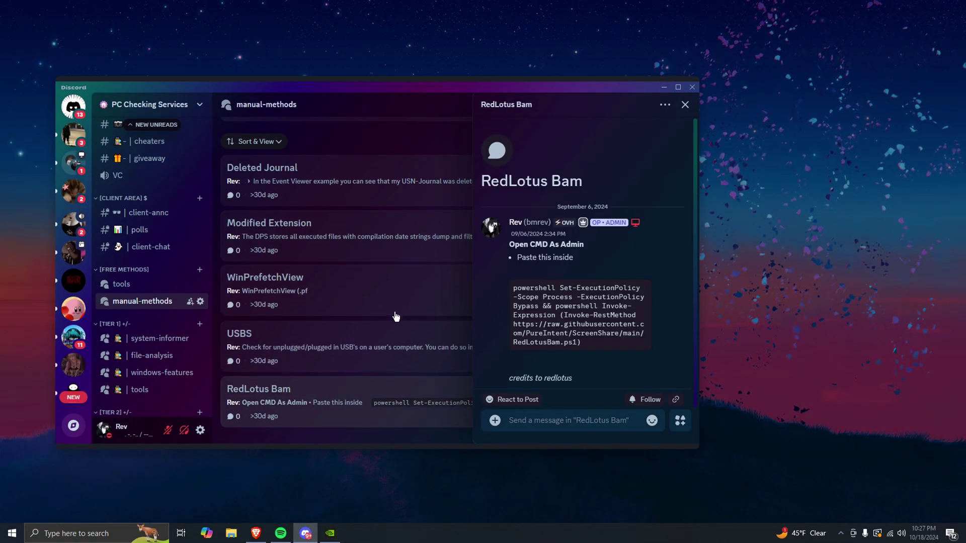
double_click(249, 89)
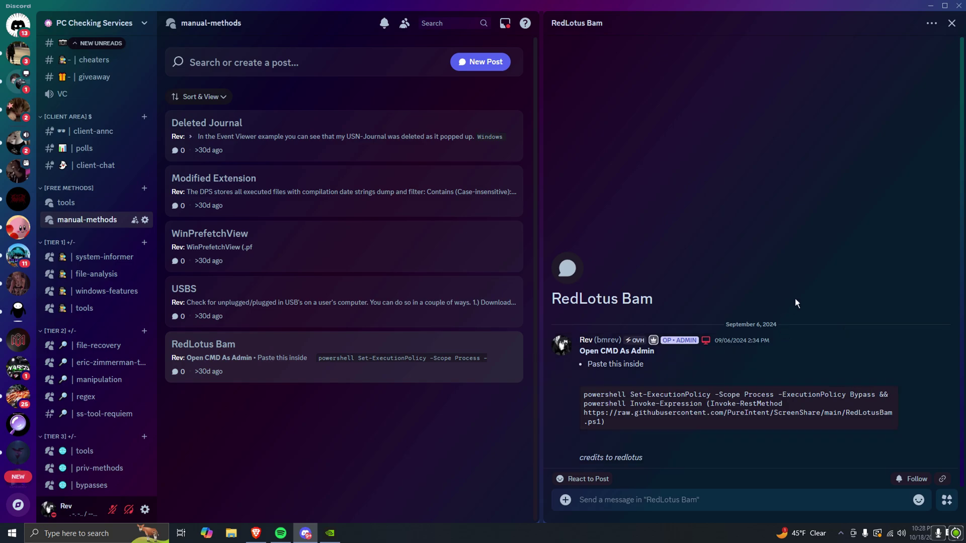
click(929, 5)
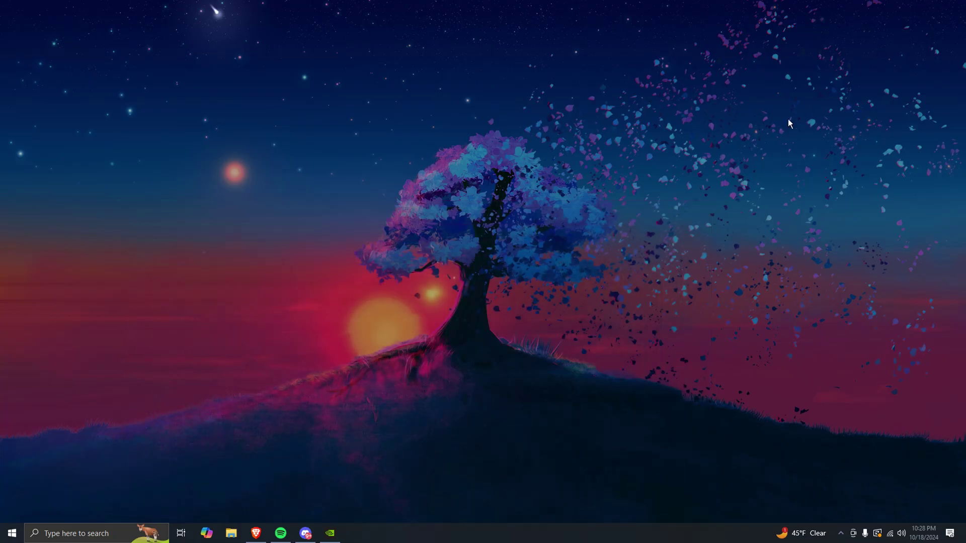
Step: Open Command Prompt as administrator and run the PowerShell command for RedLotusBam.ps1 given in the RedLotus Bam post
key(super)
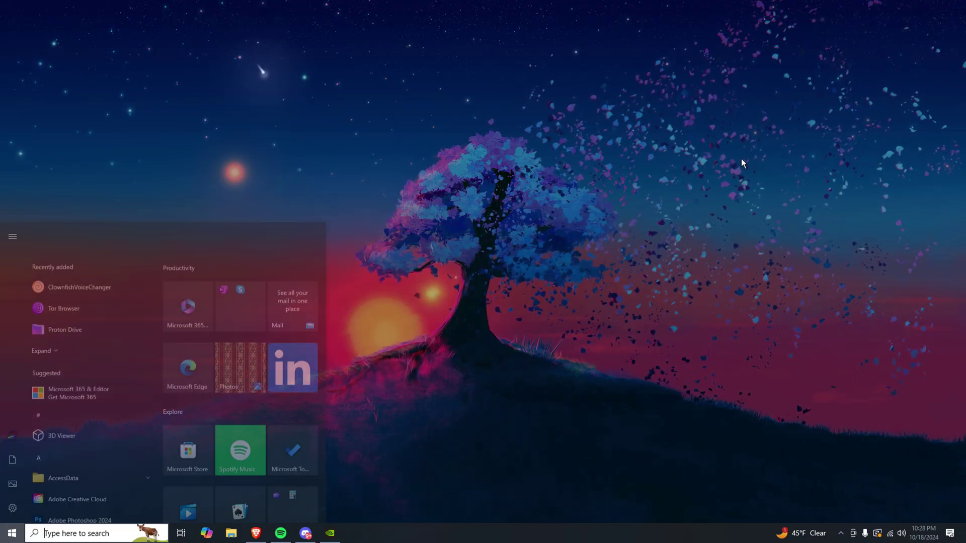
text(cmd)
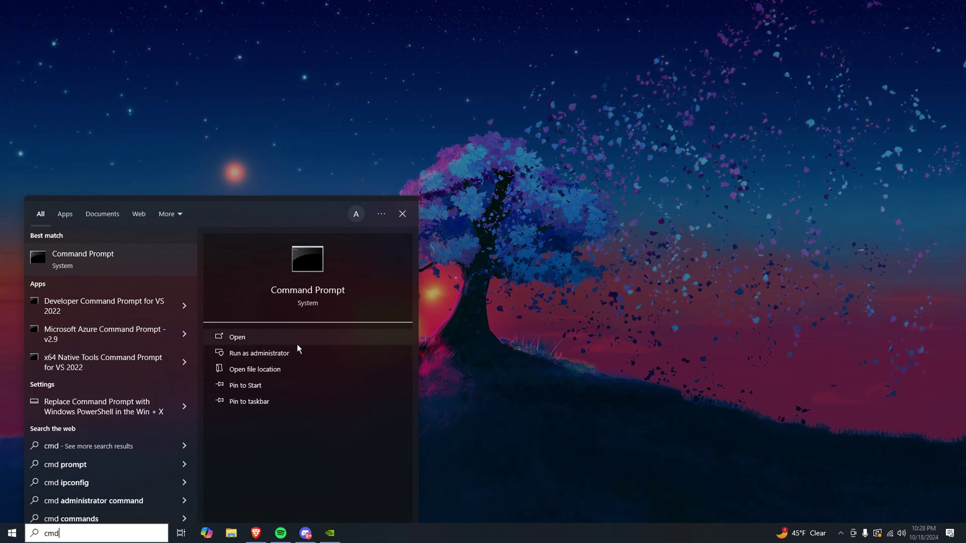
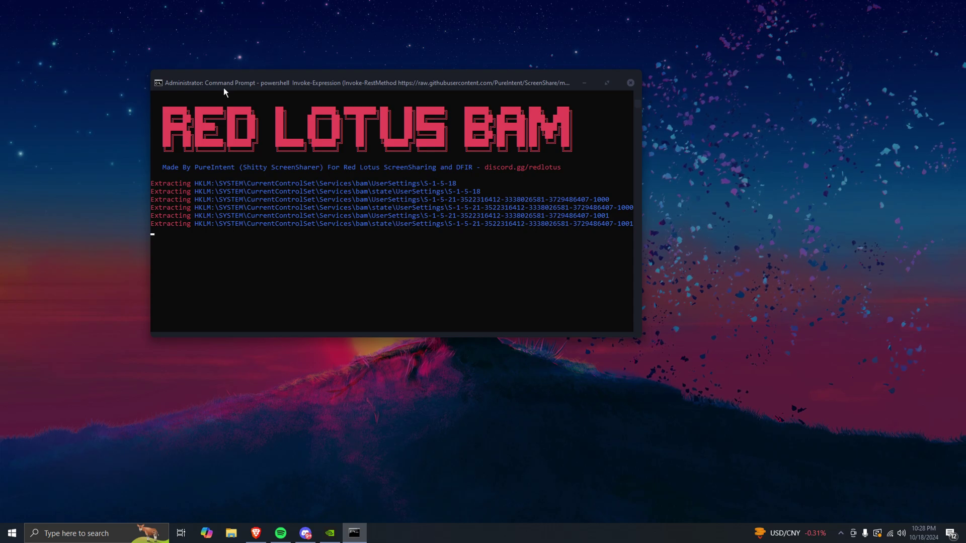
drag(222, 85, 158, 83)
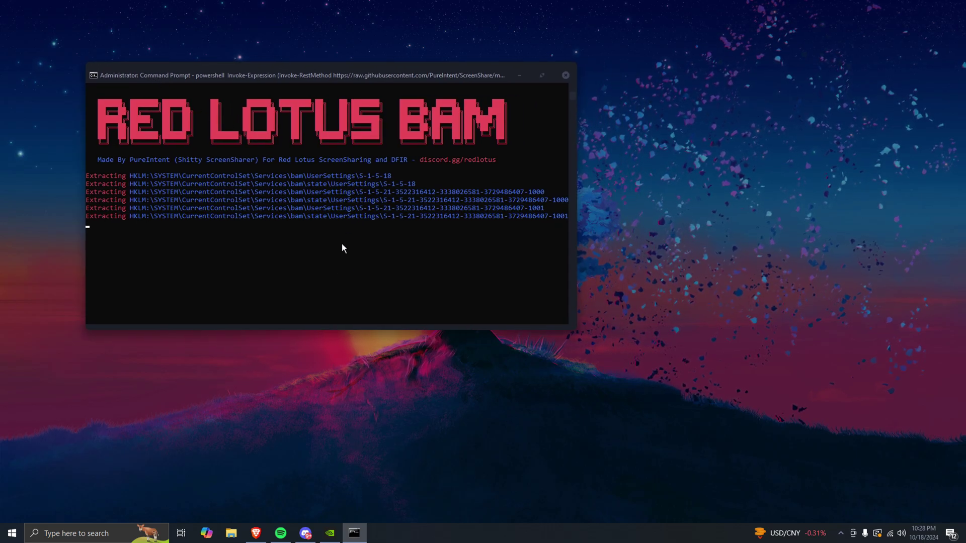
Step: Switch to Discord and open the tools channel under Free Methods while the BAM script runs
click(305, 534)
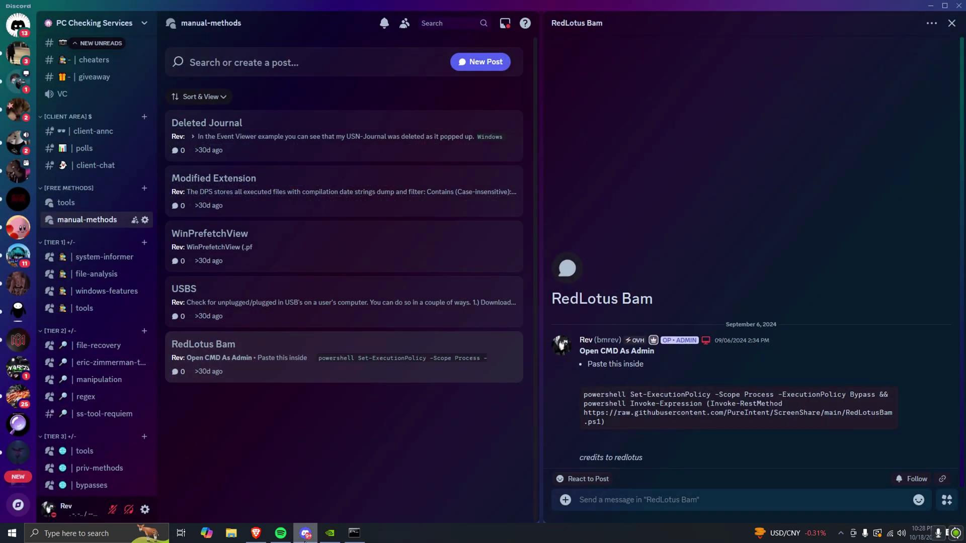
click(305, 535)
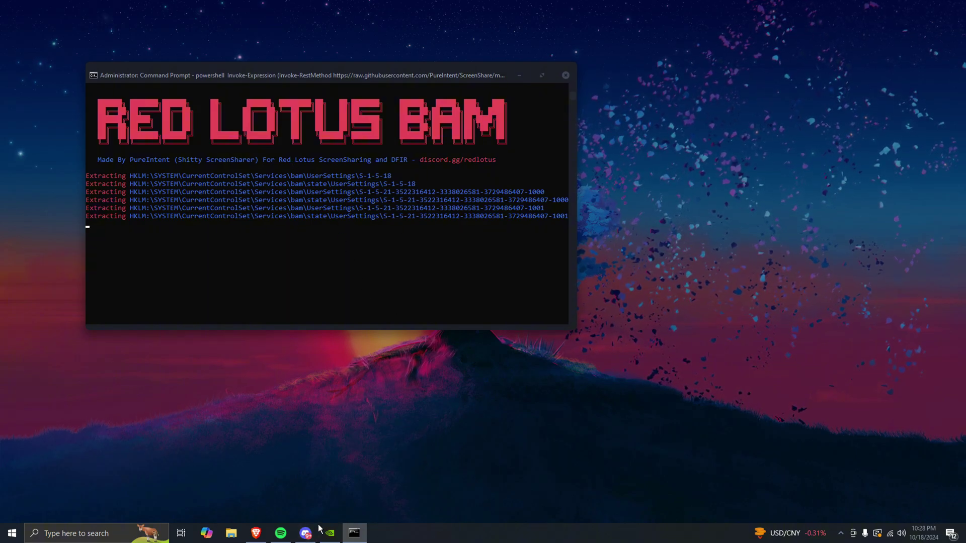
click(306, 533)
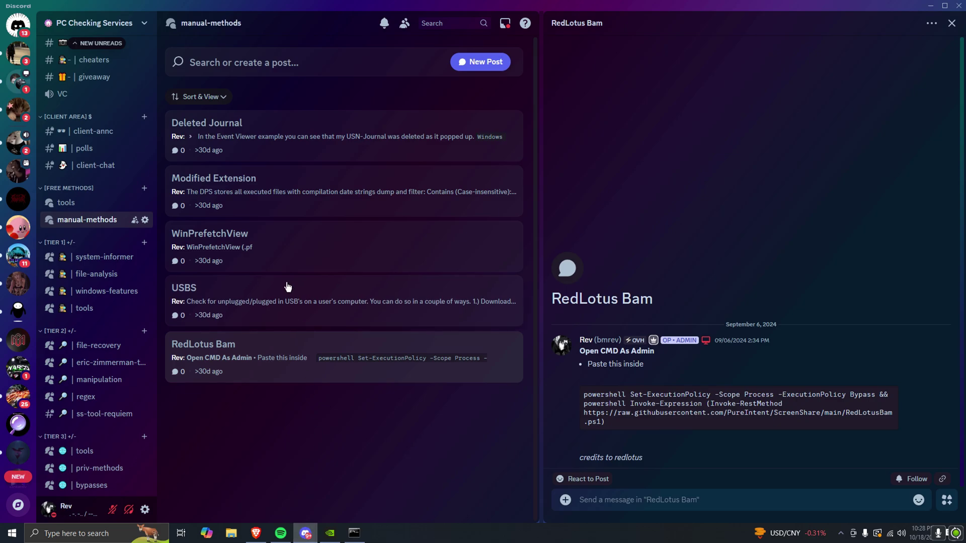
mouse_move(107, 205)
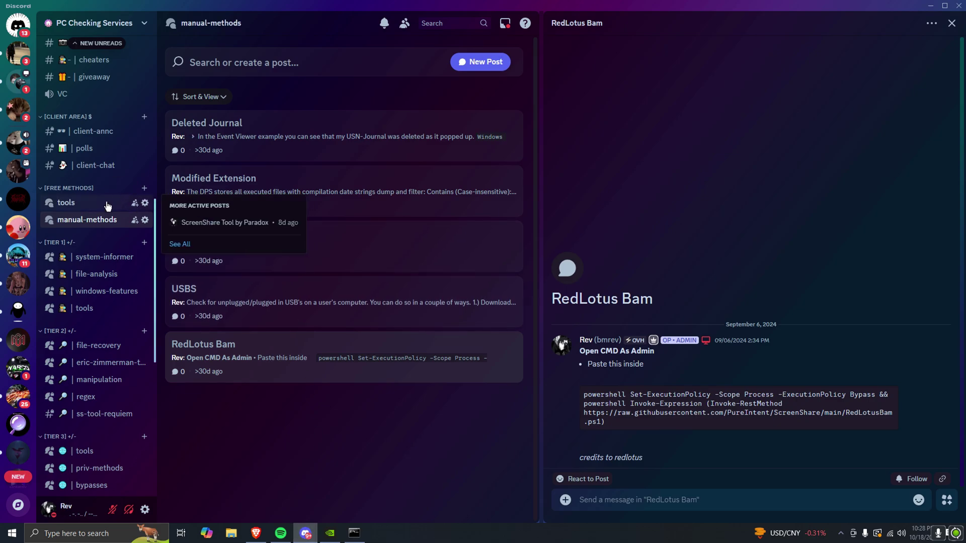
click(98, 206)
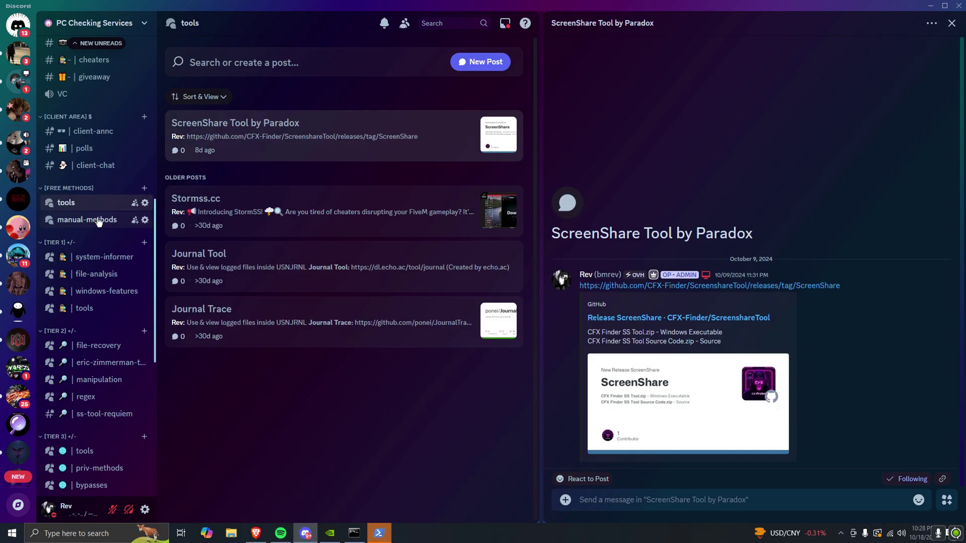
click(95, 220)
click(88, 203)
mouse_move(156, 221)
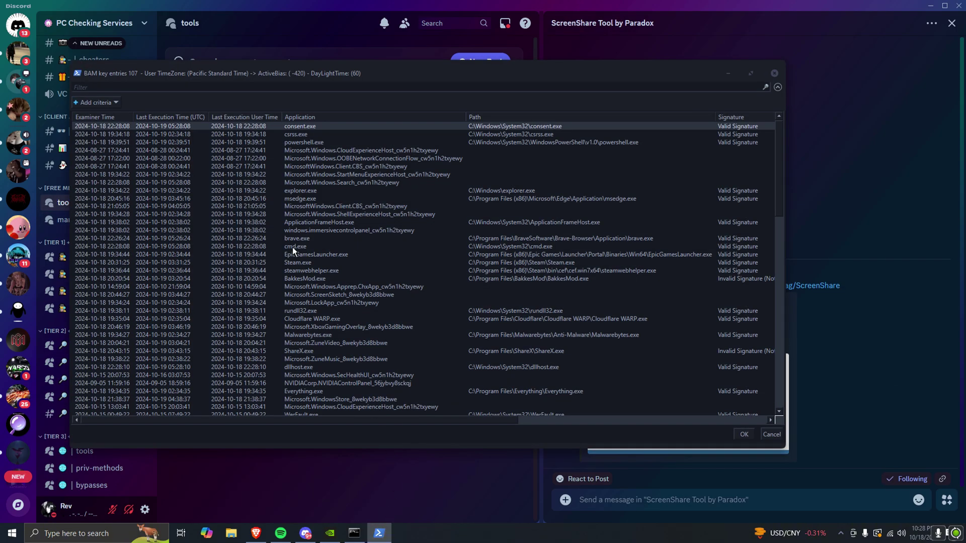
Step: Look through the BAM key entries, examining the executed applications, their execution times, paths and signatures
scroll(291, 247, down, 4)
scroll(288, 224, down, 8)
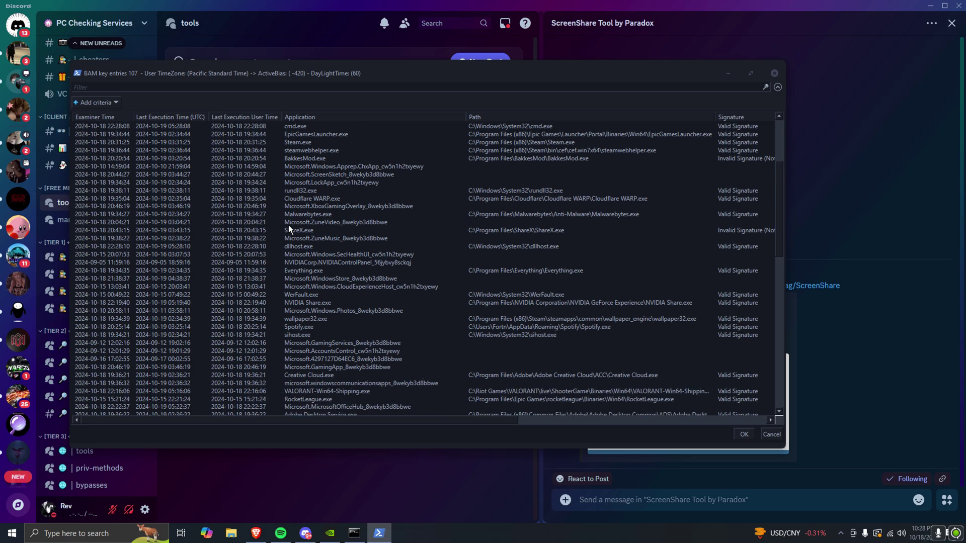
scroll(288, 225, down, 1)
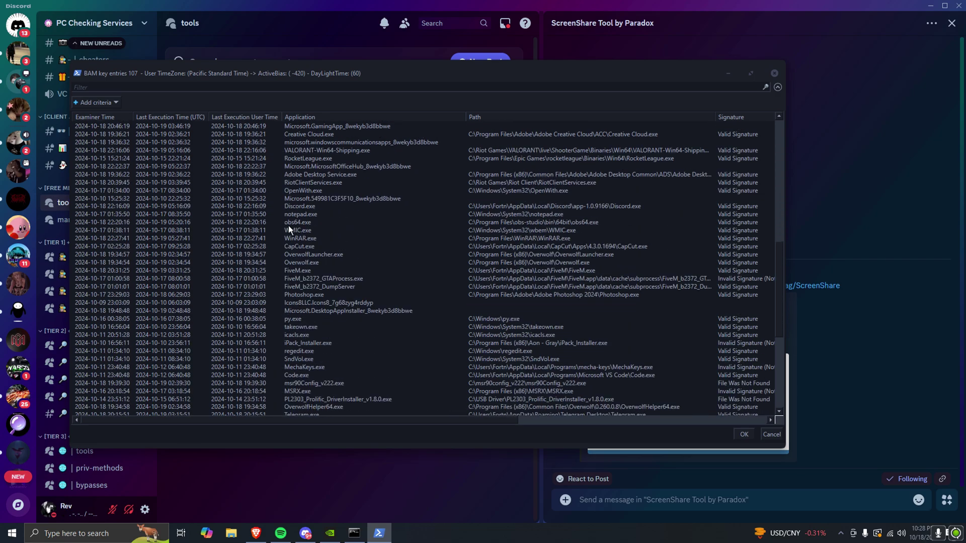
scroll(297, 202, up, 13)
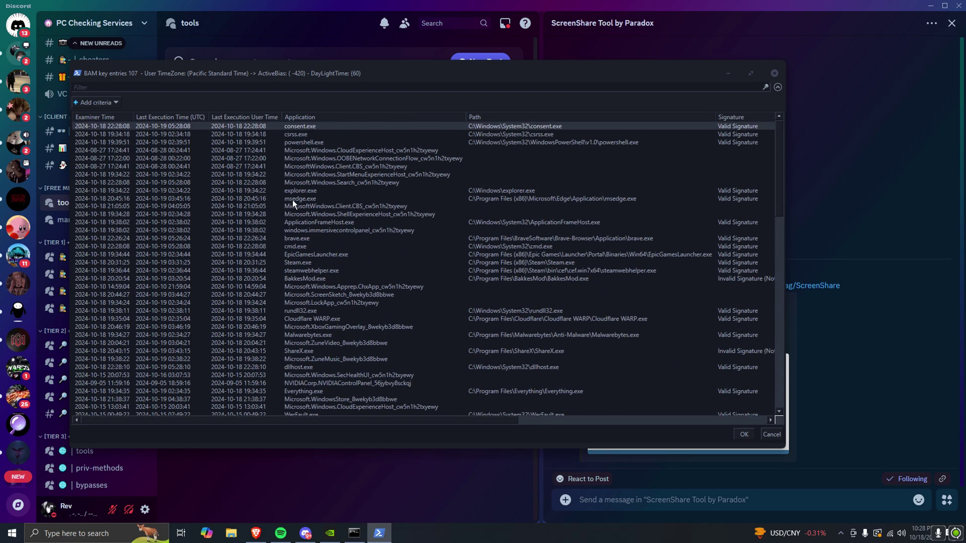
scroll(298, 169, down, 1)
scroll(301, 169, up, 1)
scroll(300, 134, down, 5)
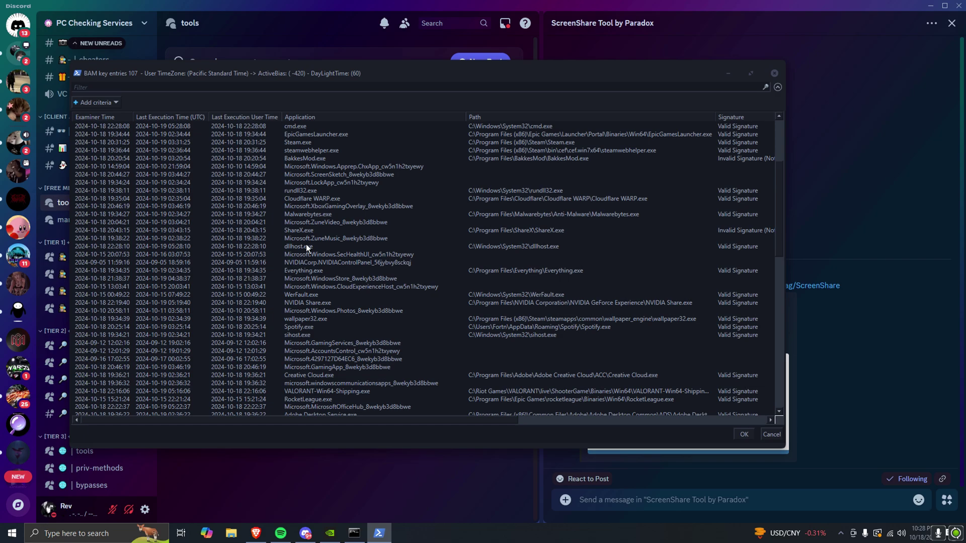
scroll(306, 244, down, 12)
scroll(315, 254, down, 2)
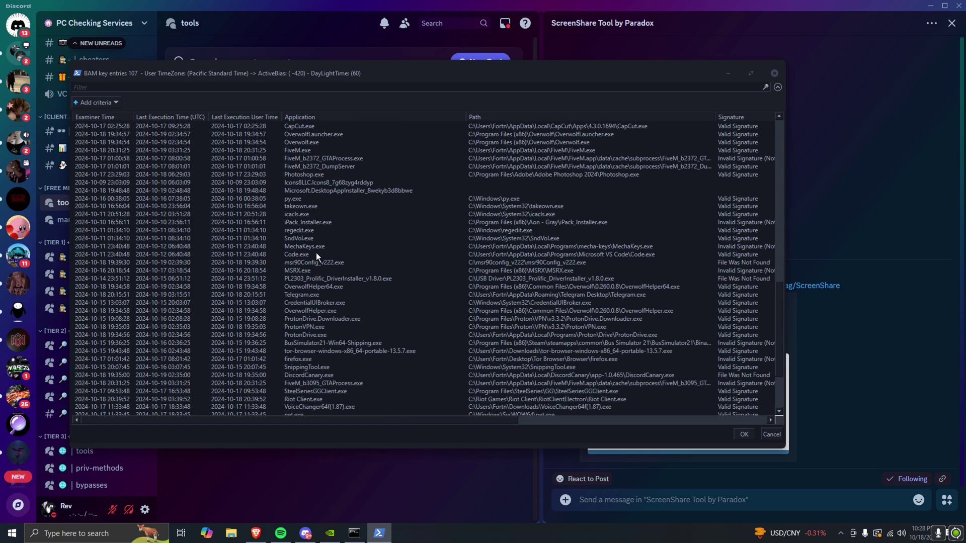
Step: Widen the BAM entries window and examine the full signature status of MSRX.exe and msr90Config_v222.exe
click(368, 270)
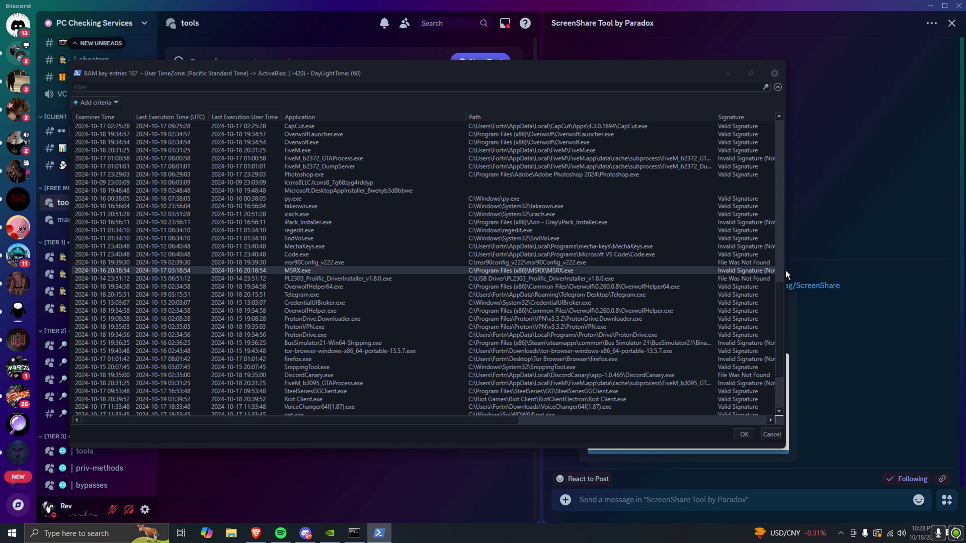
drag(786, 271, 945, 273)
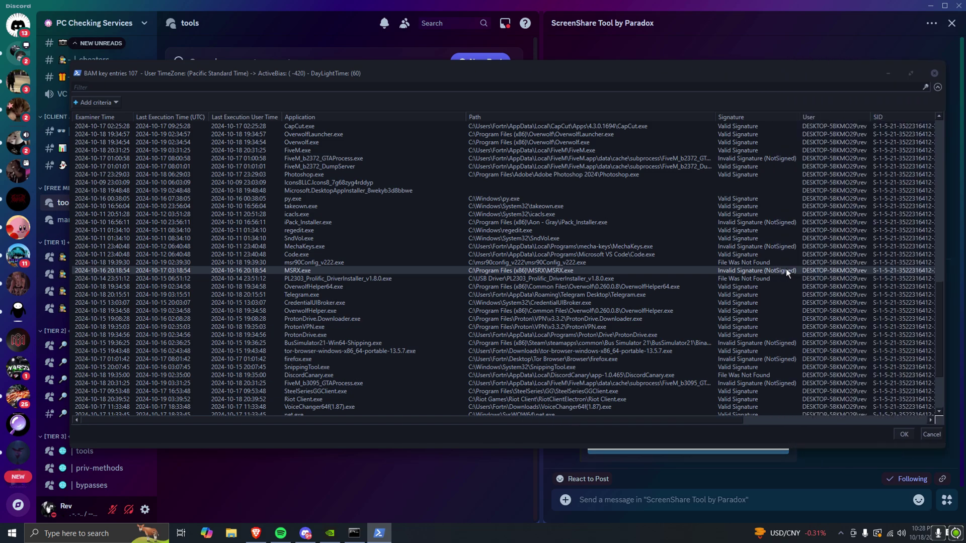
click(757, 262)
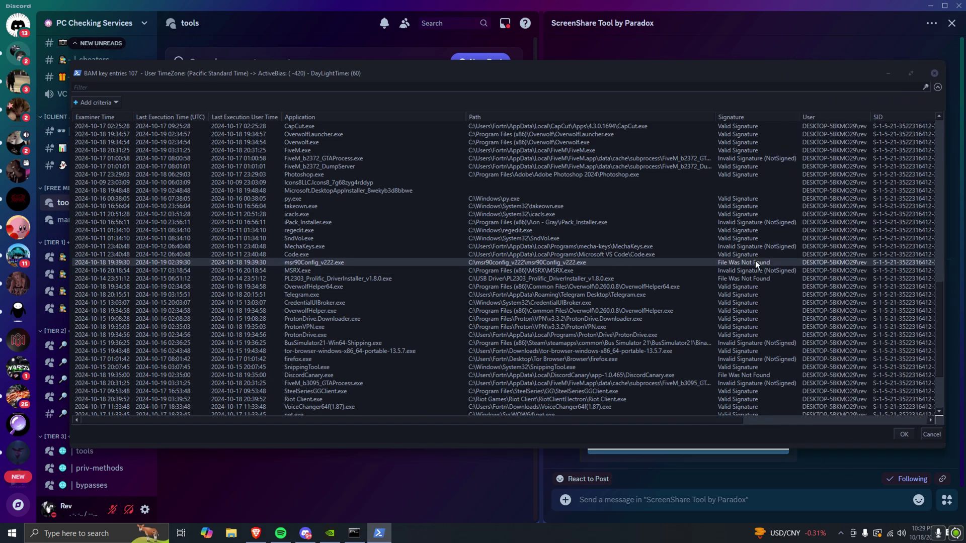
Step: Close the BAM entries window, minimize Discord, and close the administrator Command Prompt
click(934, 74)
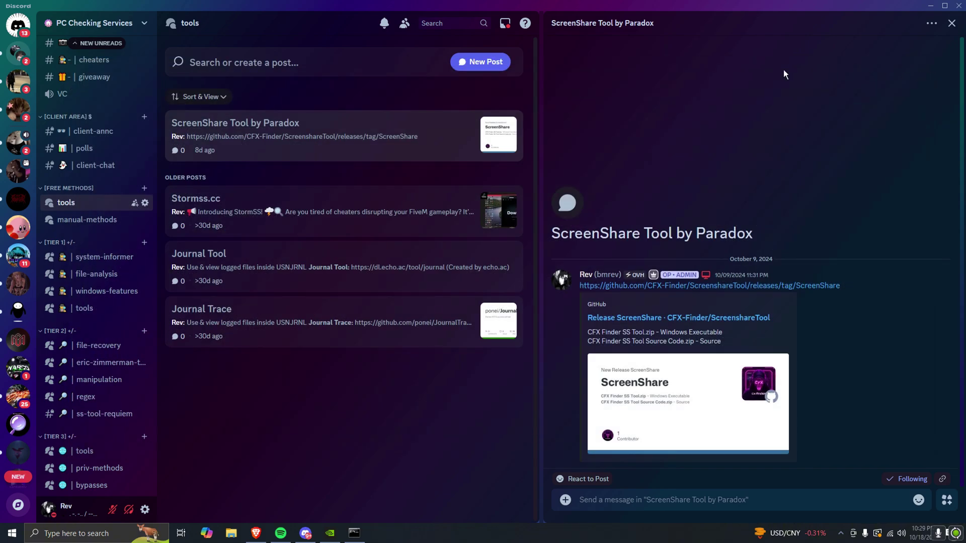
click(930, 7)
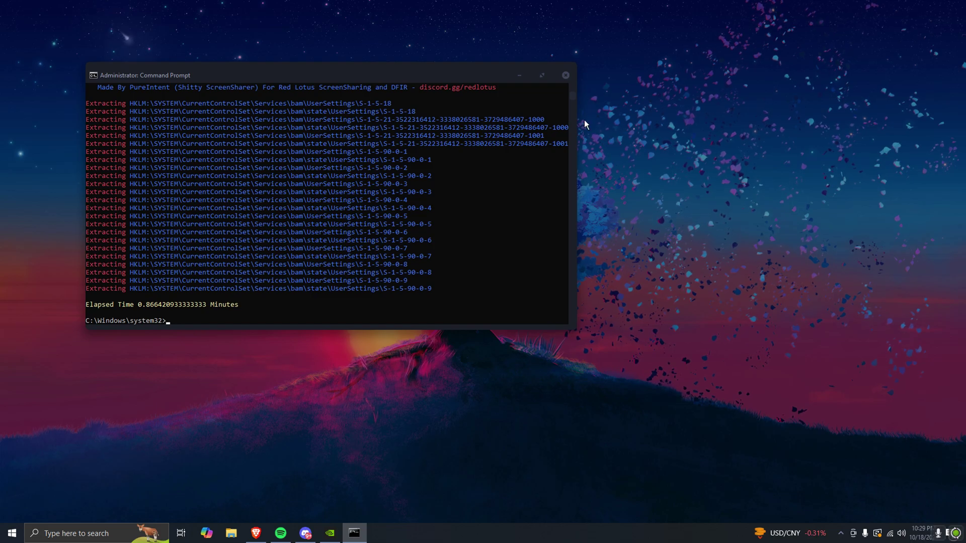
click(566, 75)
Step: Open the Journal Trace post in Discord's tools channel and download JournalTrace.exe from its ponei/JournalTrace GitHub releases link to Downloads
click(305, 533)
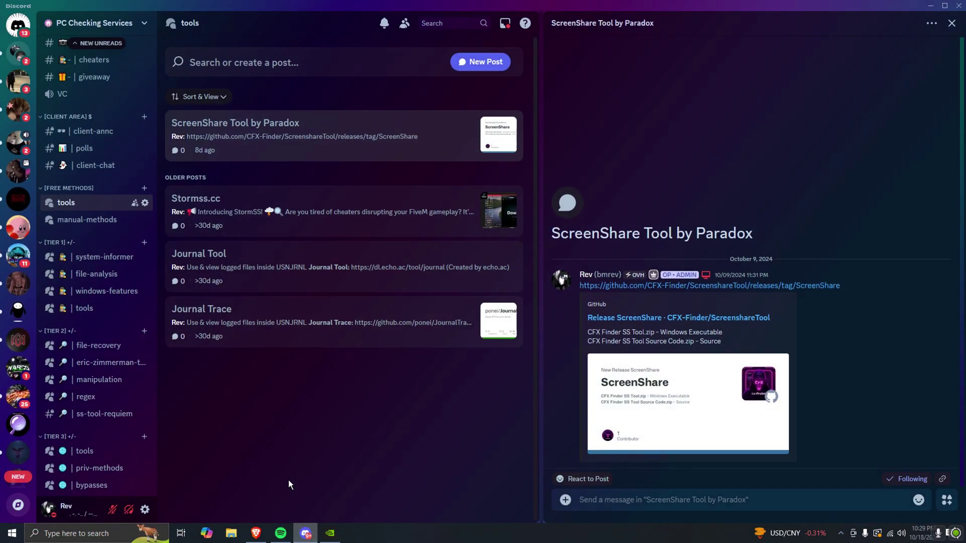
click(252, 321)
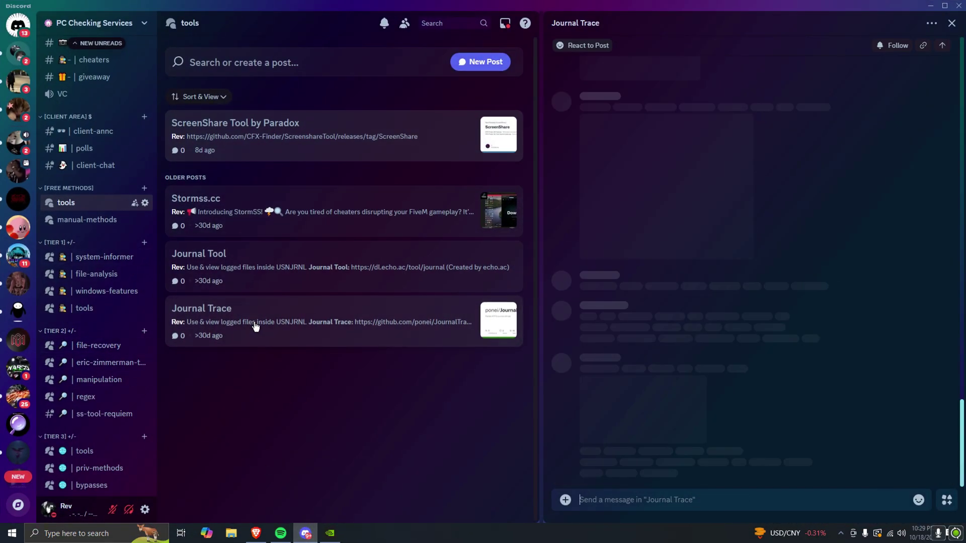
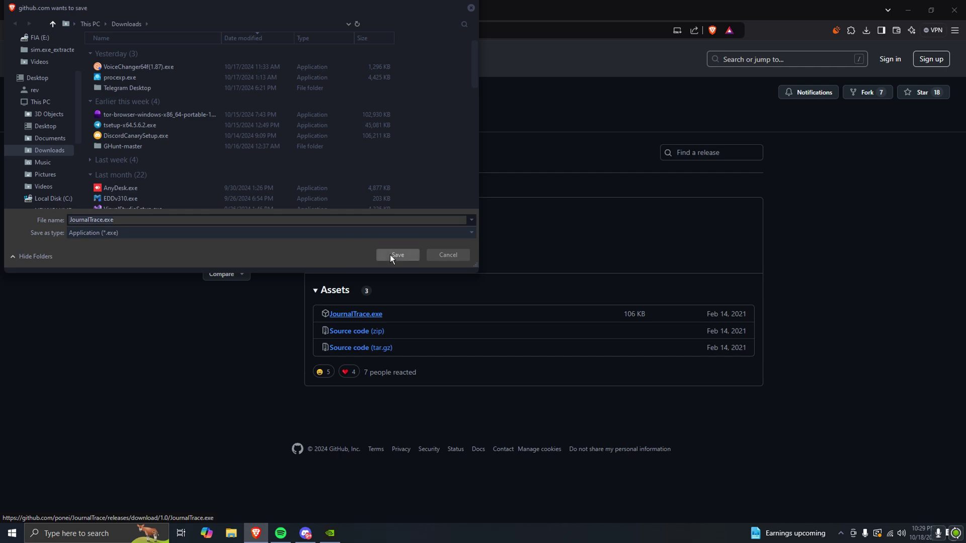
click(392, 256)
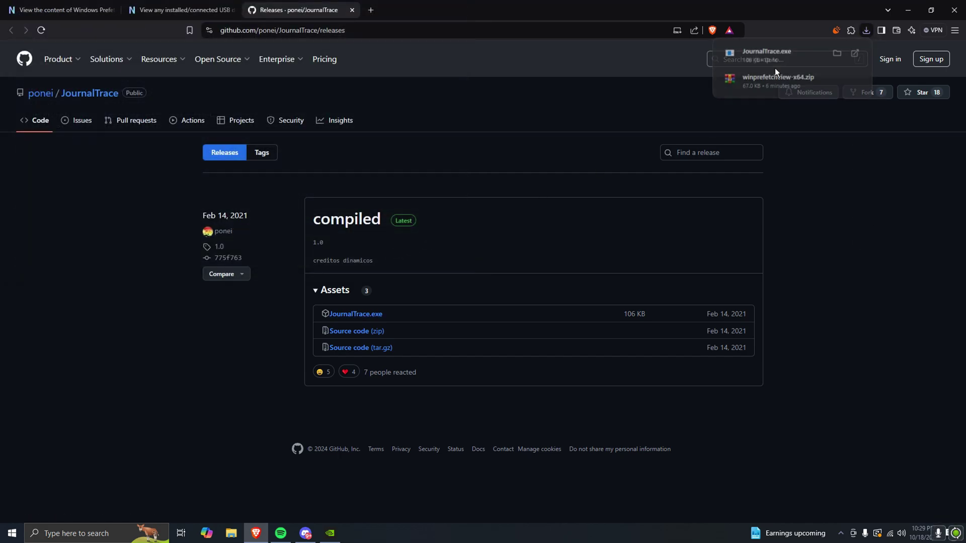
click(777, 75)
click(740, 121)
Step: Launch the downloaded JournalTrace.exe, minimize the browser, and load a drive's USN journal, continuing past the exception dialog
click(866, 30)
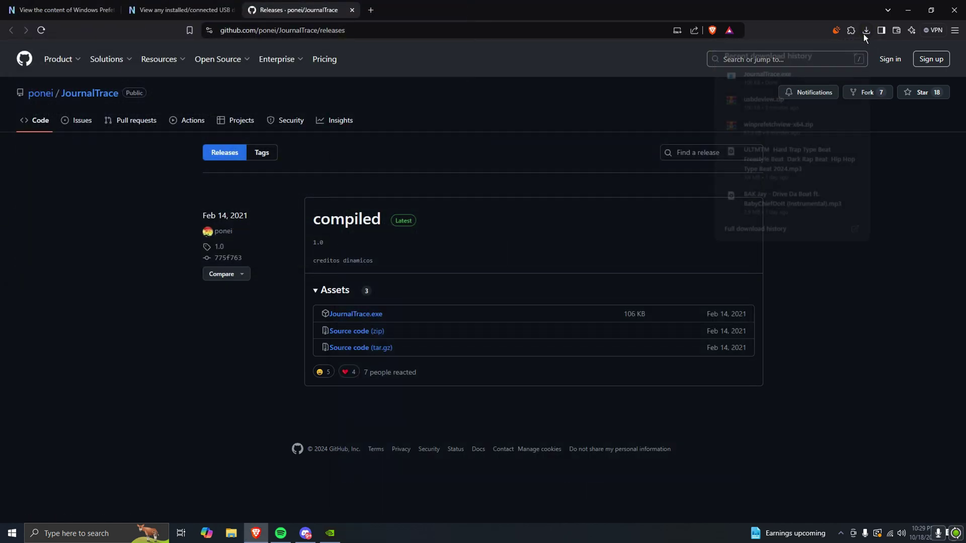
click(810, 71)
click(907, 10)
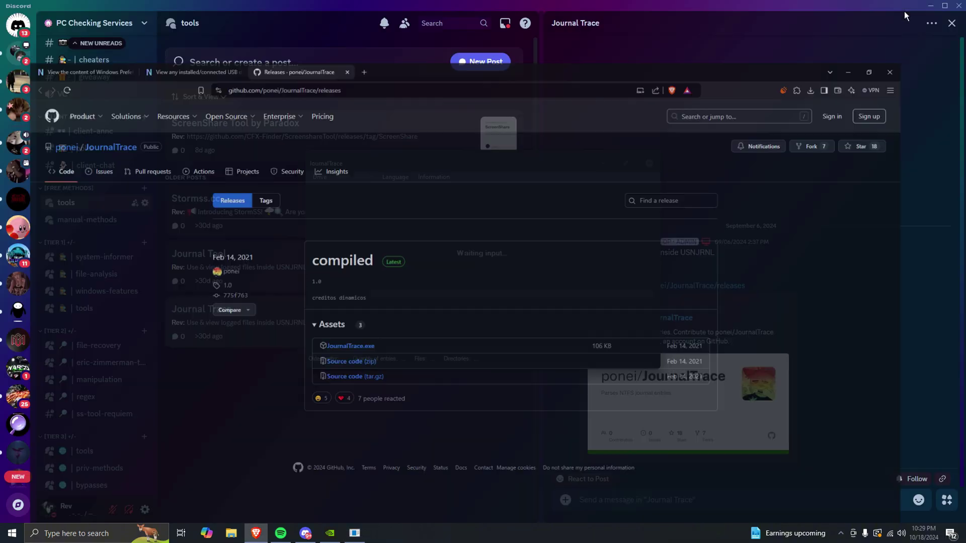
click(330, 189)
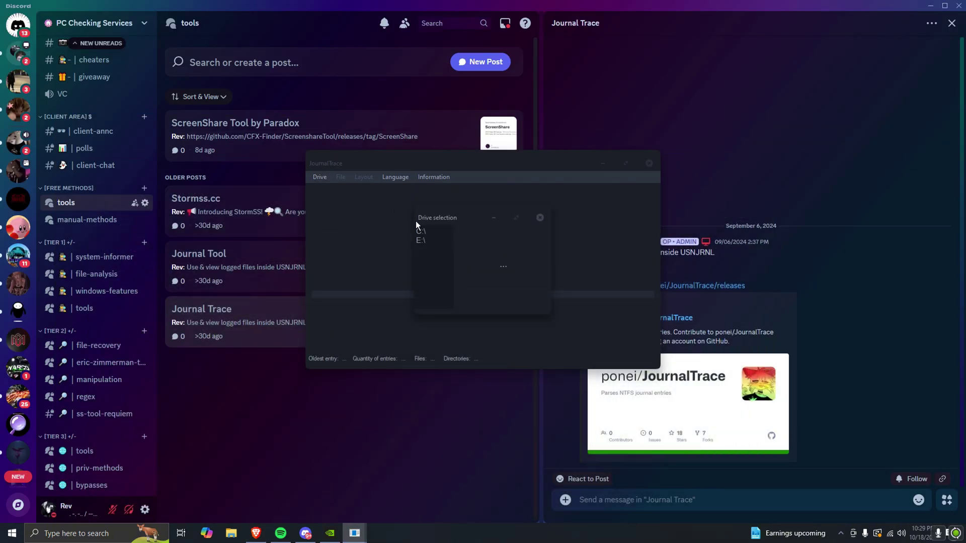
click(332, 199)
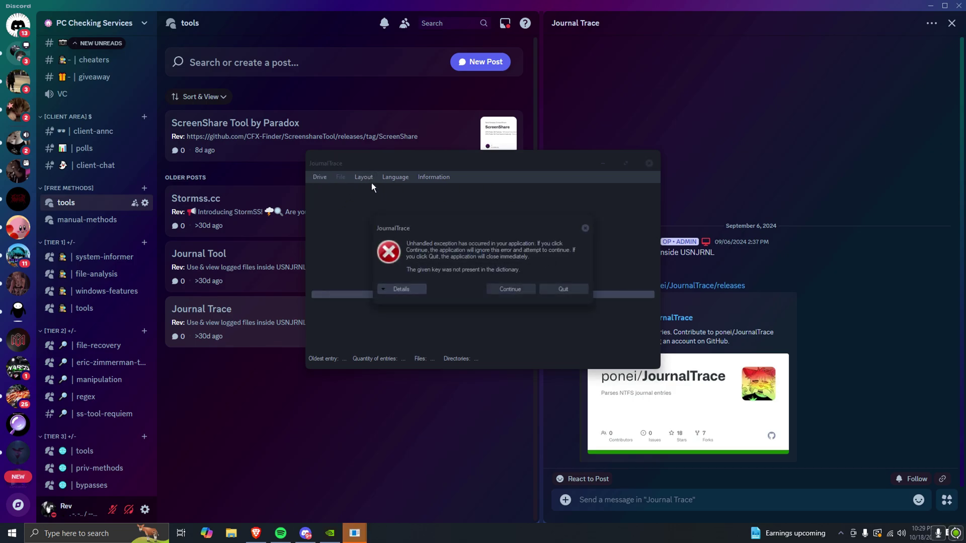
click(511, 290)
Step: Search the journal entries by name for rawaccel, close JournalTrace, and minimize Discord
click(379, 199)
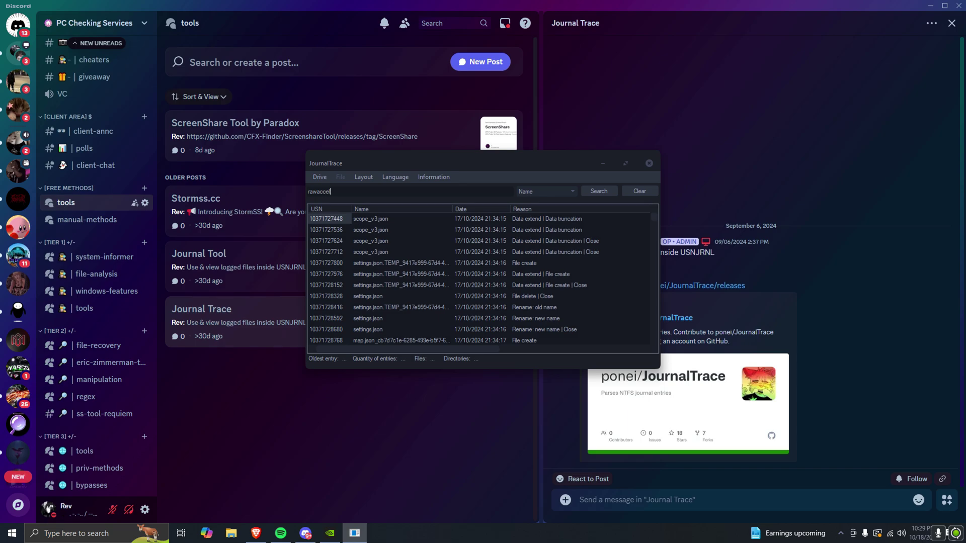
key(Return)
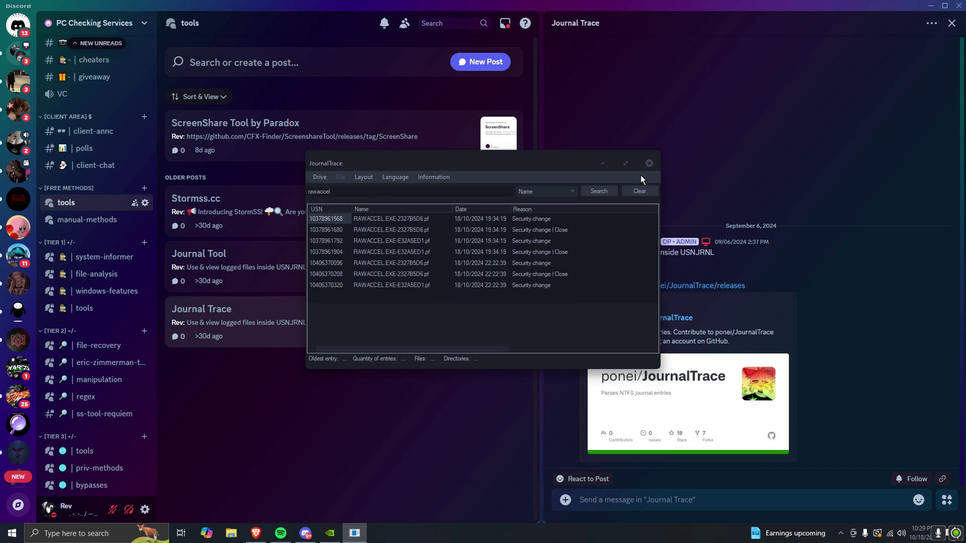
click(649, 163)
double_click(631, 6)
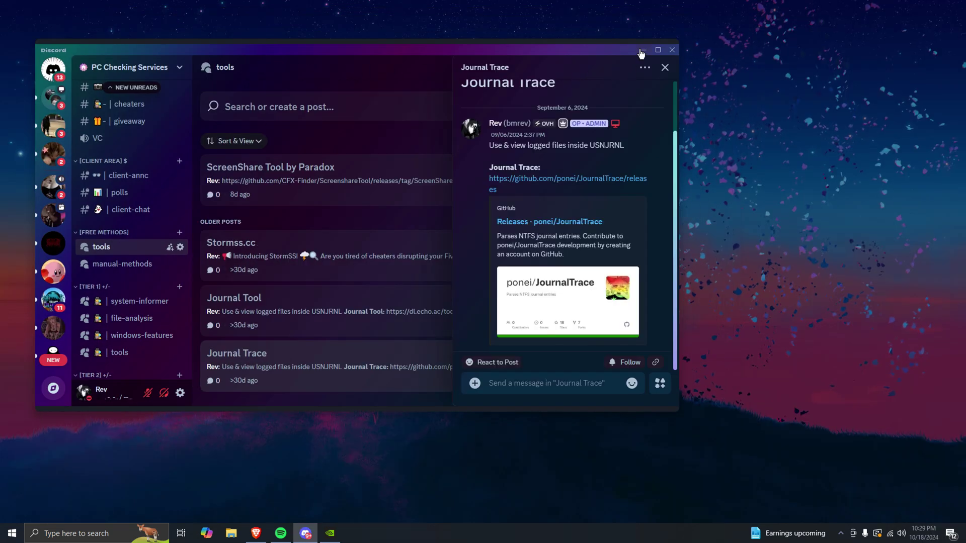
click(644, 49)
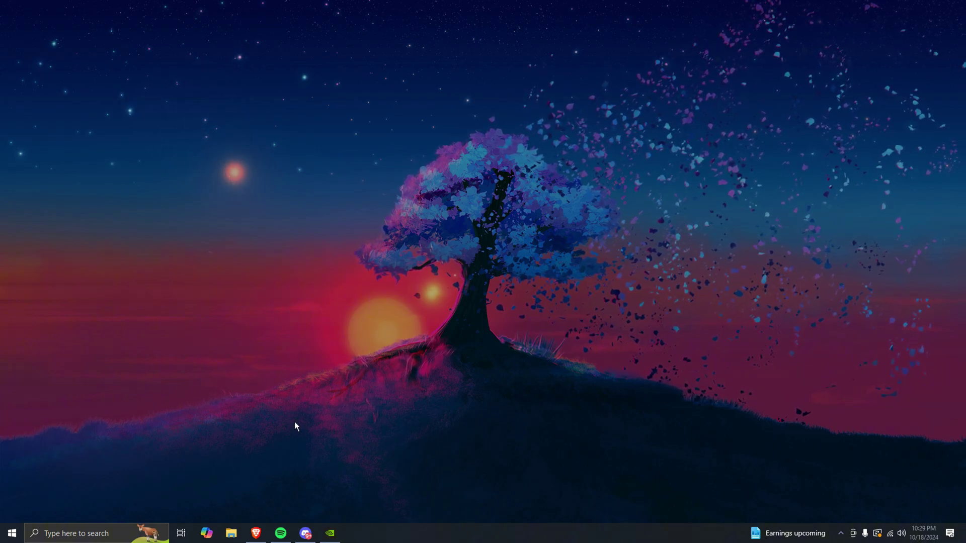
Step: Switch to the Brave browser and search the web for windefviewer
click(256, 534)
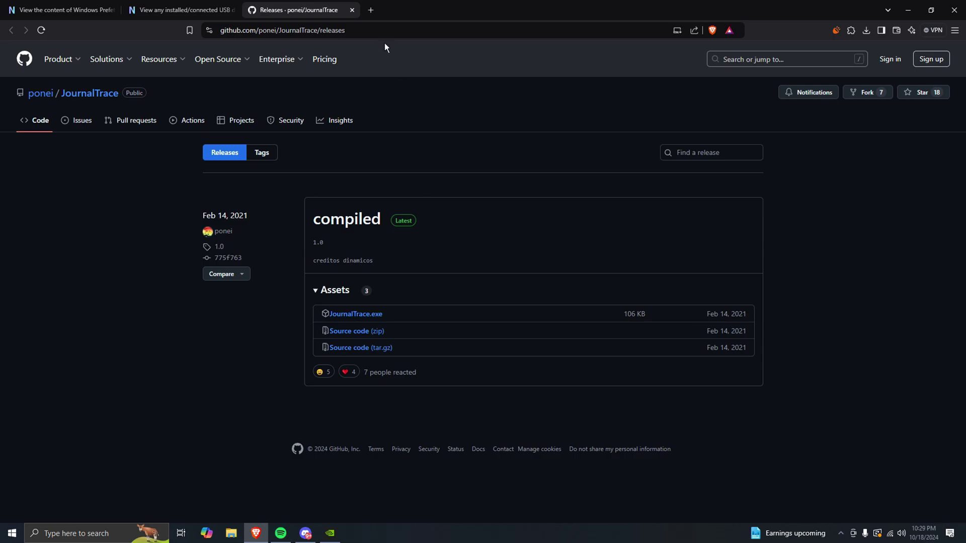
double_click(370, 10)
click(204, 13)
click(263, 30)
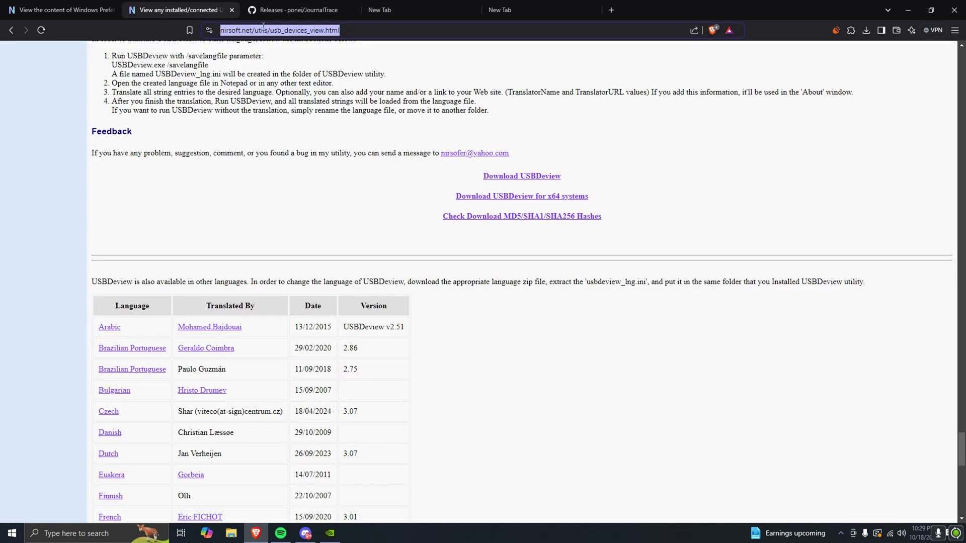
text(windefe)
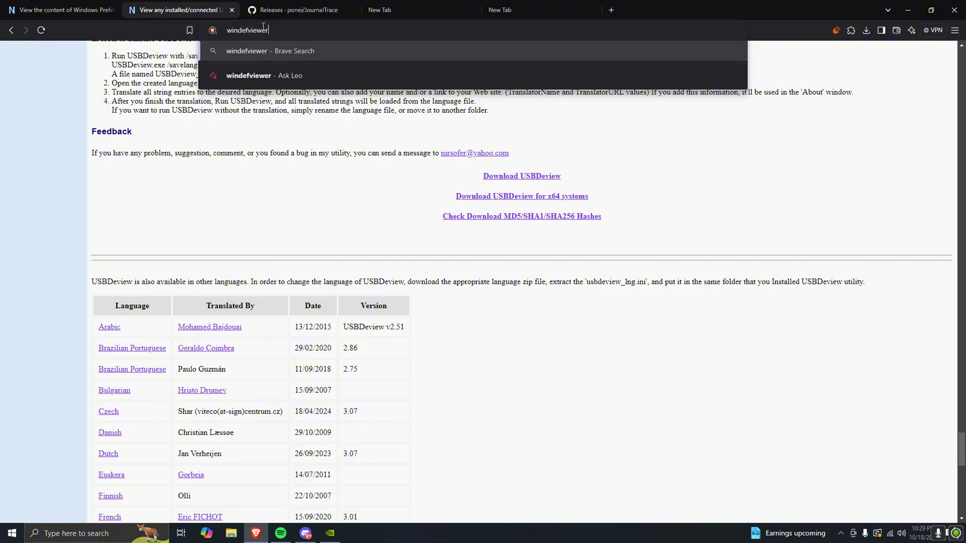
key(Return)
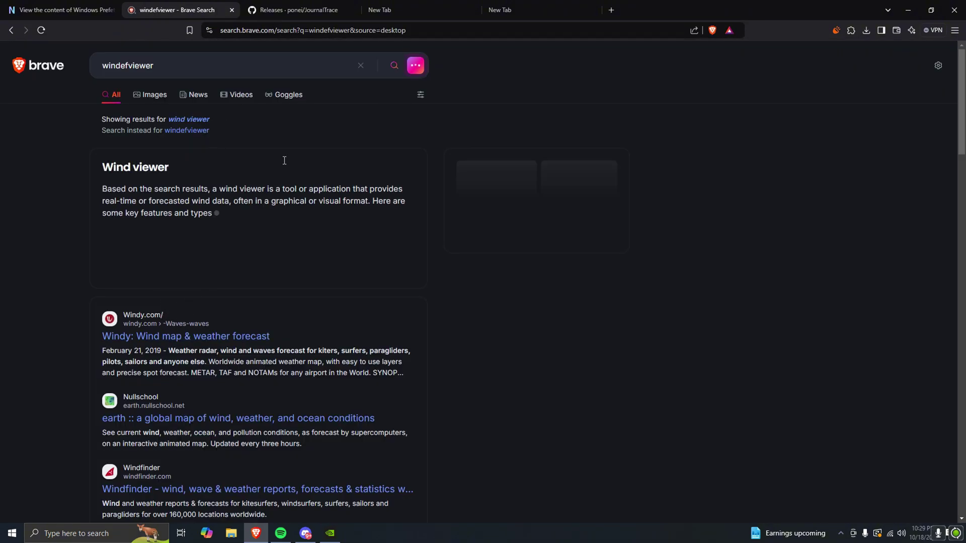
double_click(629, 10)
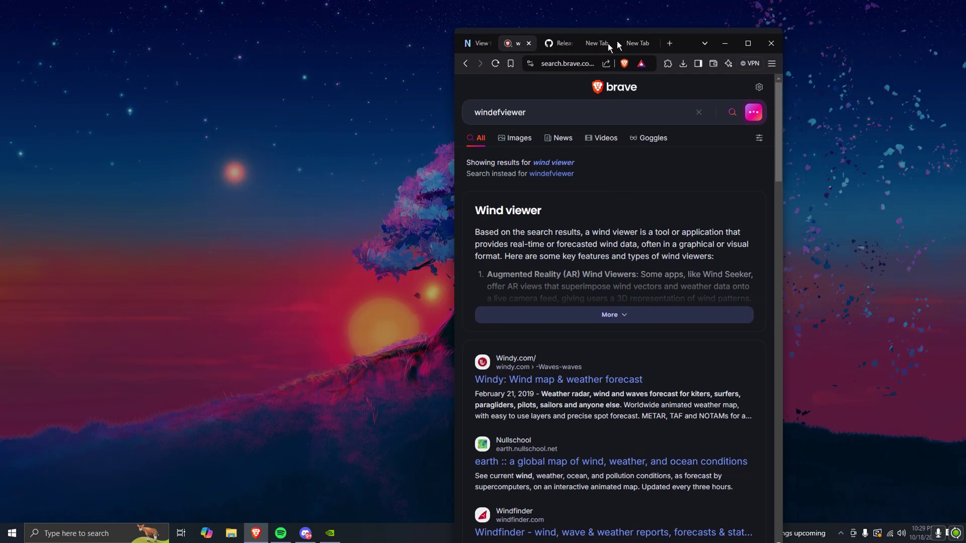
Step: Open the protection history under Virus & threat protection in Windows Security and expand the quarantined threat from 10/17/2024
click(306, 533)
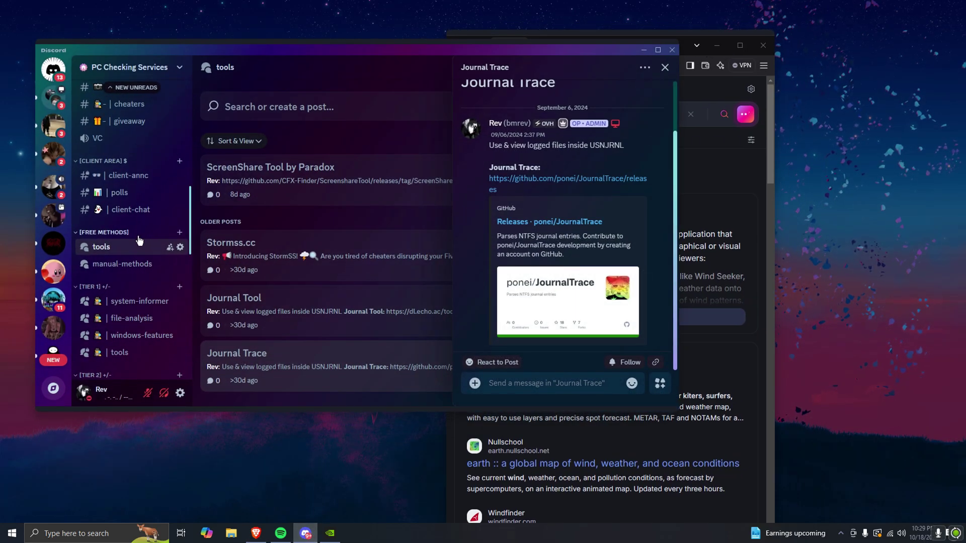
scroll(140, 241, down, 2)
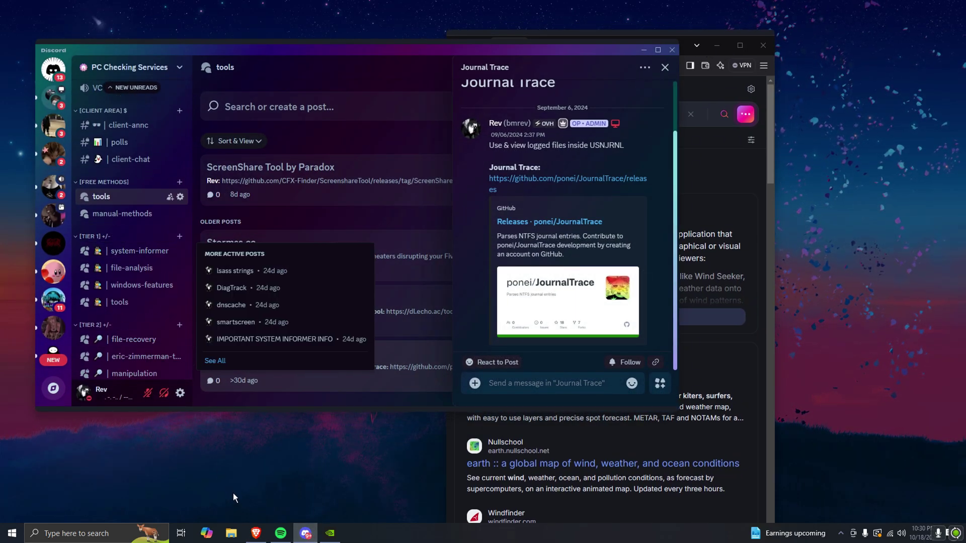
click(104, 527)
text(virus)
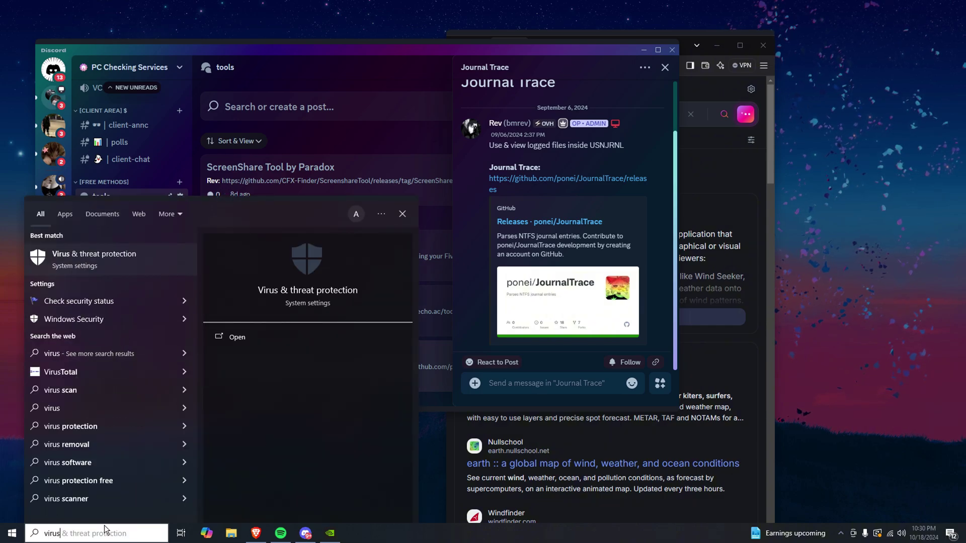
key(Return)
click(241, 247)
click(282, 225)
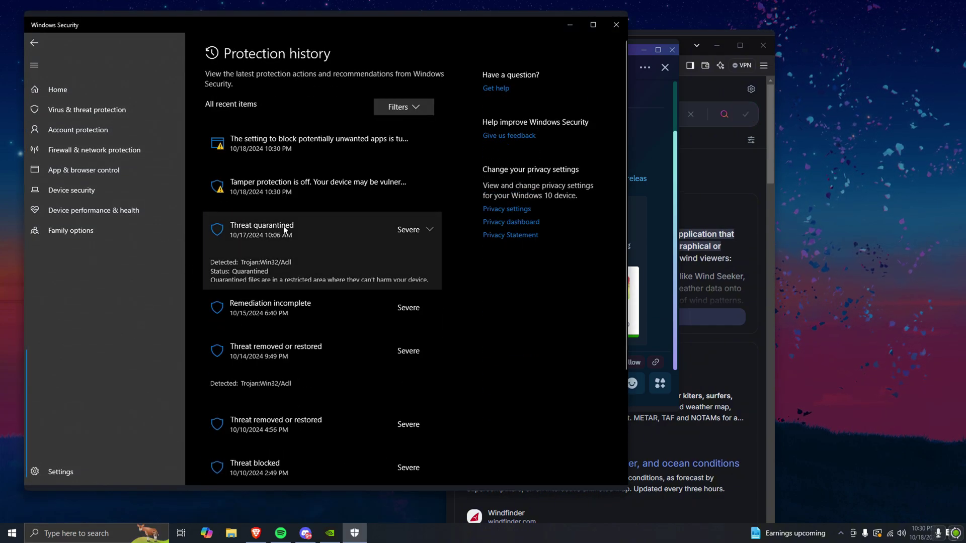
Step: Examine the quarantined threat's affected files, registry keys and scheduled task, and close Windows Security
scroll(362, 276, down, 3)
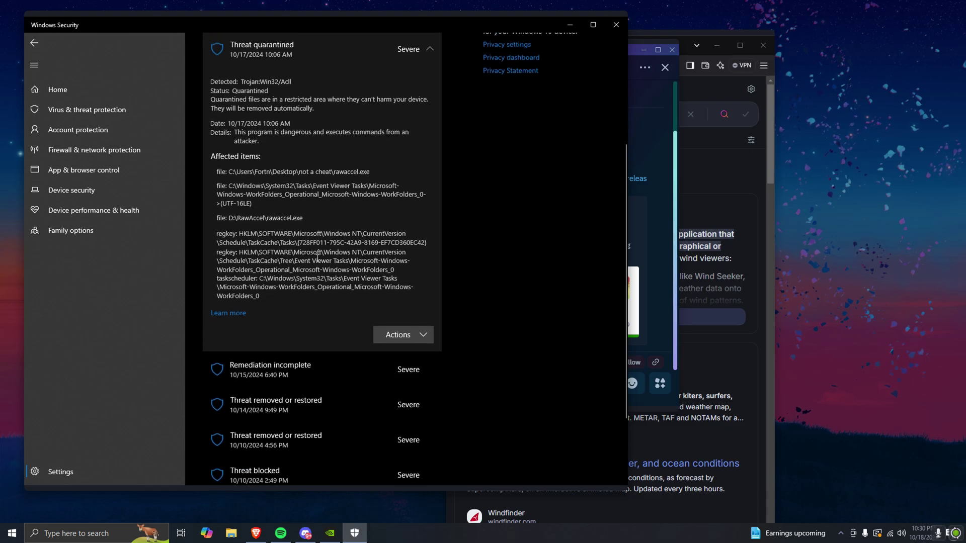
scroll(317, 258, up, 2)
drag(229, 332, 354, 393)
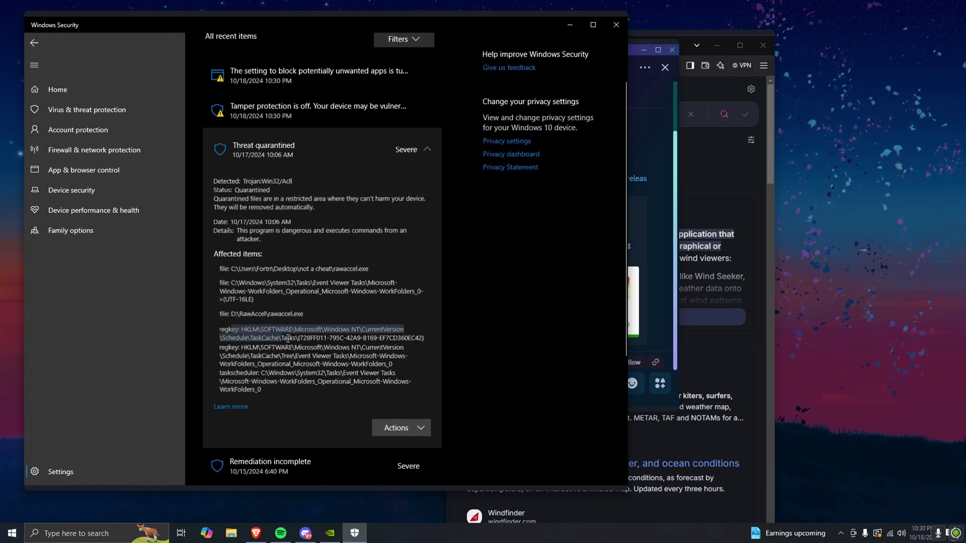
drag(283, 398, 217, 381)
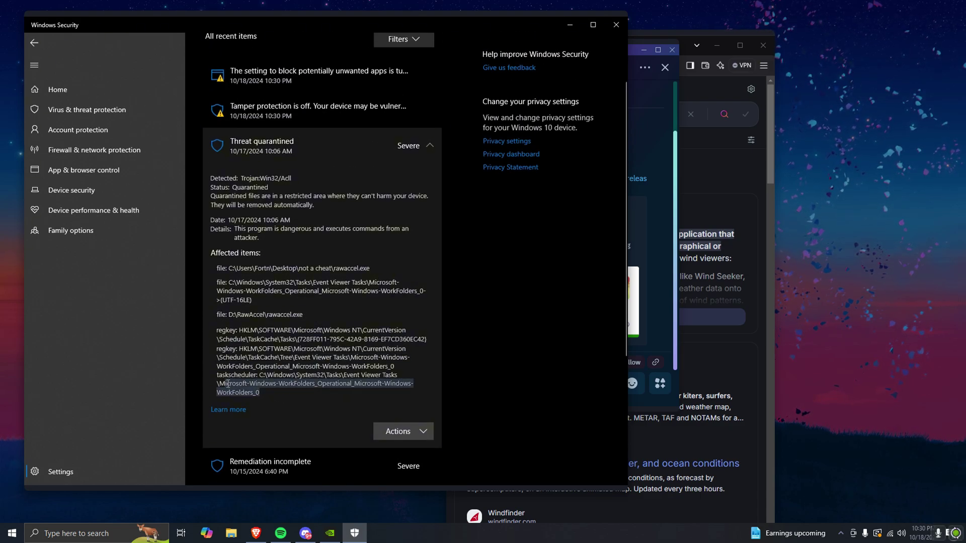
click(249, 366)
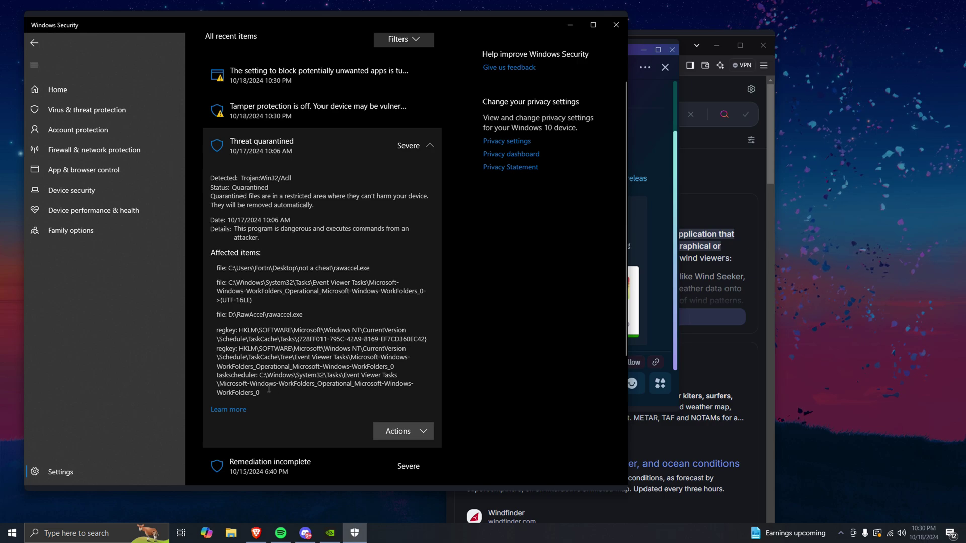
drag(268, 389, 255, 393)
click(246, 391)
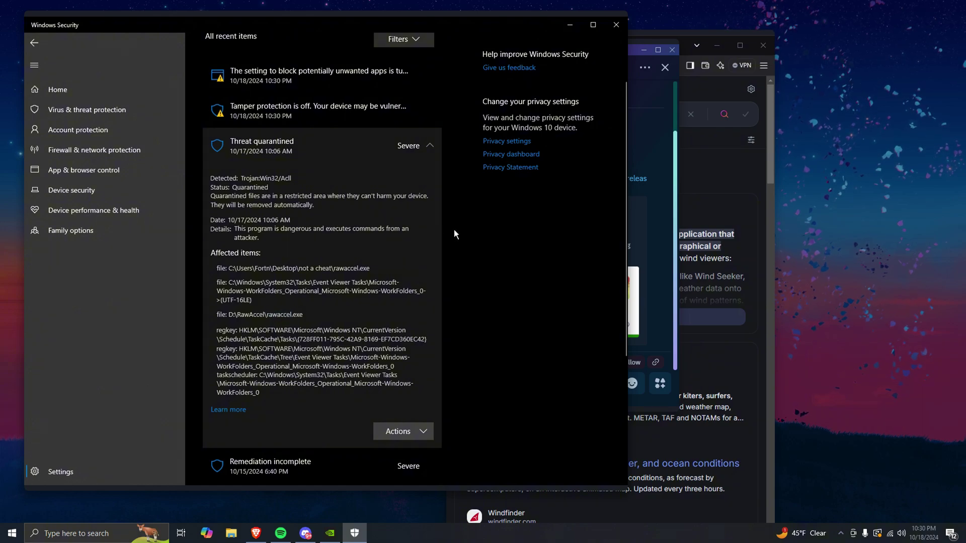
click(616, 24)
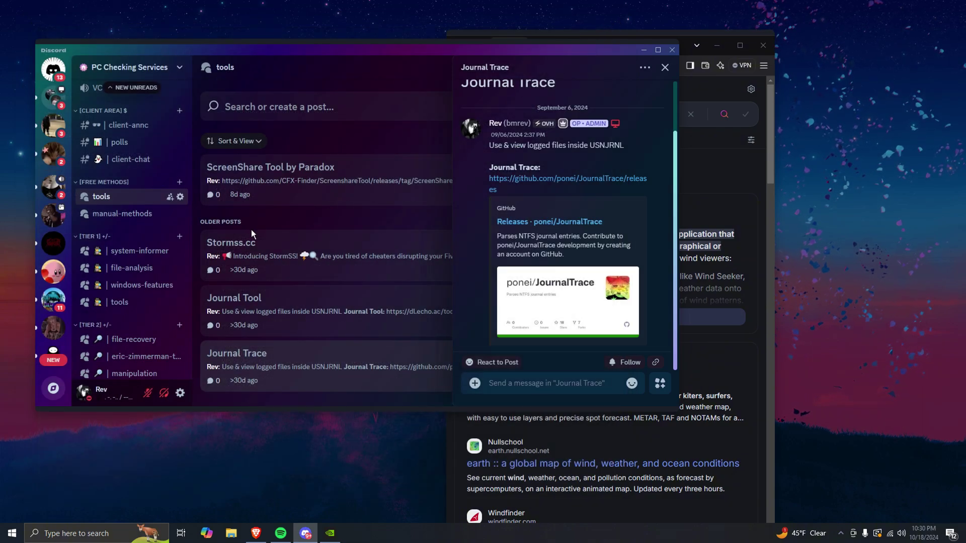
Step: Delete the Stormss.cc post from Discord's tools channel and close the open Journal Trace post
right_click(261, 236)
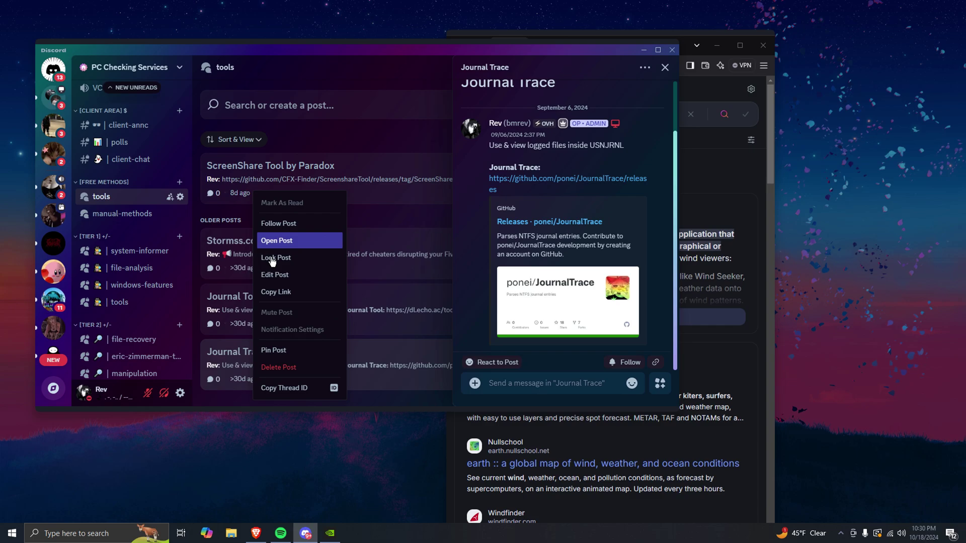
click(279, 367)
click(435, 259)
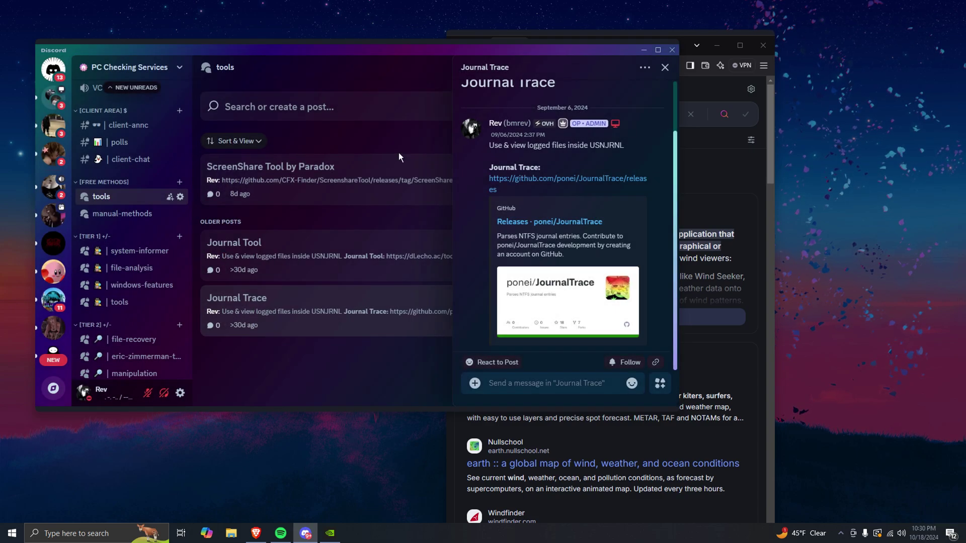
click(666, 68)
Step: Look through the posts in the manual-methods and system-informer channels, minimizing the browser behind Discord
click(122, 214)
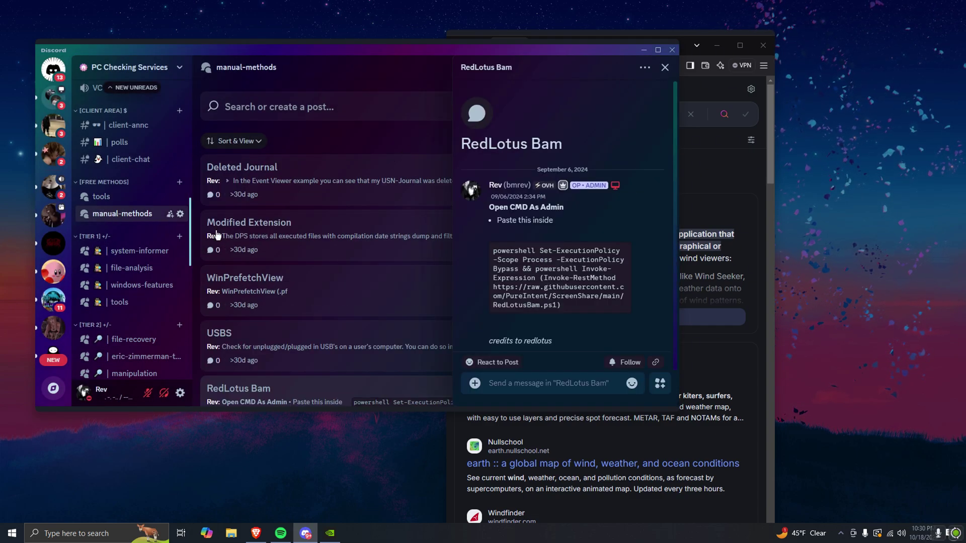
scroll(134, 201, down, 4)
click(135, 150)
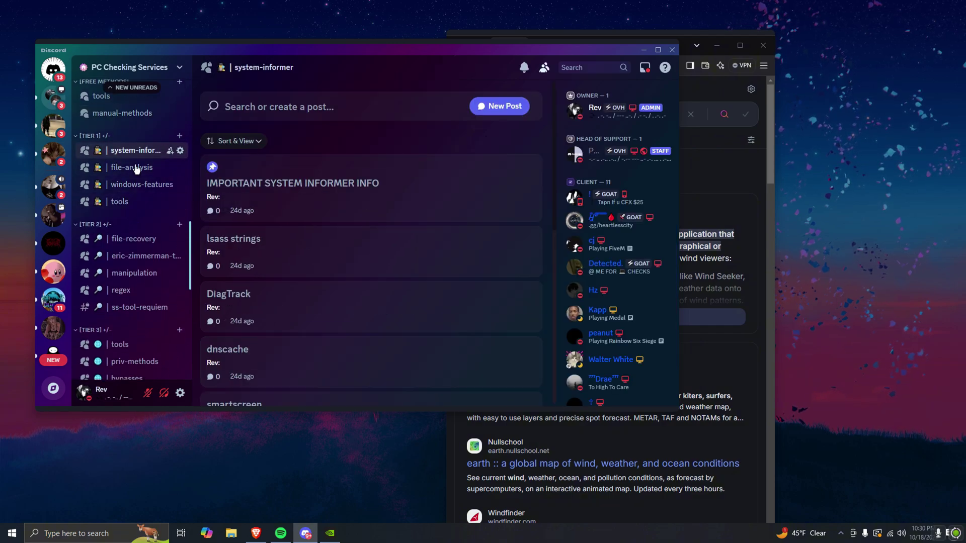
scroll(324, 161, down, 4)
scroll(304, 158, up, 4)
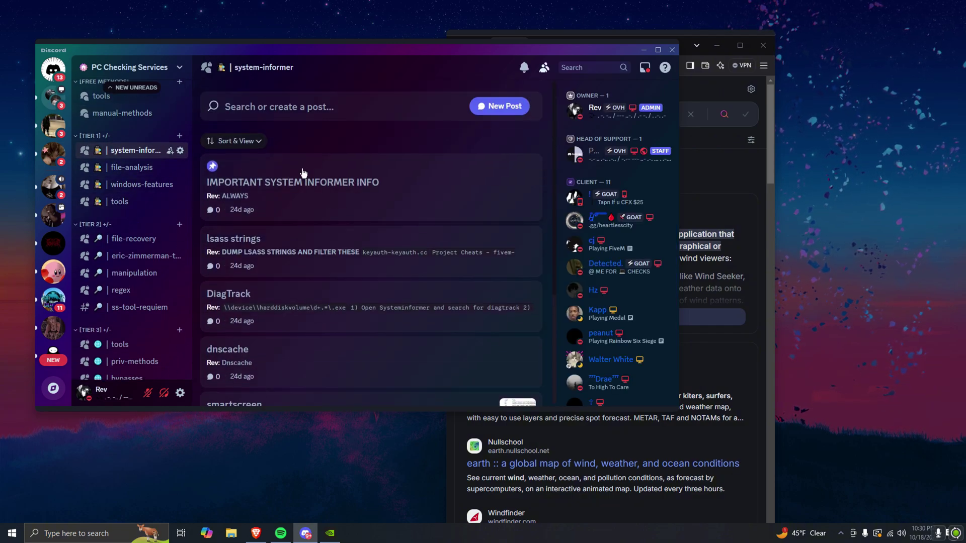
click(723, 44)
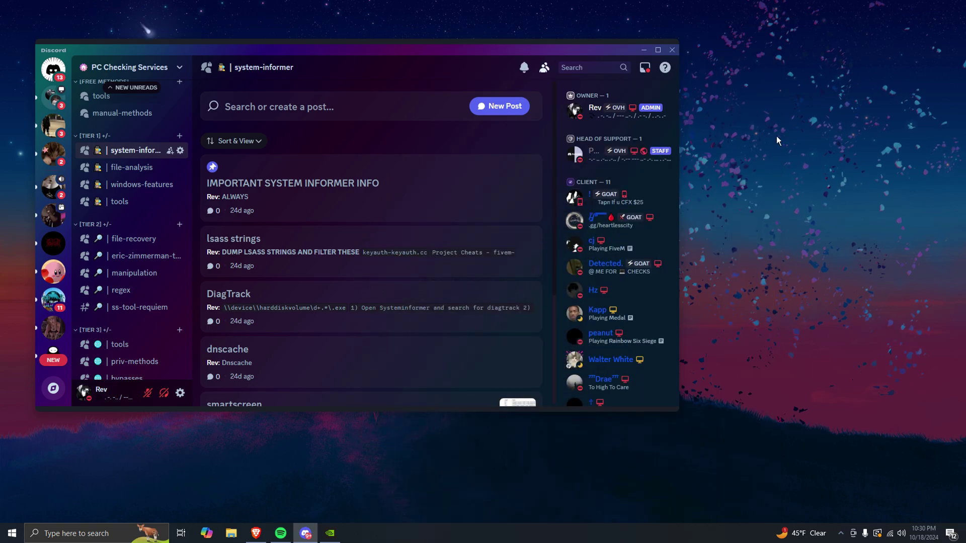
scroll(330, 186, down, 1)
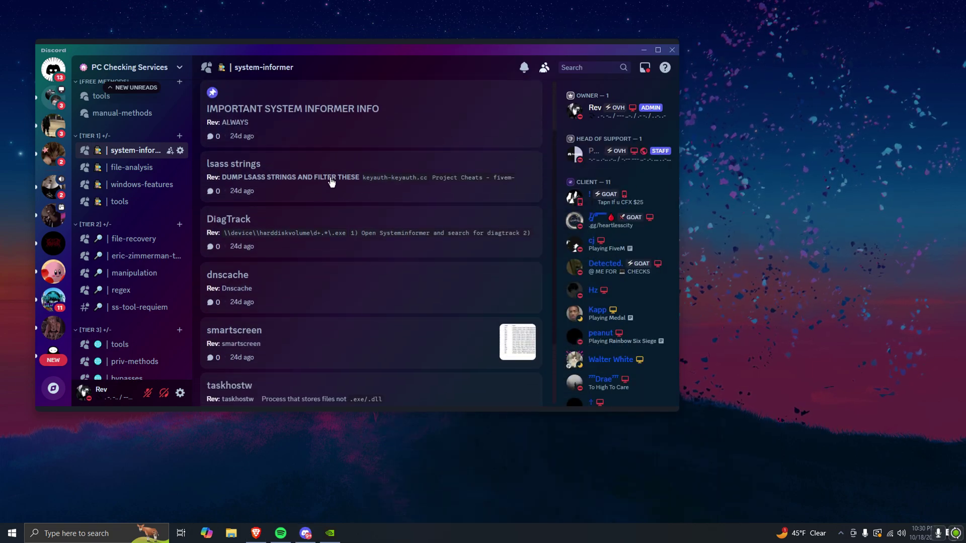
Step: Open the lsass strings post and examine the list of cheat-related strings to filter for
click(334, 212)
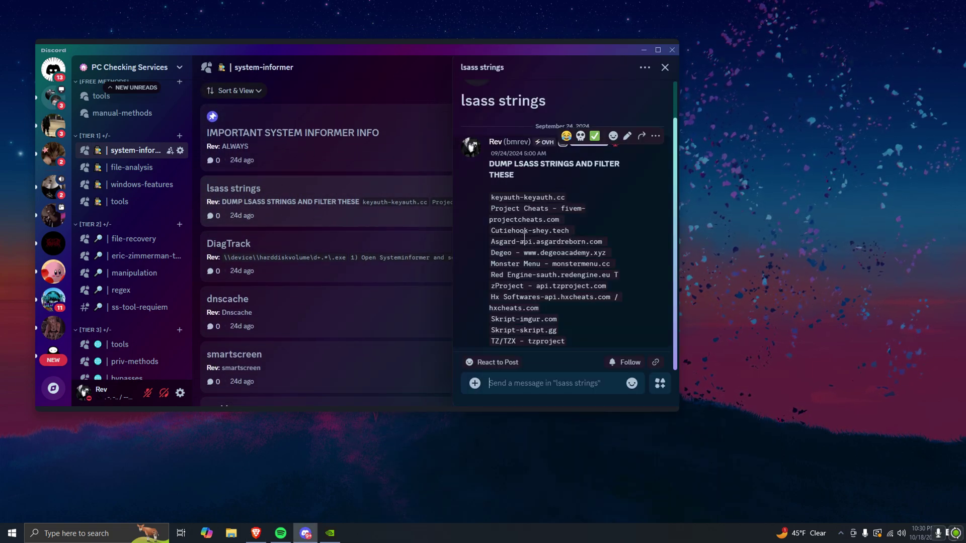
drag(492, 197, 534, 332)
click(533, 332)
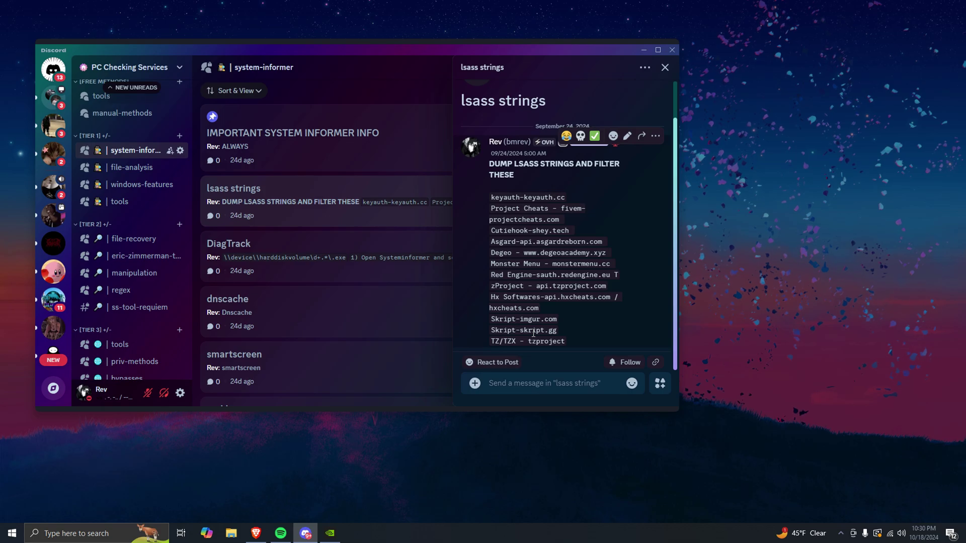
key(super)
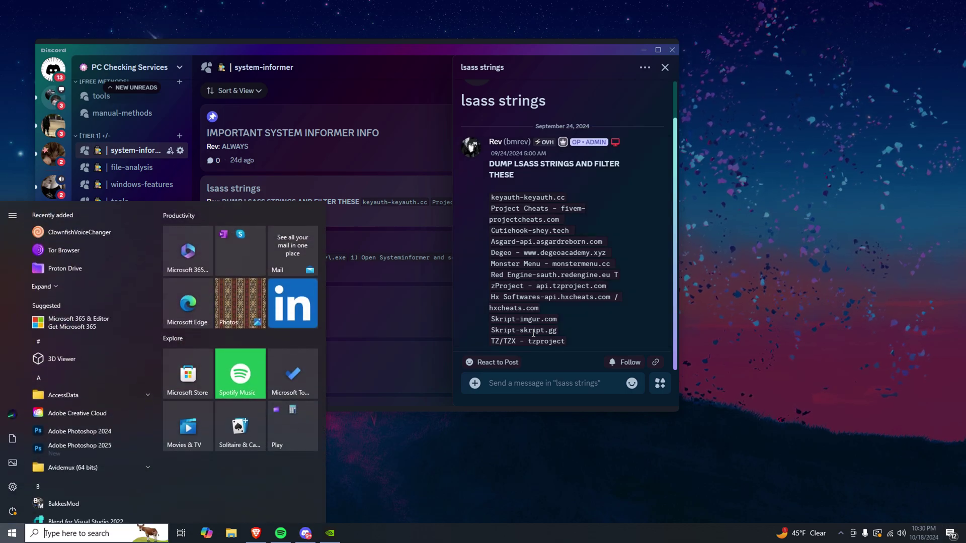
click(317, 228)
Step: Open the IMPORTANT SYSTEM INFORMER INFO post and follow its link to the System Informer canary build page
scroll(317, 202, up, 2)
click(292, 184)
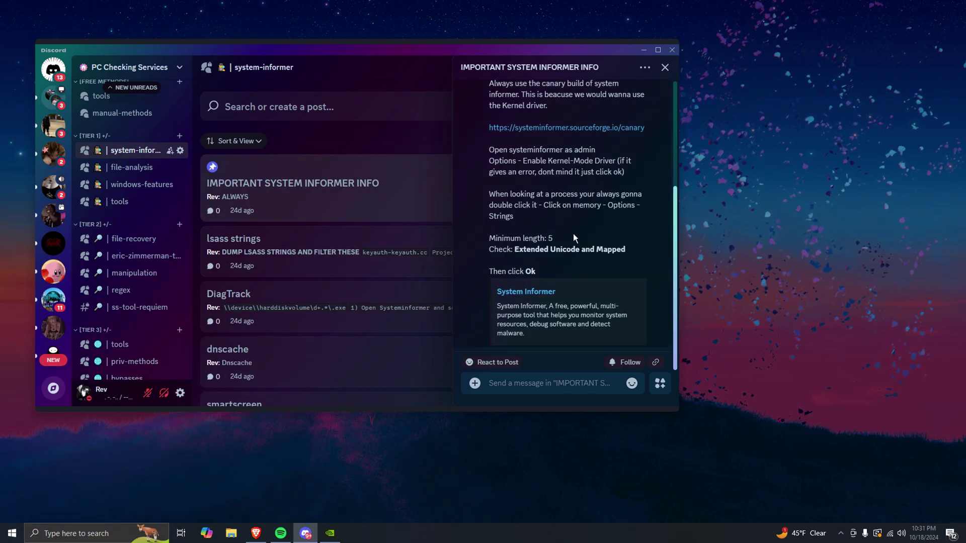
scroll(573, 233, up, 2)
click(558, 229)
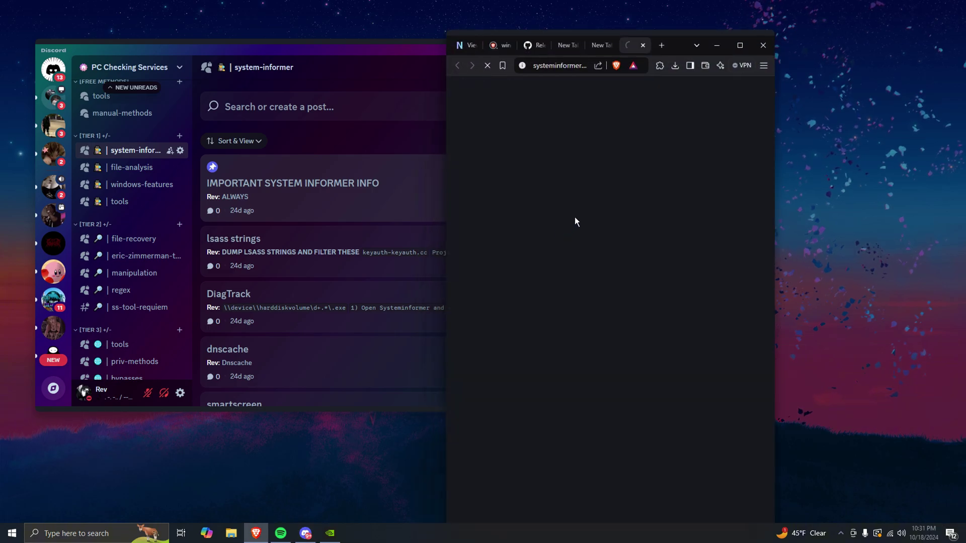
Step: Download the System Informer canary installer, systeminformer-3.1.24290-canary-setup.exe, to the Downloads folder
scroll(635, 271, down, 2)
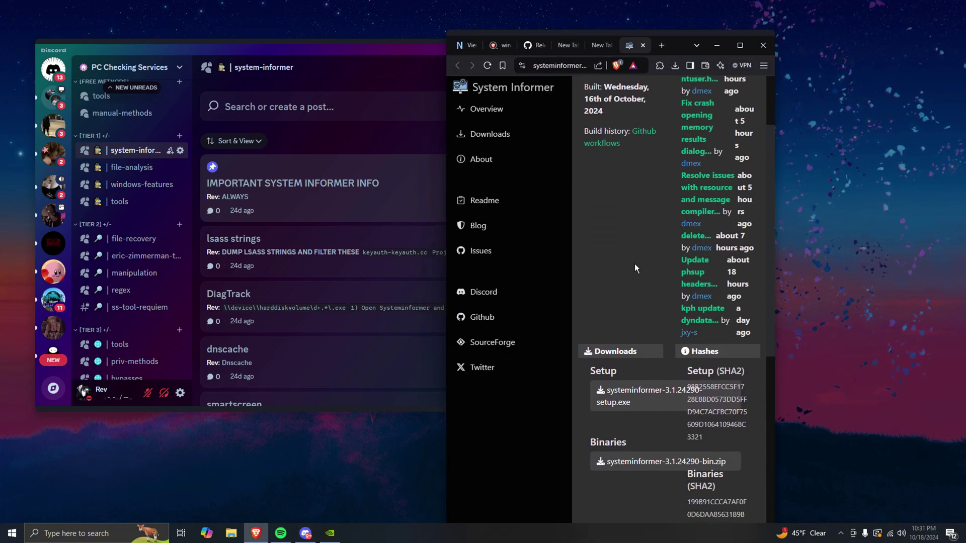
click(647, 395)
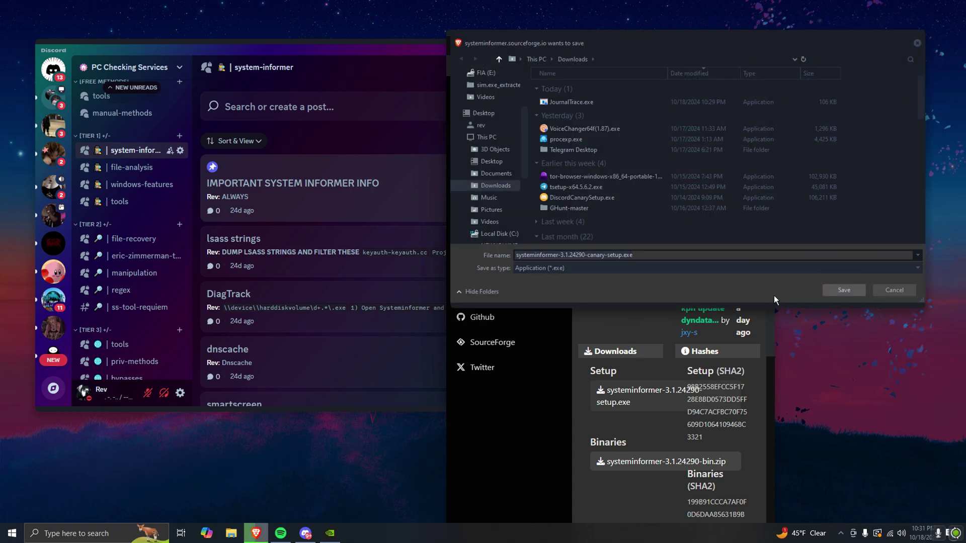
click(832, 289)
click(675, 66)
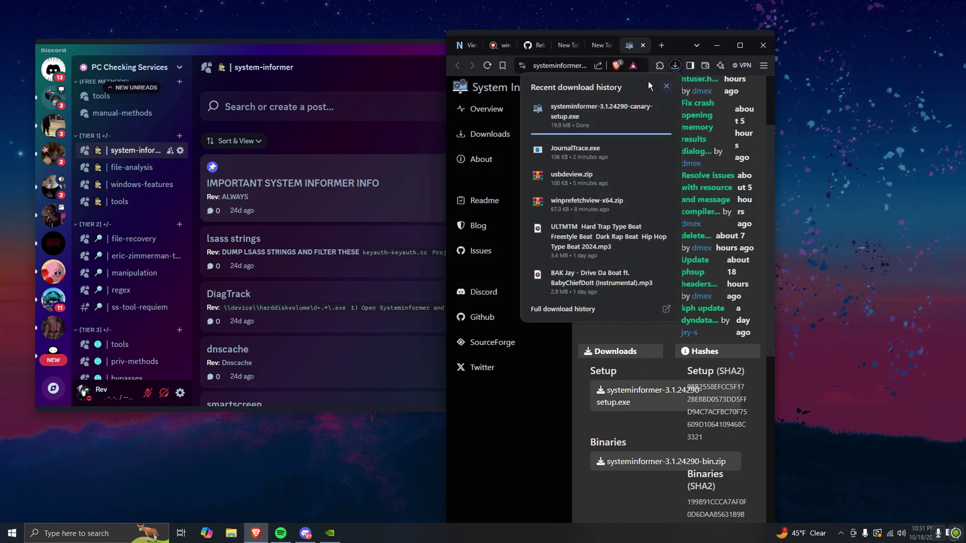
Step: Run the downloaded installer, install System Informer in C:\Program Files\SystemInformer\, and start the program when setup exits
click(595, 116)
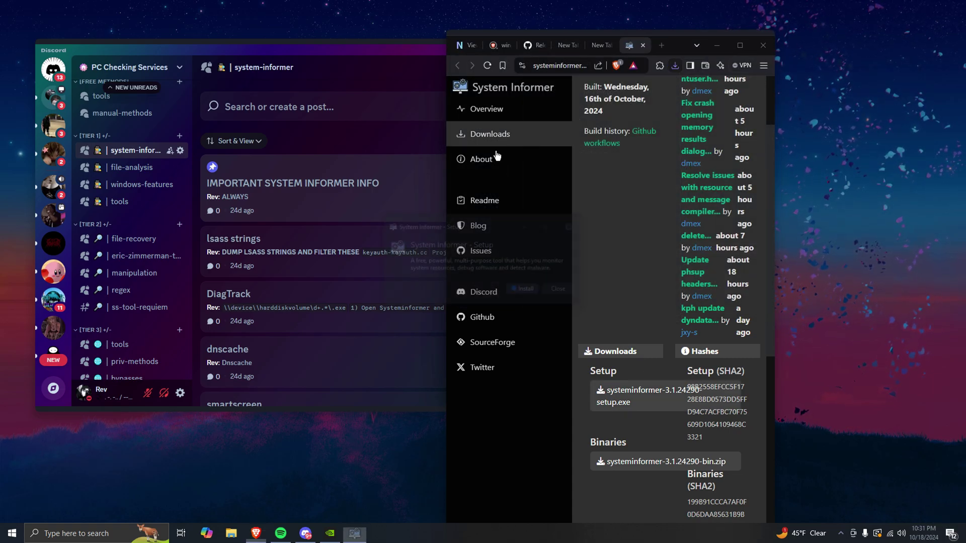
click(518, 289)
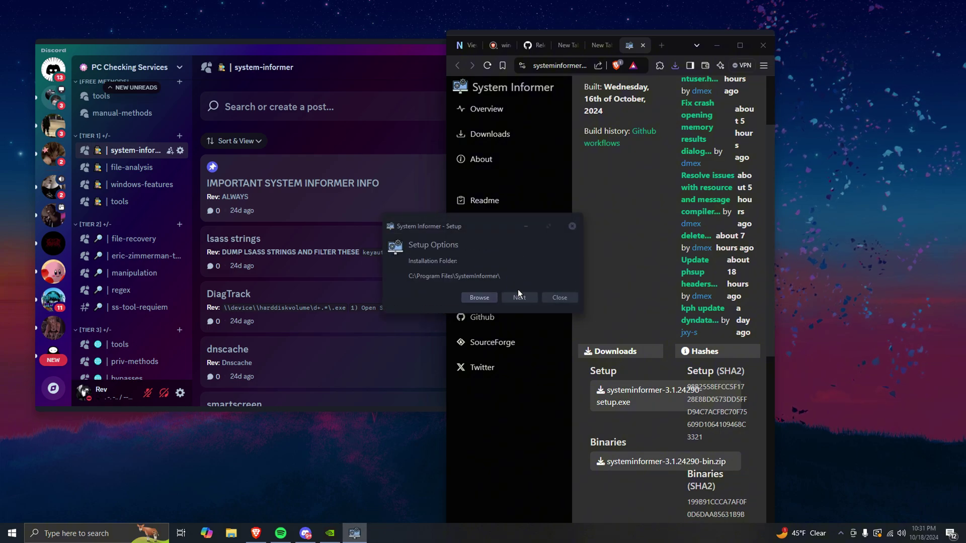
click(520, 307)
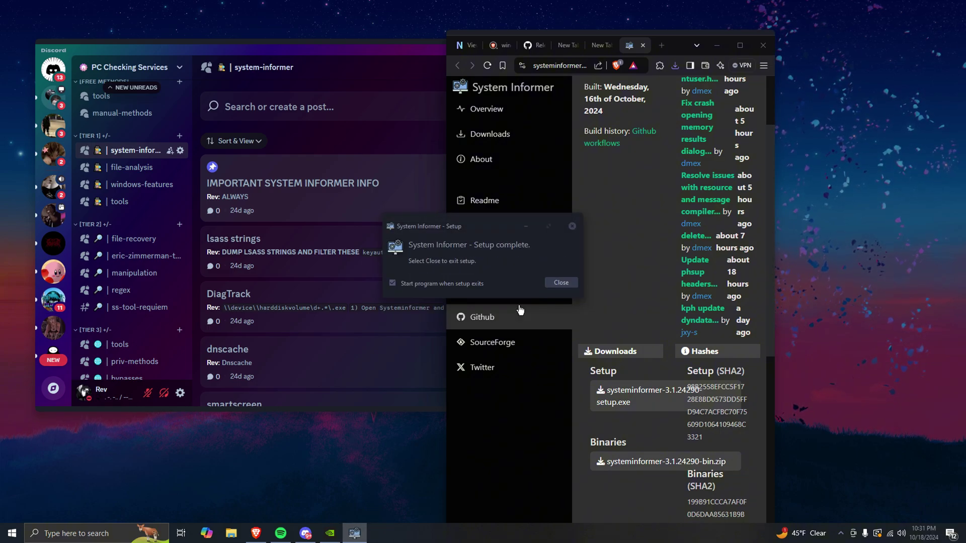
click(553, 285)
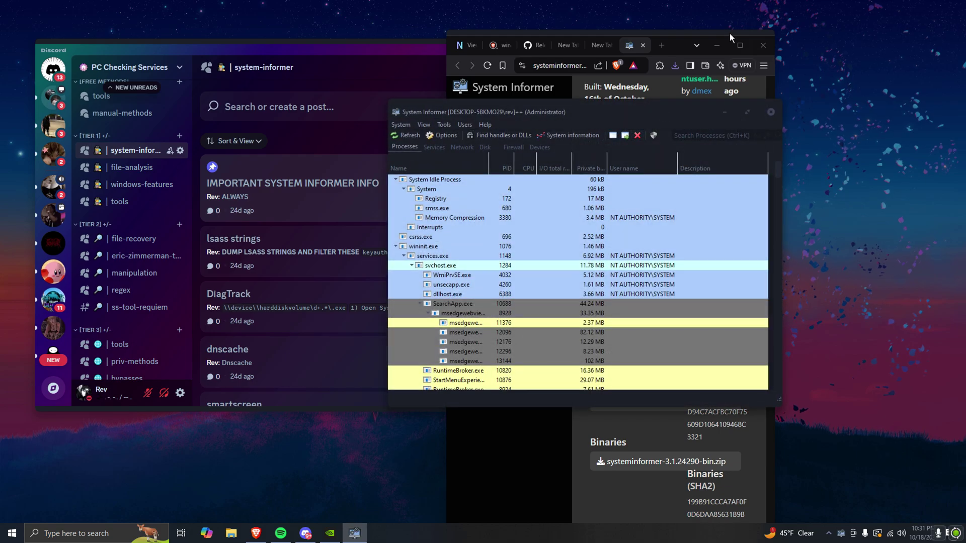
Step: Minimize the browser, enable the kernel-mode driver in System Informer's general options, and place its window beside Discord
click(717, 45)
drag(565, 115, 640, 110)
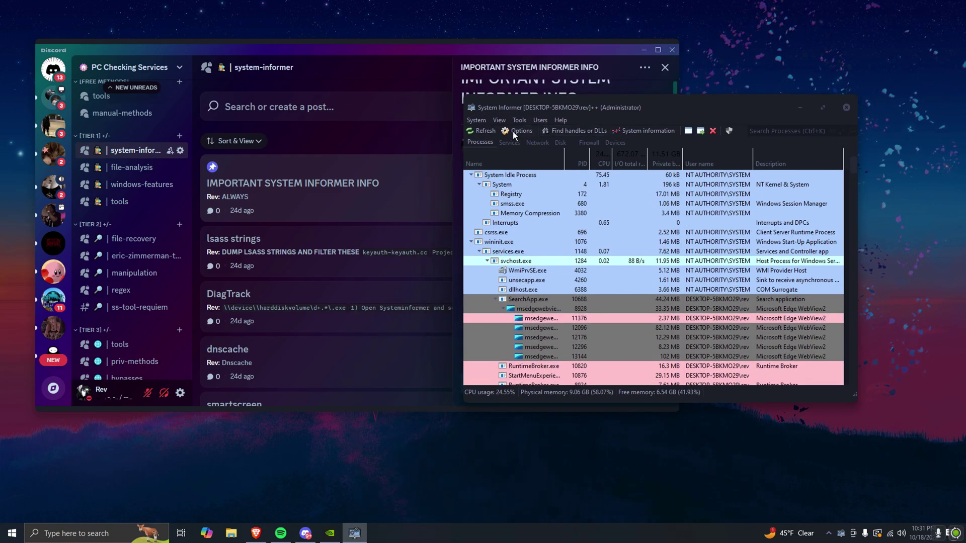
click(515, 131)
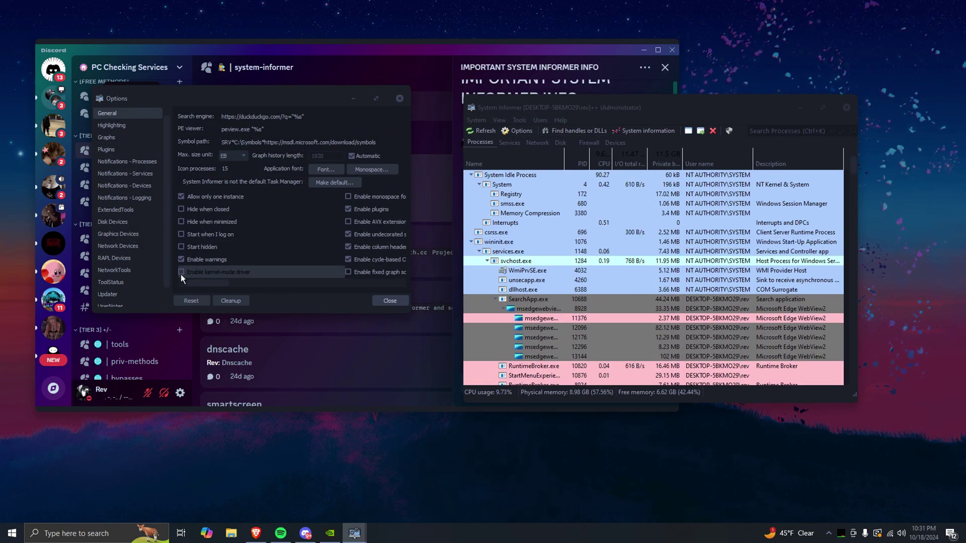
click(219, 273)
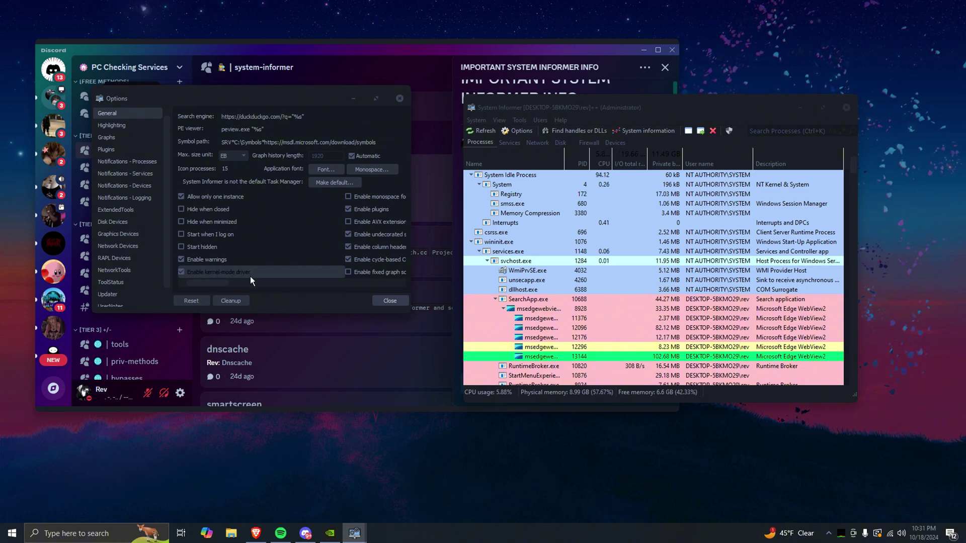
click(390, 301)
drag(654, 107, 766, 100)
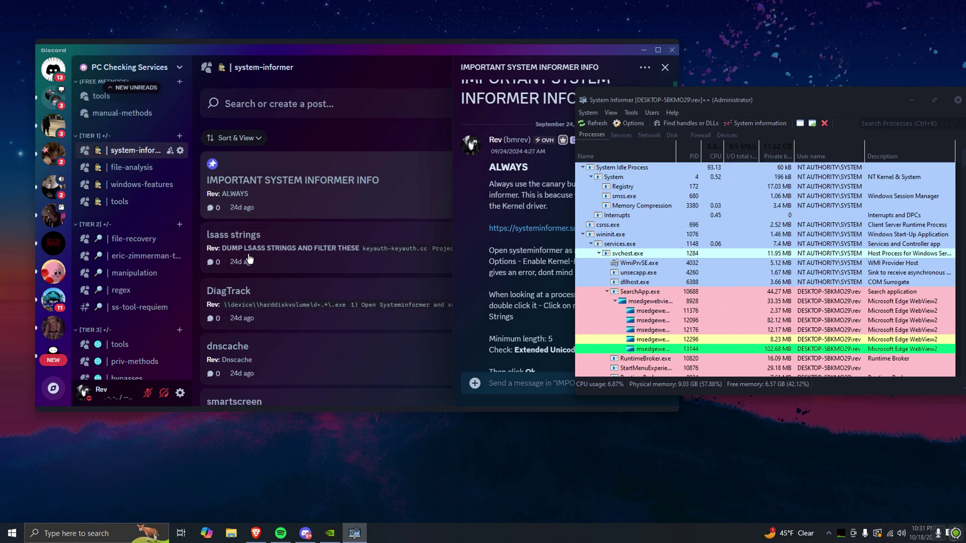
Step: Look over the lsass strings post, then open the DiagTrack post and copy its regex \\device\\harddiskvolume\d+.*\.exe
scroll(248, 258, down, 2)
click(242, 151)
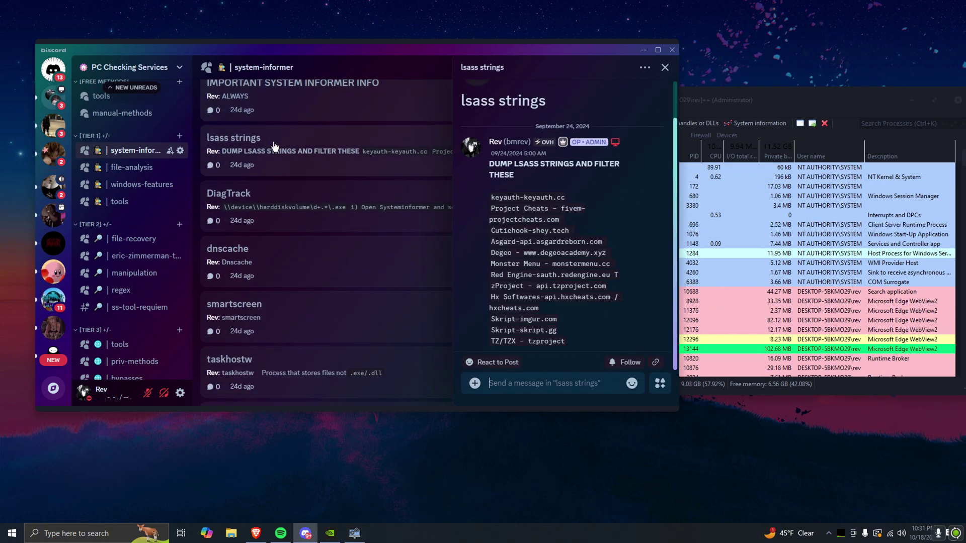
triple_click(476, 103)
click(463, 203)
click(441, 228)
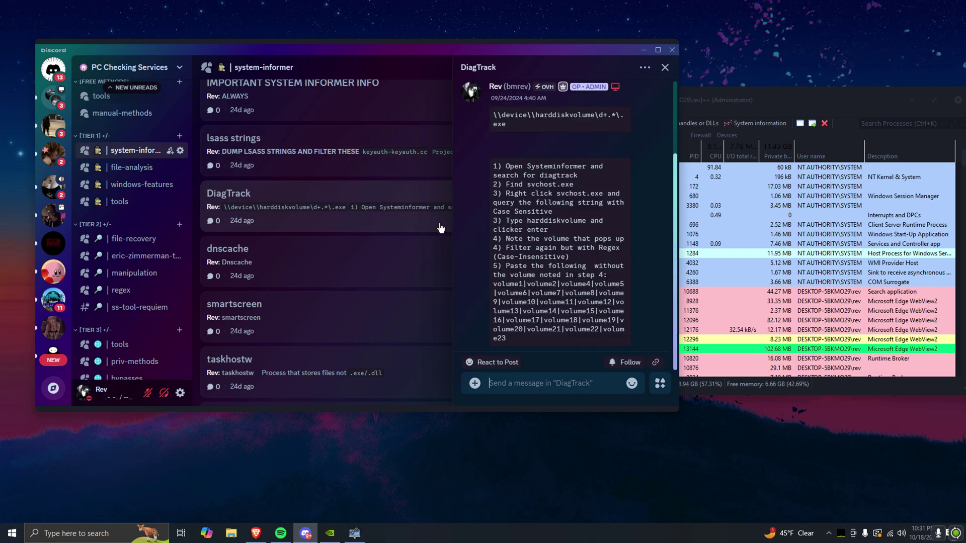
scroll(483, 187, up, 3)
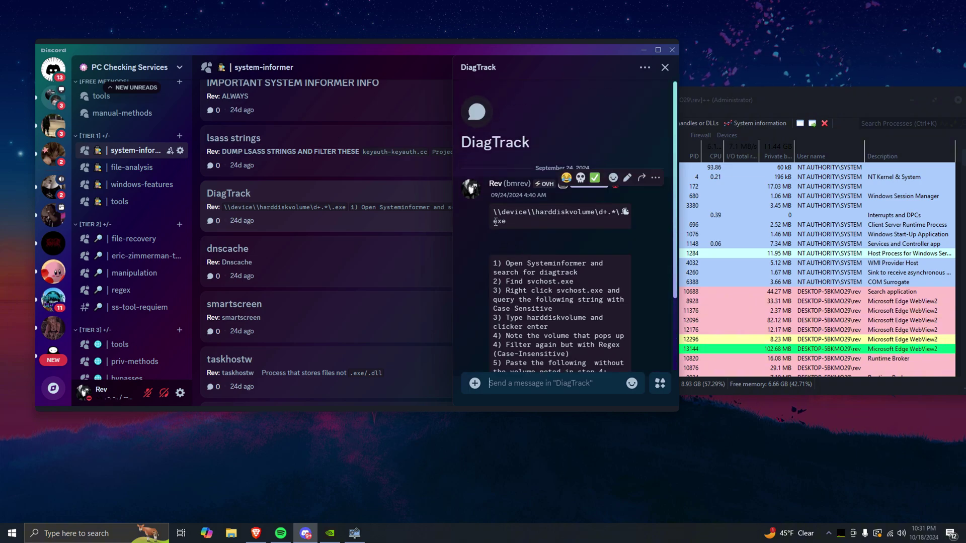
drag(509, 223, 490, 210)
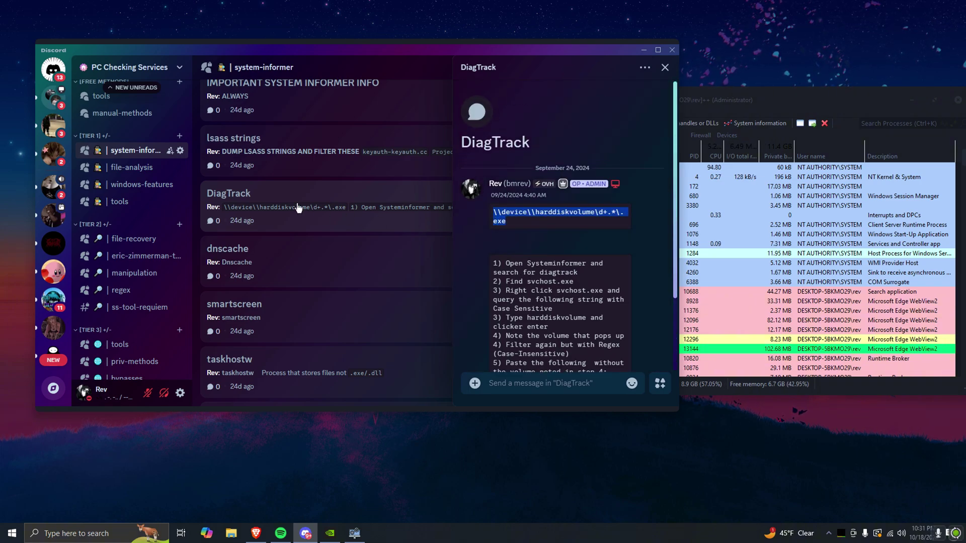
Step: Filter System Informer's process list for "diagtra" and open the properties of the matching svchost.exe
click(774, 99)
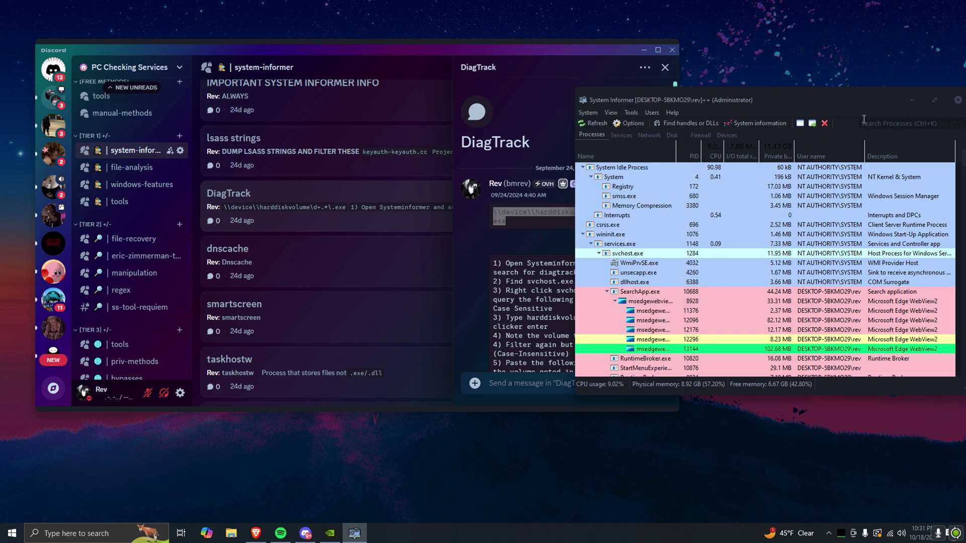
click(890, 122)
text(diag)
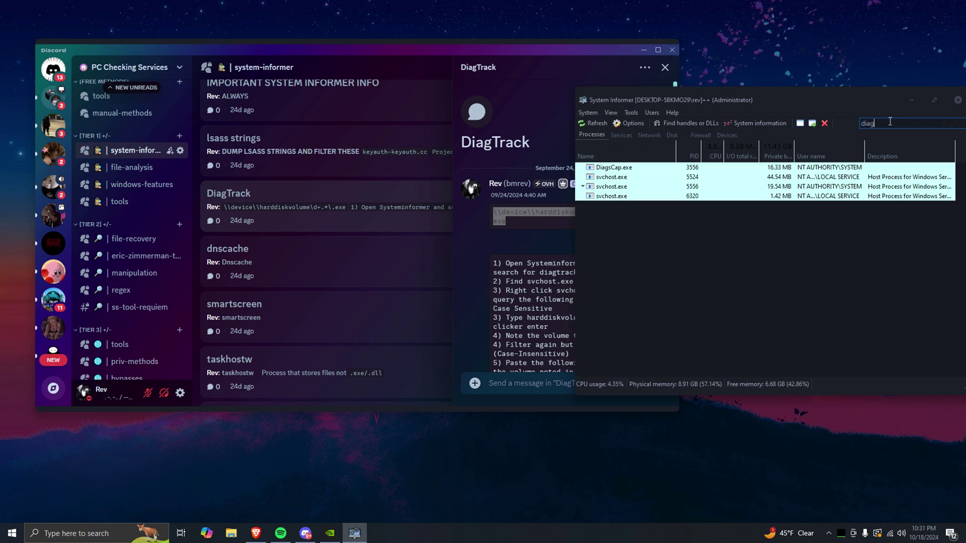
text(tra)
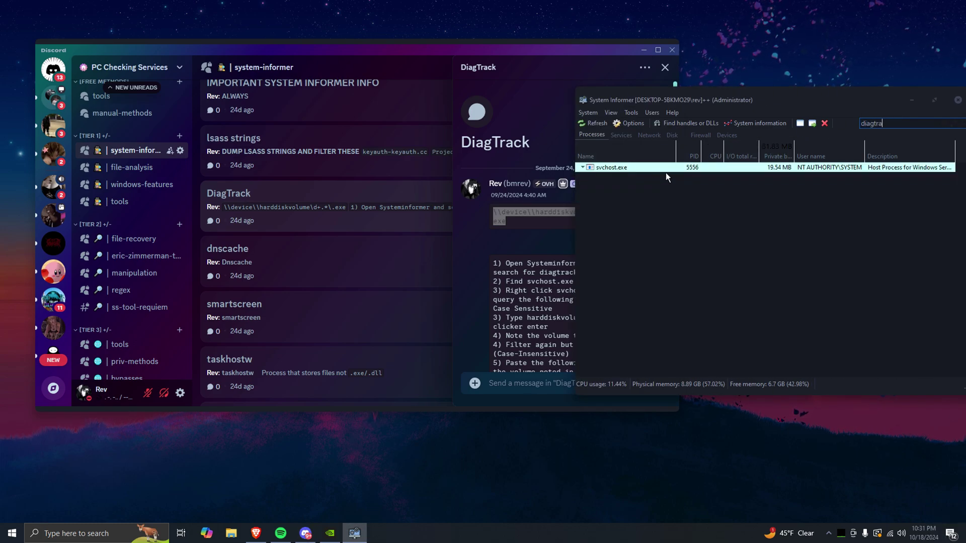
double_click(635, 170)
click(142, 168)
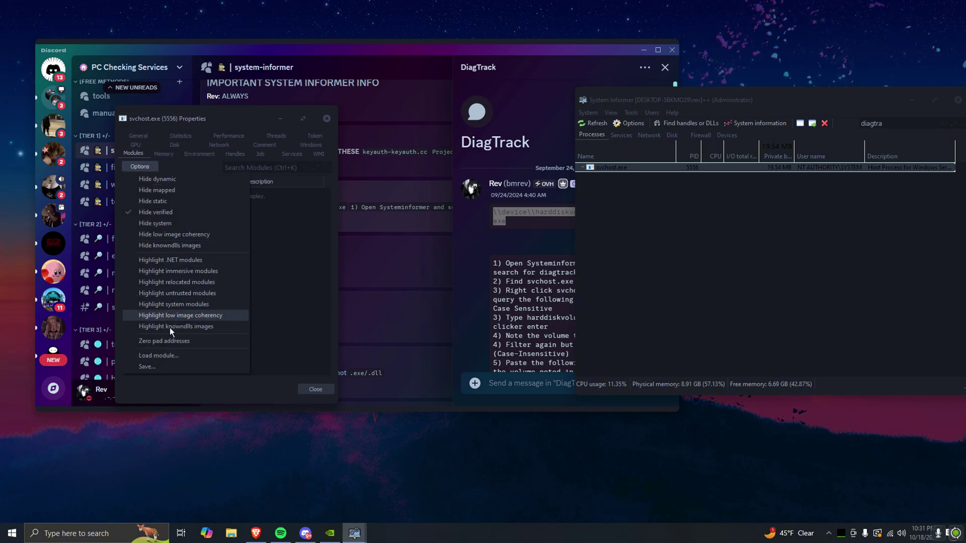
click(160, 344)
click(129, 166)
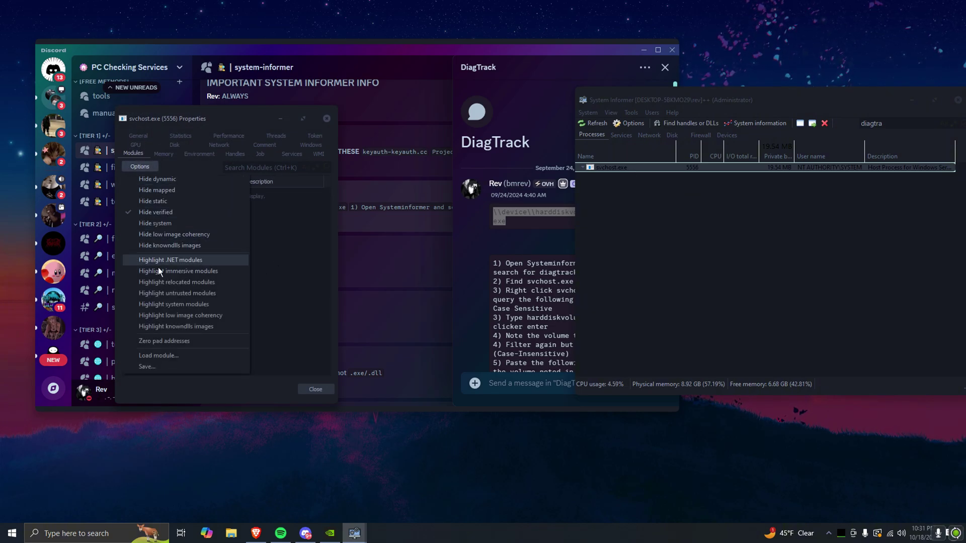
click(209, 214)
Step: Run a string search on the svchost.exe memory with minimum length 5, Detect Unicode and Extended Unicode, limited to private regions
click(162, 154)
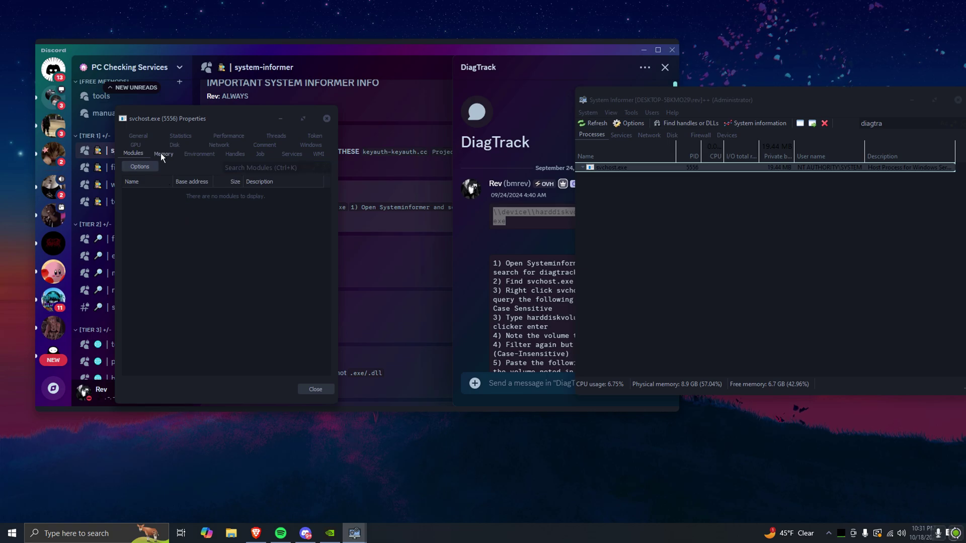
click(147, 167)
click(164, 310)
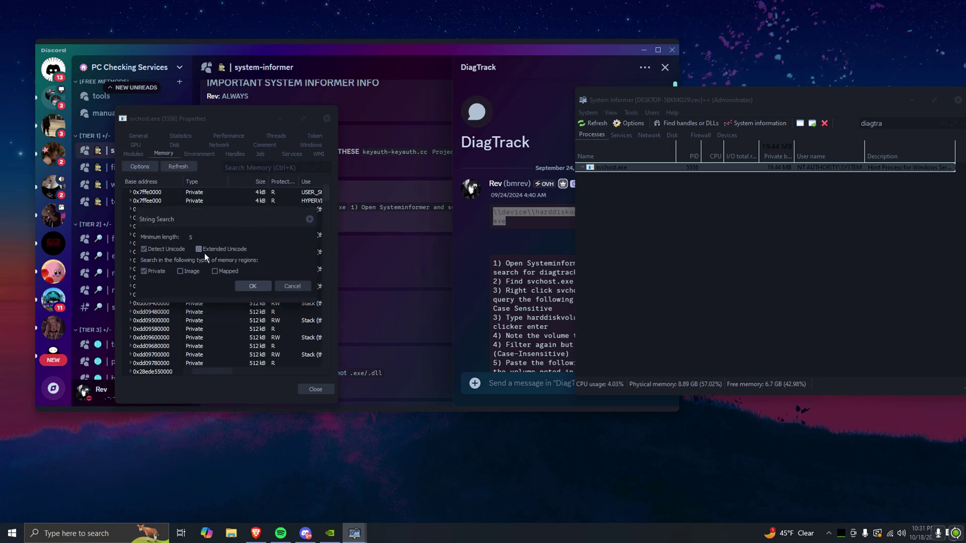
click(254, 286)
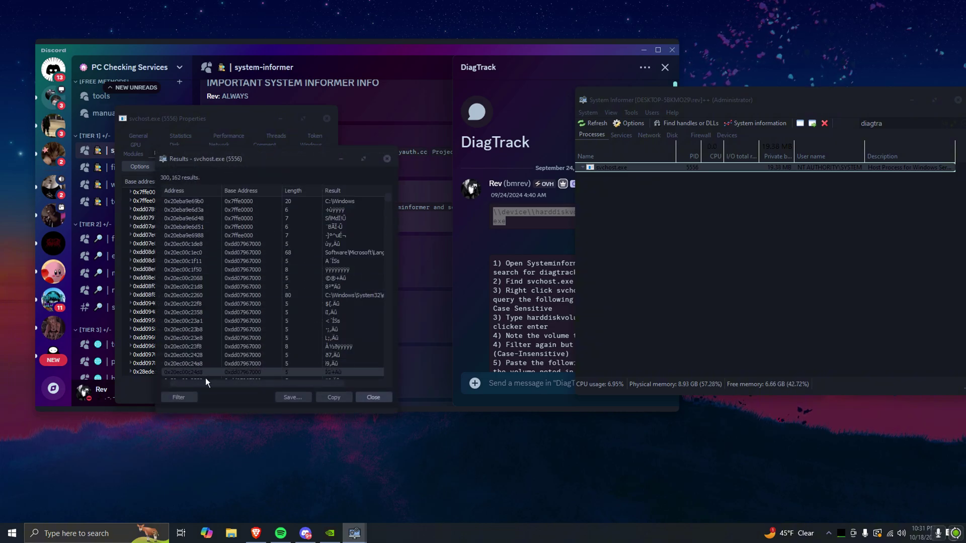
Step: Try to filter the string results with case-insensitive Contains for \\device\\harddiskvolume\d+.*\.exe and close the filtered list
click(179, 396)
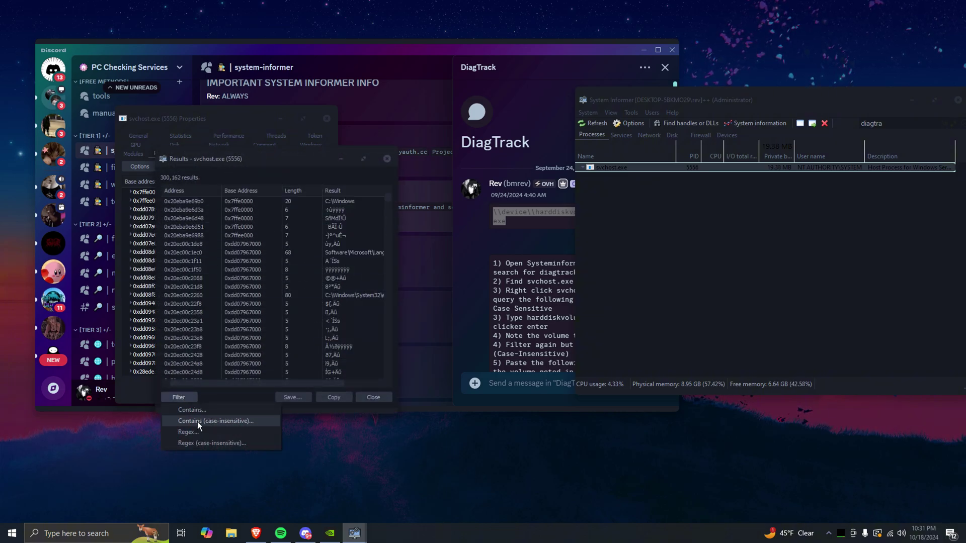
click(198, 422)
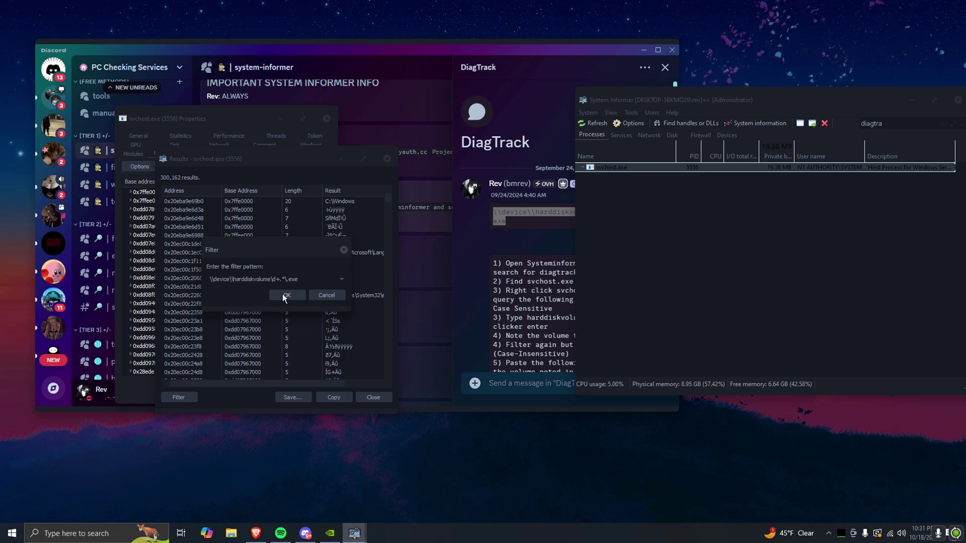
click(285, 296)
click(396, 169)
Step: Filter the svchost.exe string results by the case-insensitive regex \\device\\harddiskvolume\d+.*\.exe
click(180, 396)
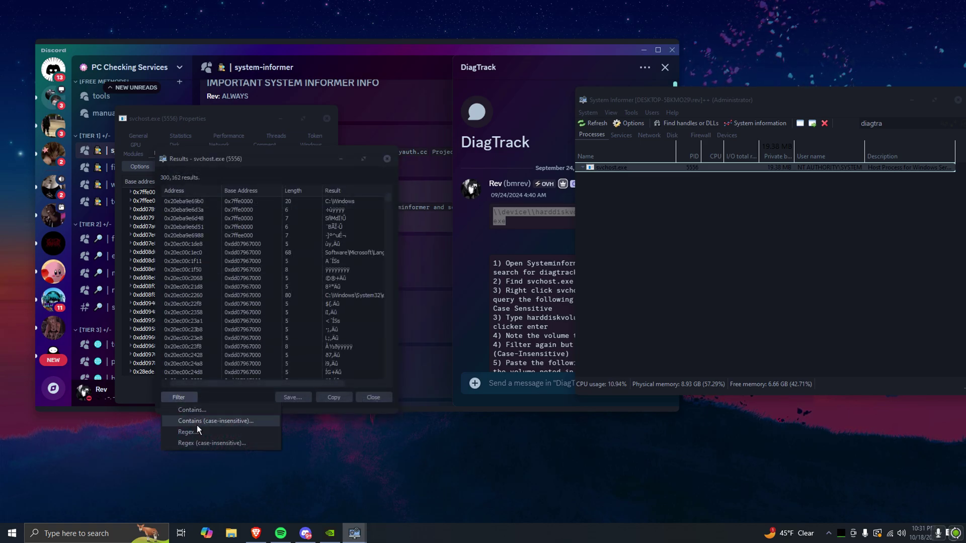
click(202, 443)
click(286, 296)
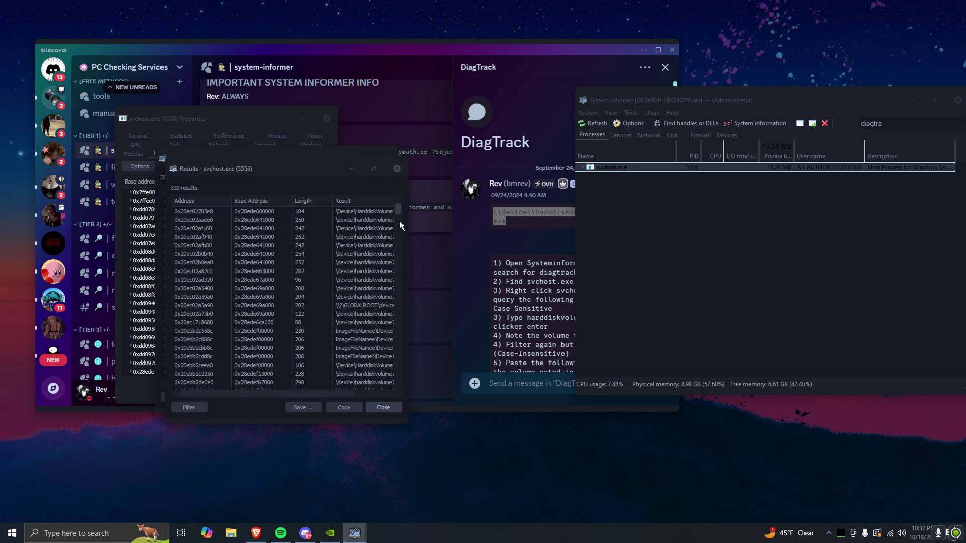
Step: Widen the filtered results window and its Result column, examine the listed executable paths, and close the window
drag(407, 221, 423, 222)
click(520, 222)
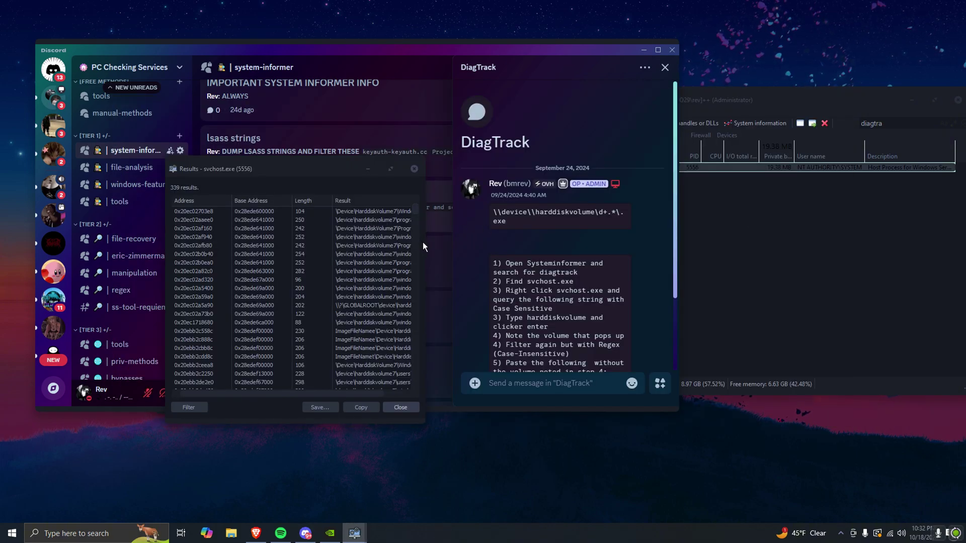
drag(424, 243, 854, 243)
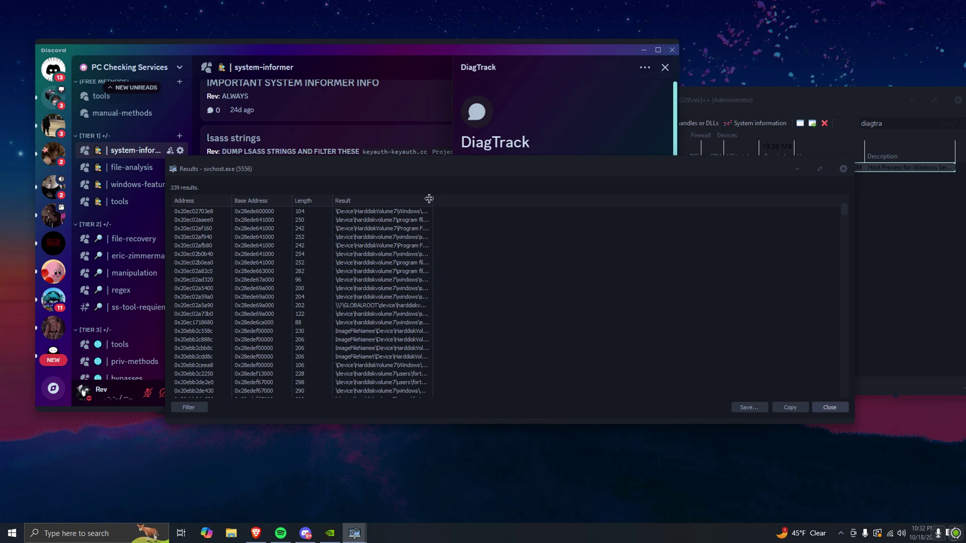
drag(429, 199, 788, 201)
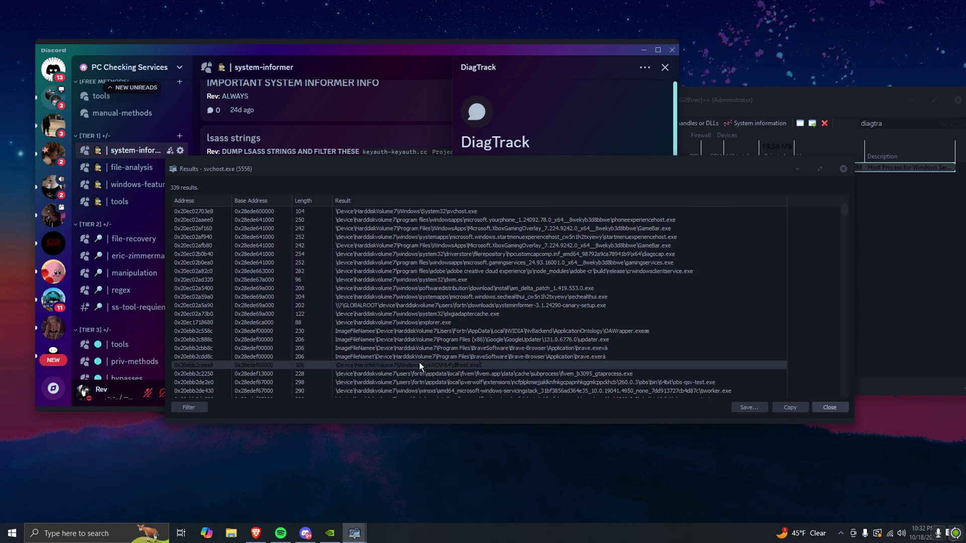
scroll(436, 288, down, 4)
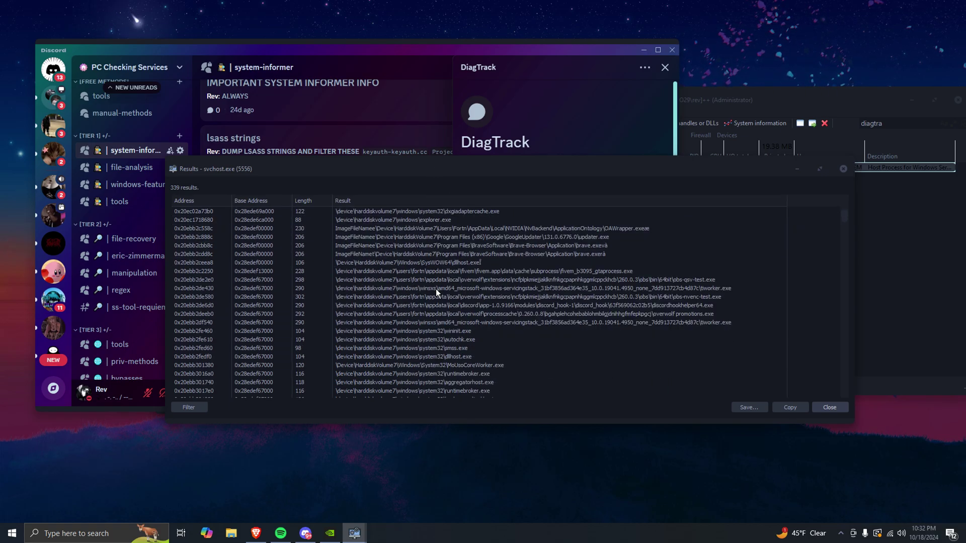
scroll(465, 340, down, 2)
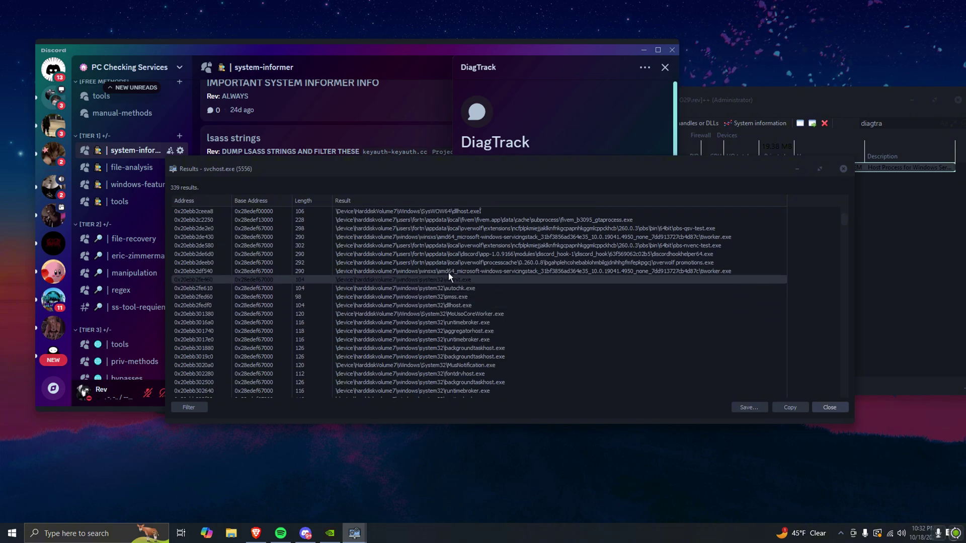
scroll(448, 273, down, 20)
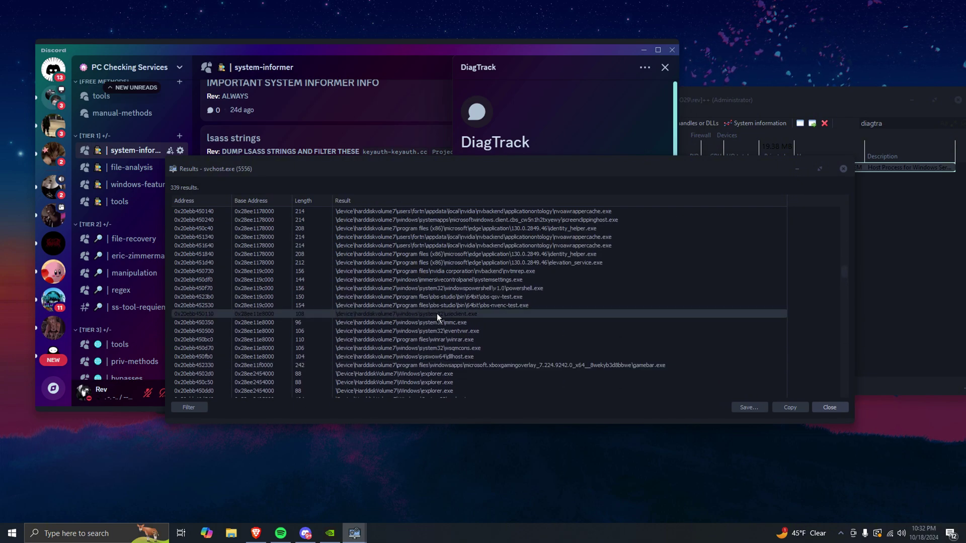
scroll(437, 313, up, 10)
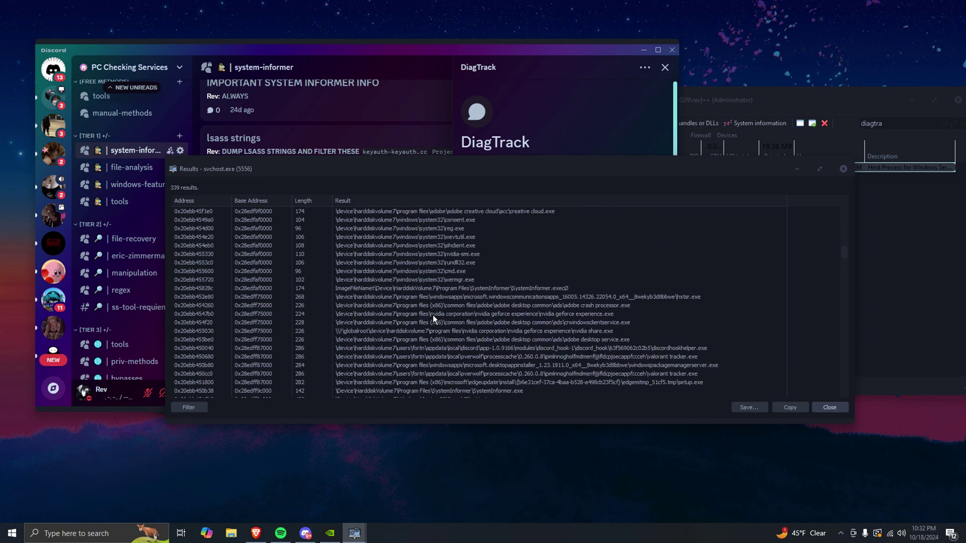
click(844, 169)
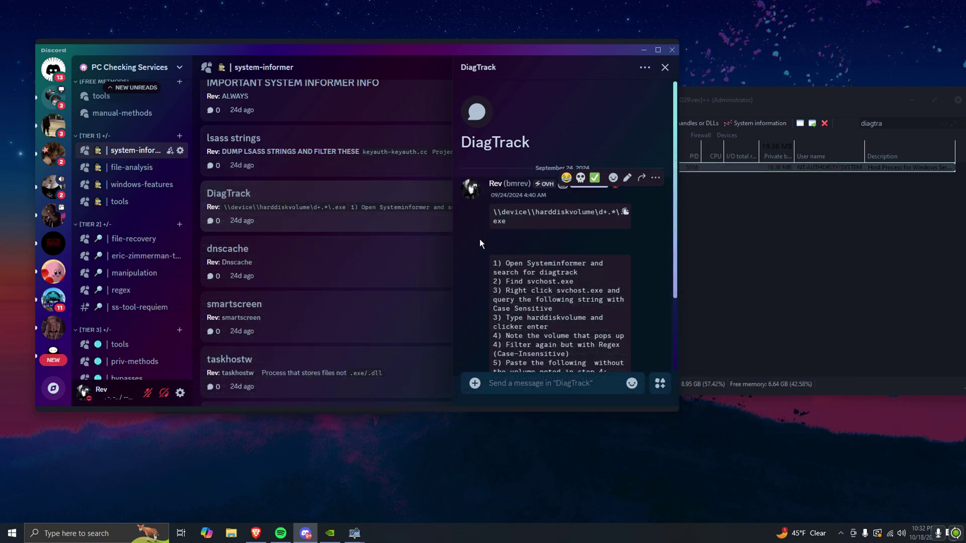
Step: Read the smartscreen post's steps in the system-informer channel and open the taskhostw post
scroll(274, 262, down, 2)
click(270, 252)
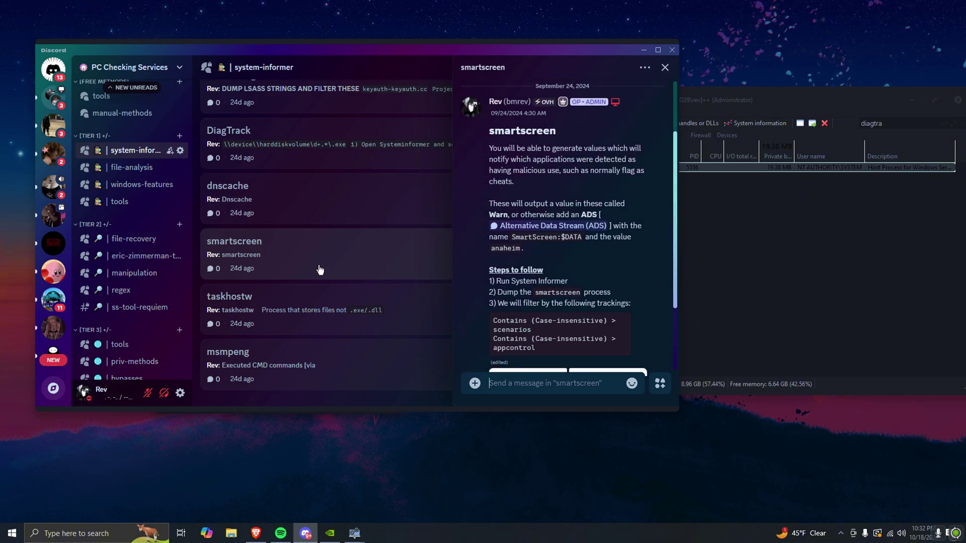
scroll(370, 286, up, 3)
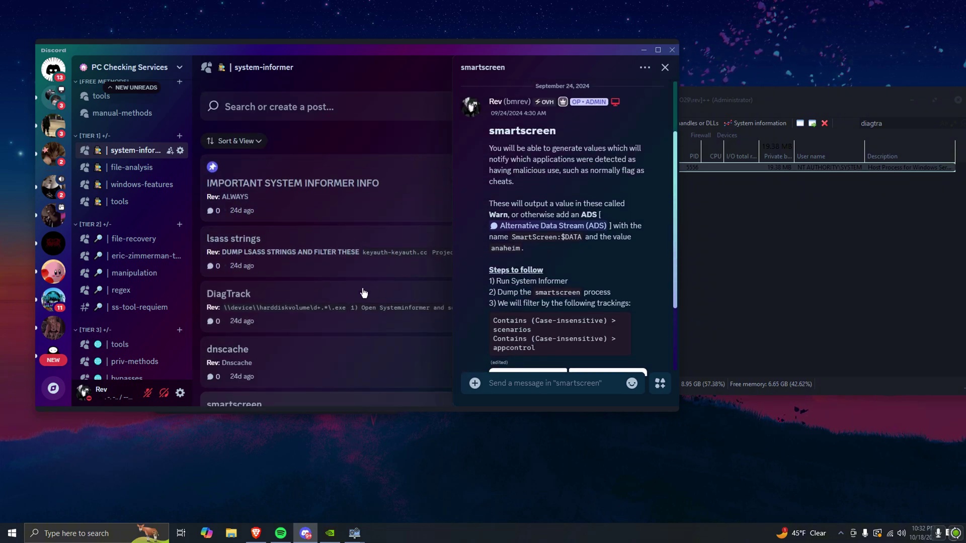
scroll(372, 295, down, 2)
scroll(405, 275, down, 1)
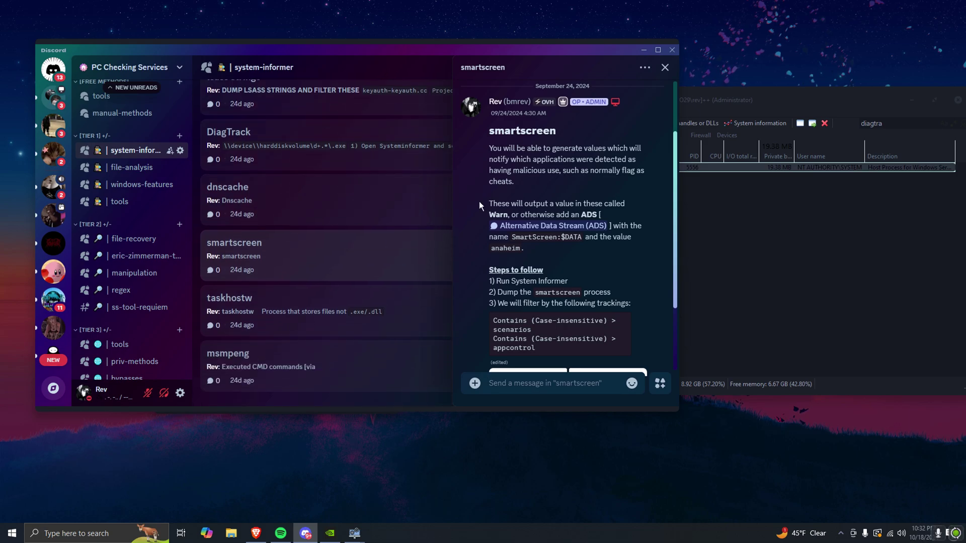
mouse_move(590, 160)
mouse_down()
mouse_move(638, 176)
mouse_move(569, 171)
mouse_move(597, 163)
mouse_up()
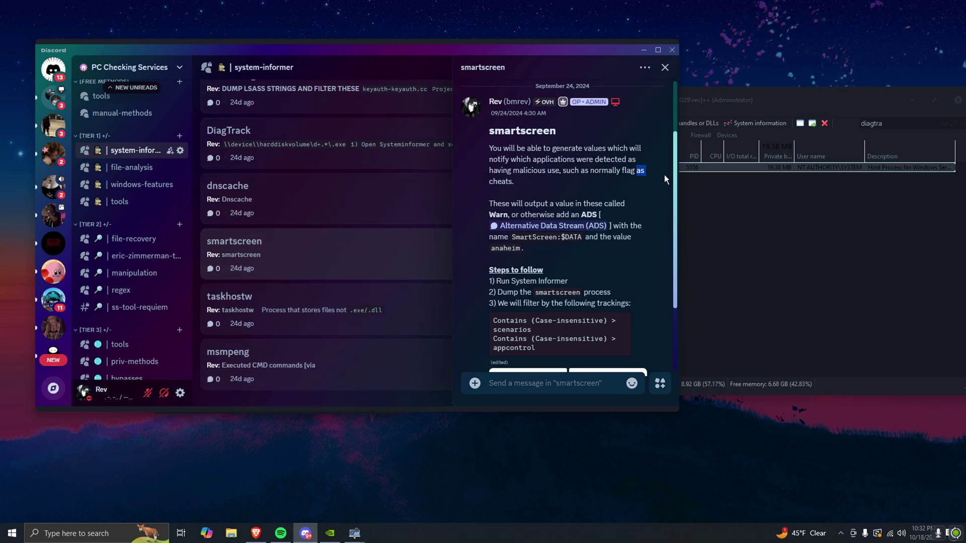
scroll(340, 230, up, 3)
scroll(473, 237, up, 1)
scroll(473, 237, up, 1)
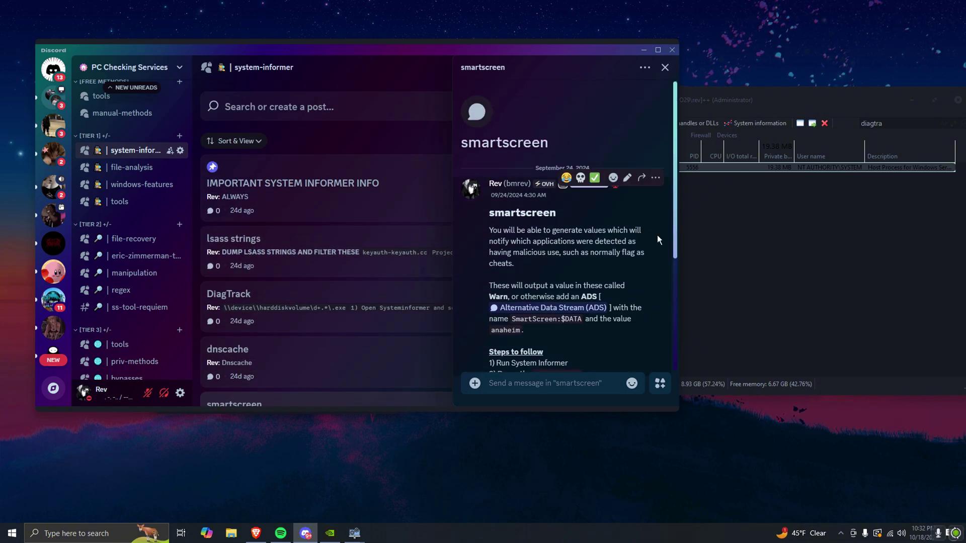
scroll(272, 254, down, 3)
click(263, 302)
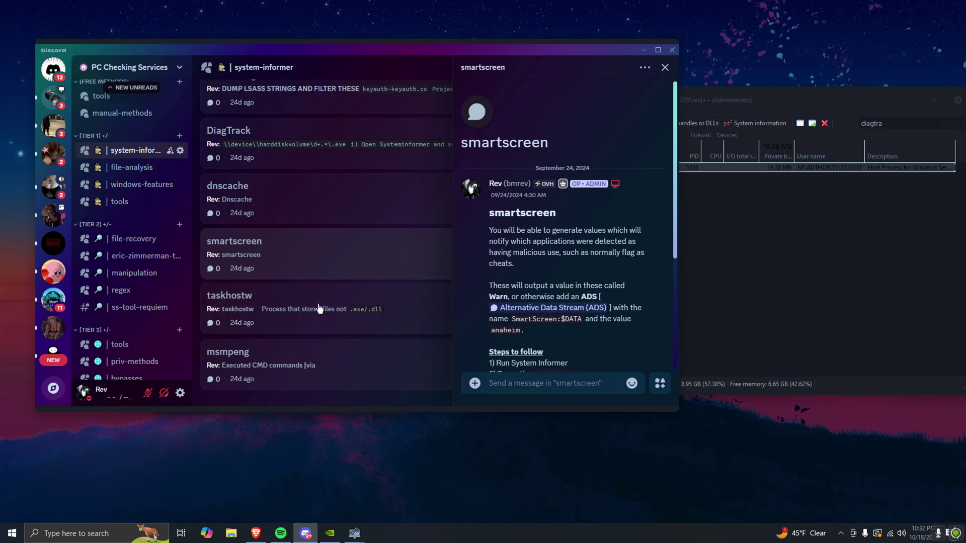
click(289, 308)
Step: Read the Virus & Threat Protection and Nvidia posts in the windows-features channel
scroll(157, 253, up, 3)
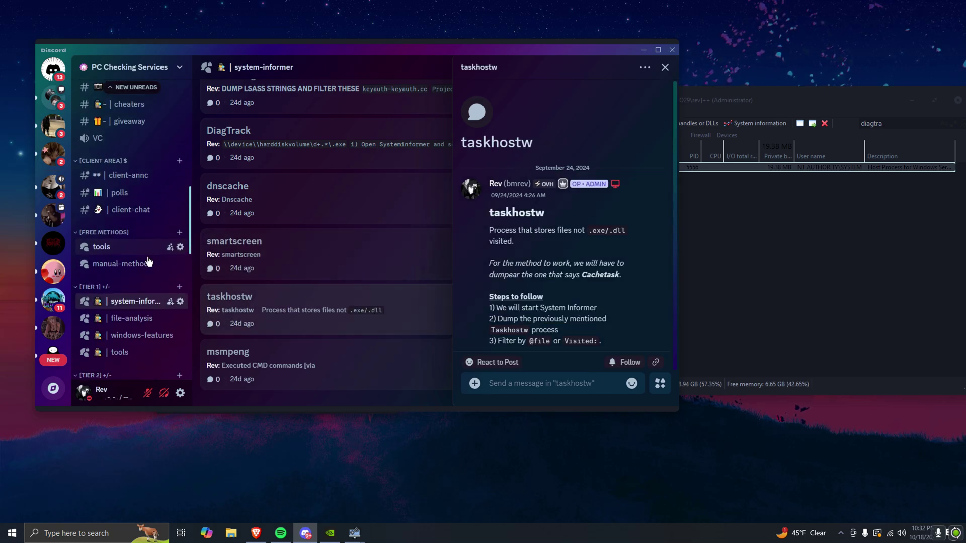
click(134, 284)
scroll(267, 221, down, 2)
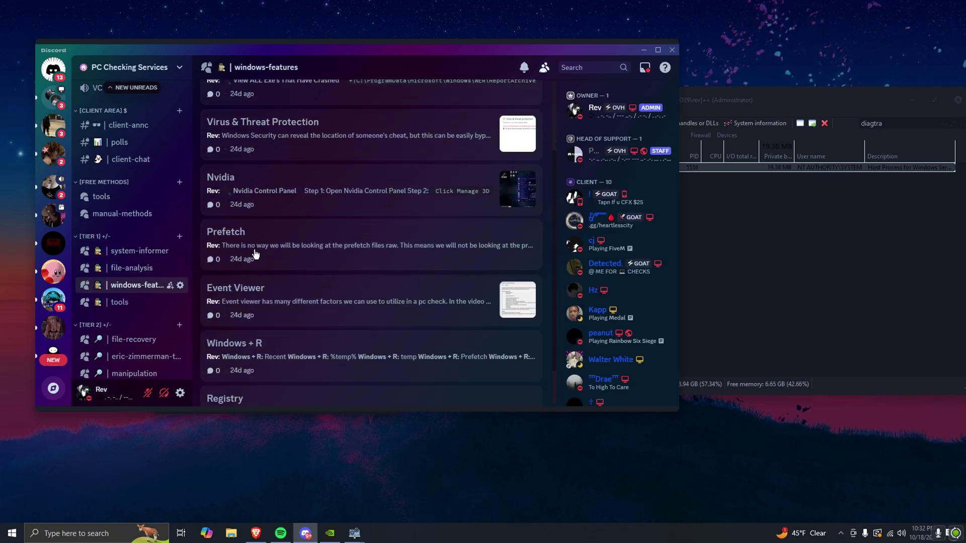
scroll(261, 242, up, 1)
click(278, 182)
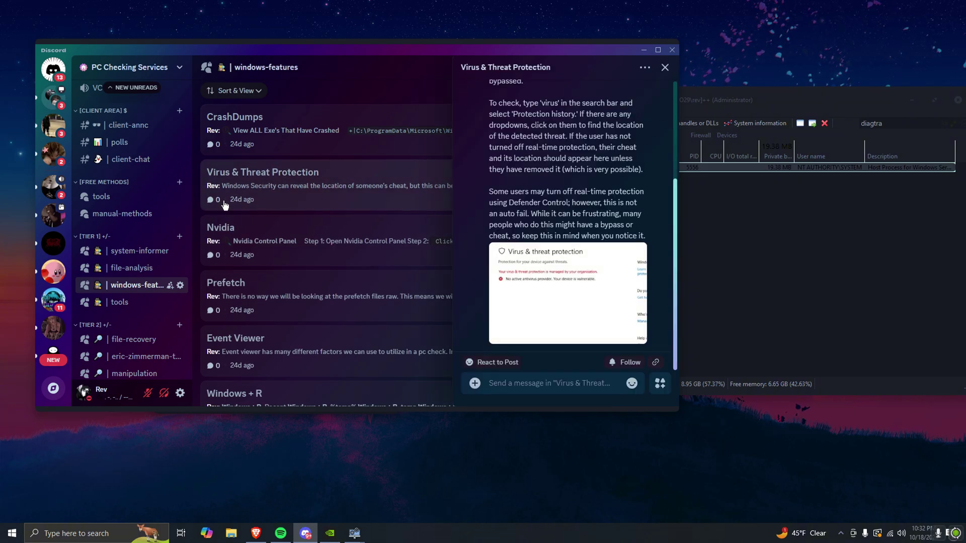
click(256, 228)
scroll(257, 242, down, 2)
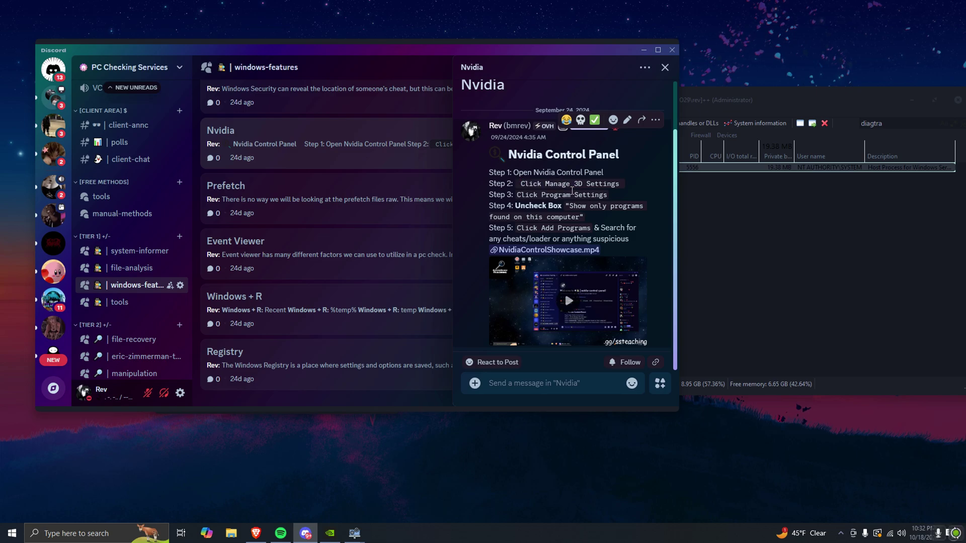
Step: Open NVIDIA Control Panel and move its window off the Nvidia post's instructions
right_click(366, 464)
click(398, 418)
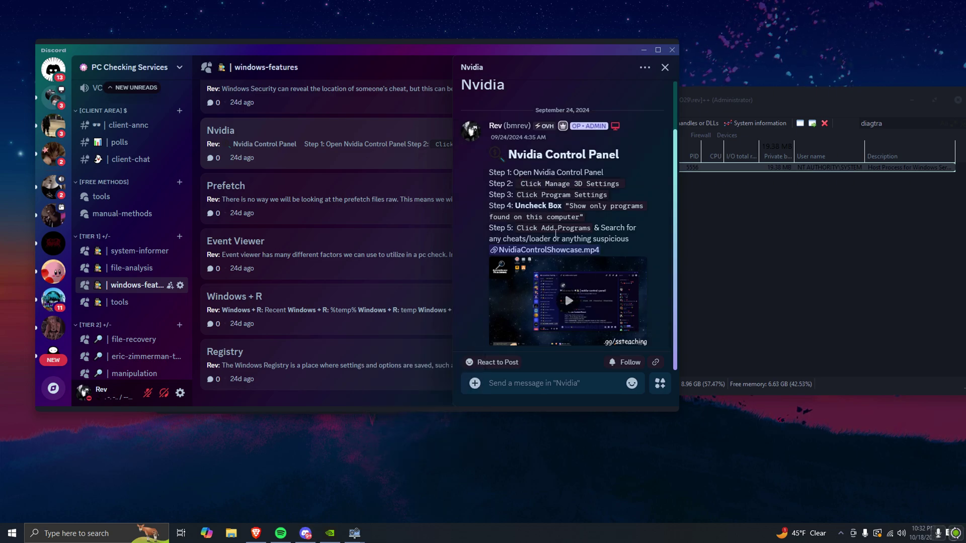
right_click(398, 453)
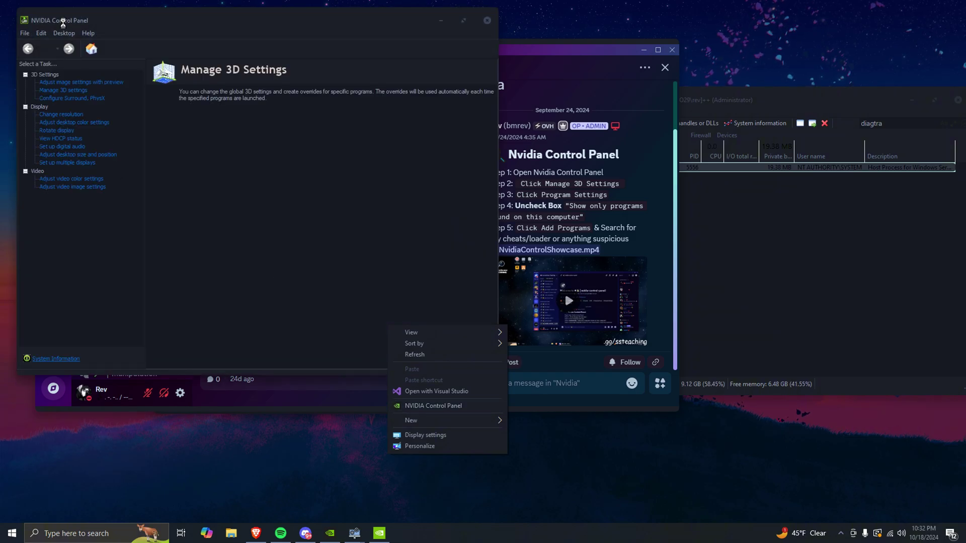
drag(244, 49, 397, 111)
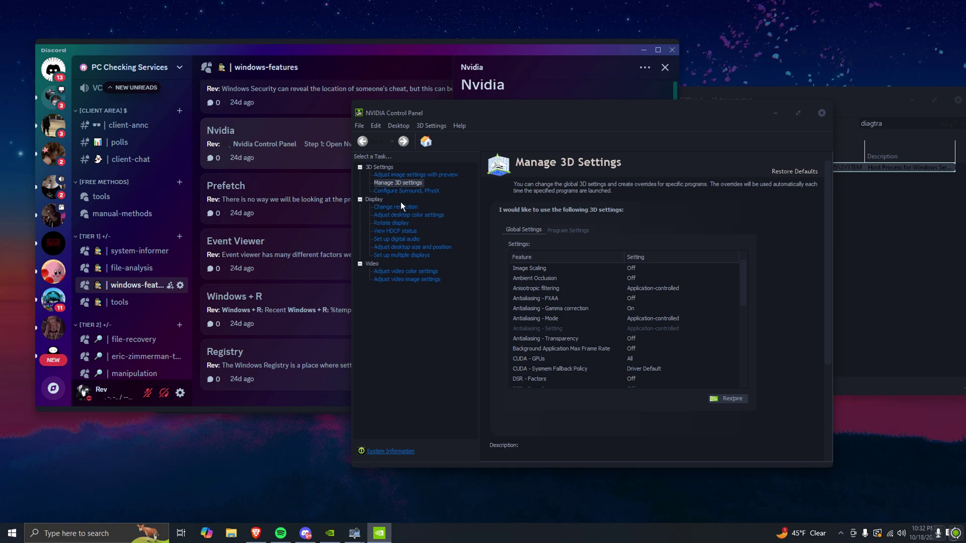
drag(392, 107, 665, 194)
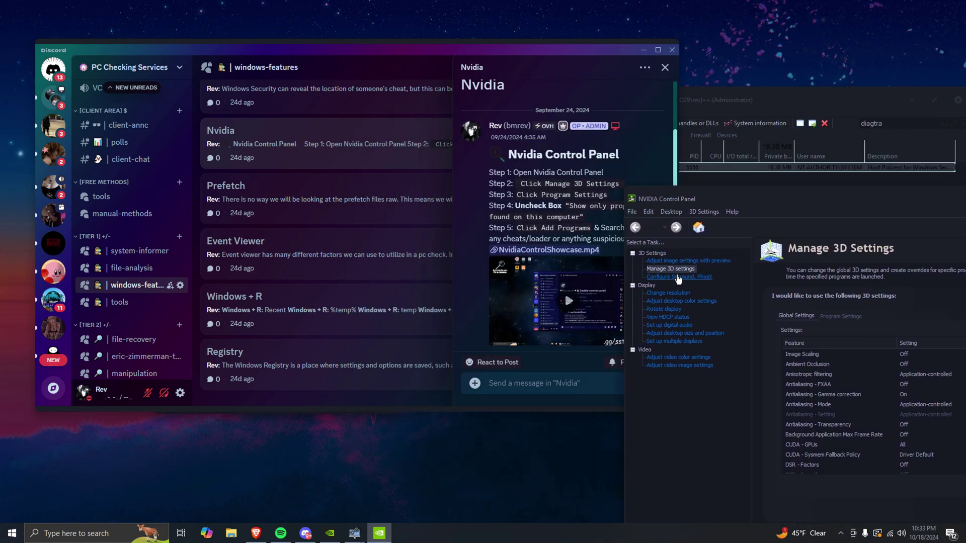
Step: Show the Program Settings of Manage 3D Settings in NVIDIA Control Panel and minimize the System Informer window
click(712, 179)
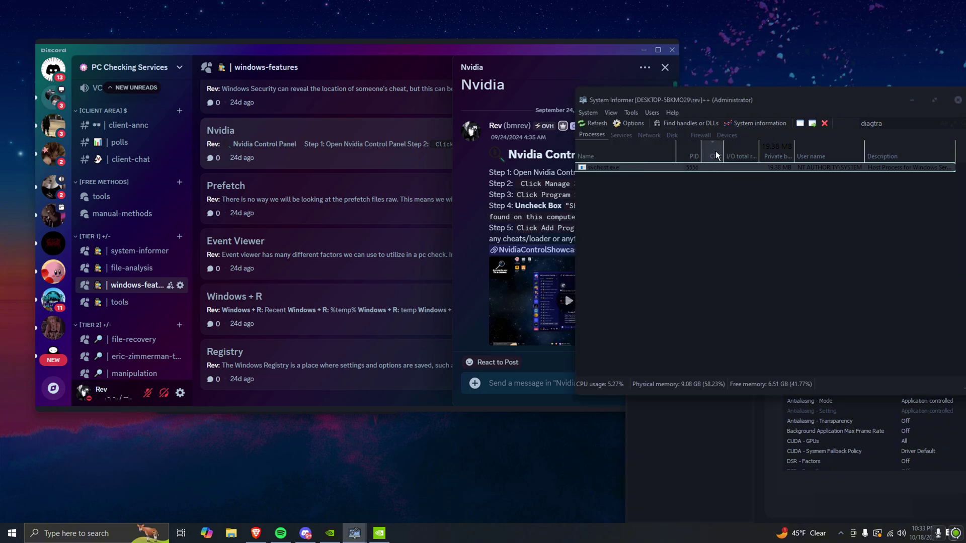
click(380, 533)
drag(713, 201, 457, 300)
click(740, 240)
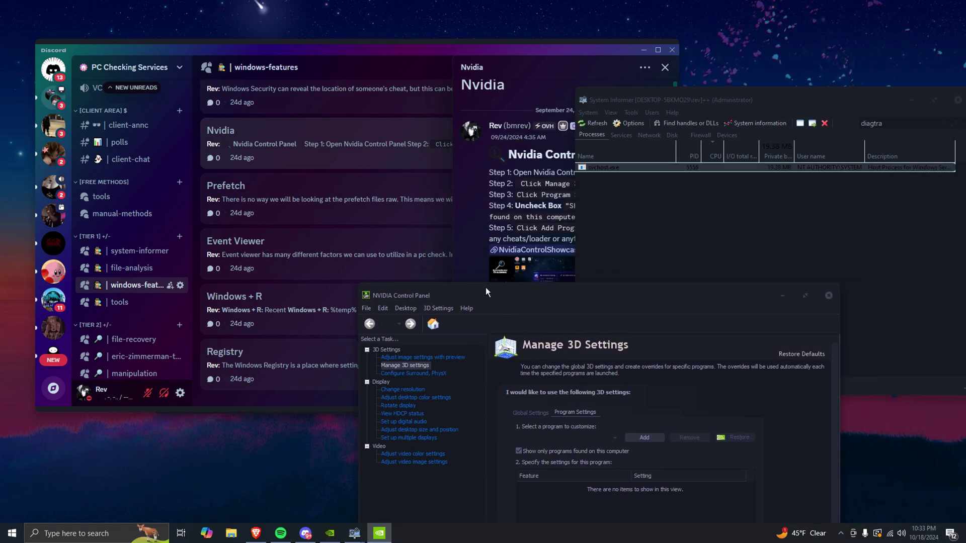
click(922, 99)
click(922, 98)
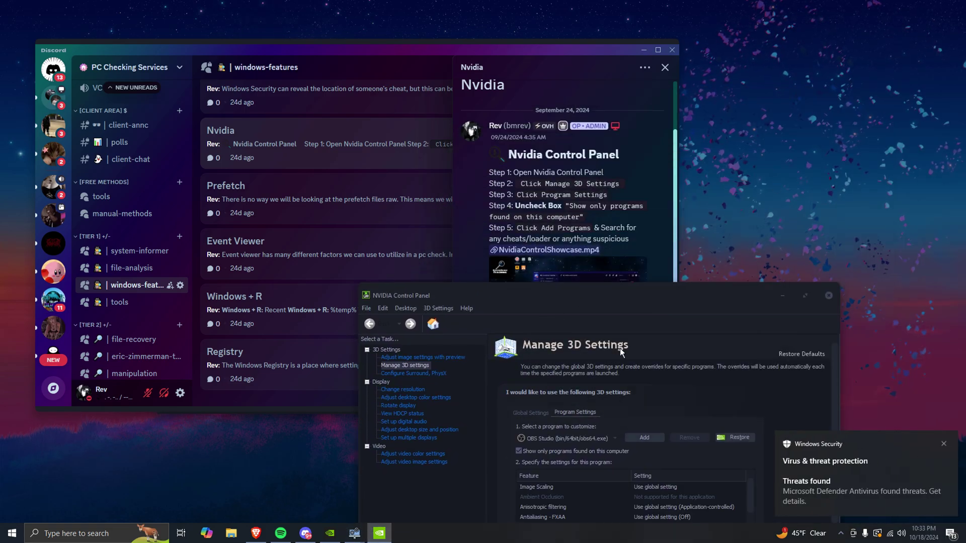
Step: Dismiss the Windows Security notification and turn off "Show only programs found on this computer" in the Program Settings
click(941, 444)
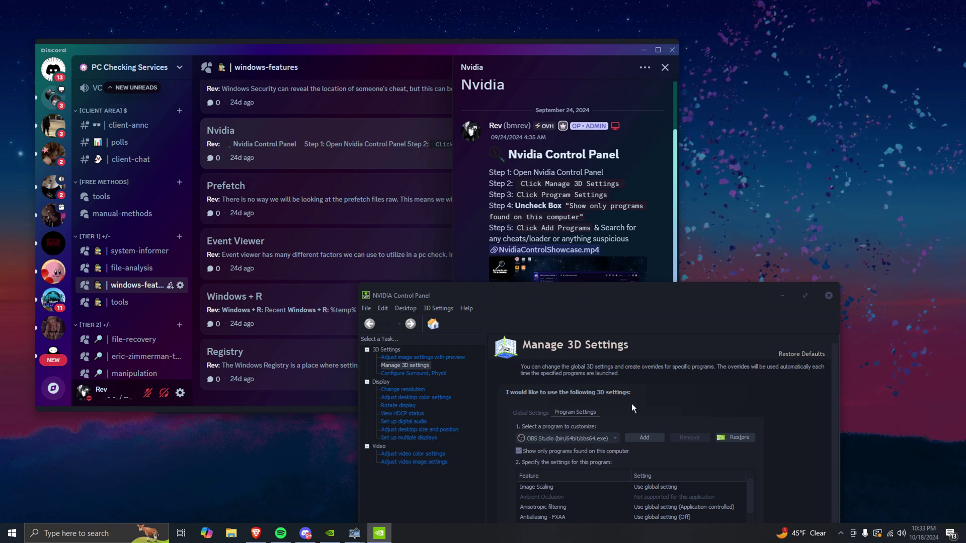
click(518, 452)
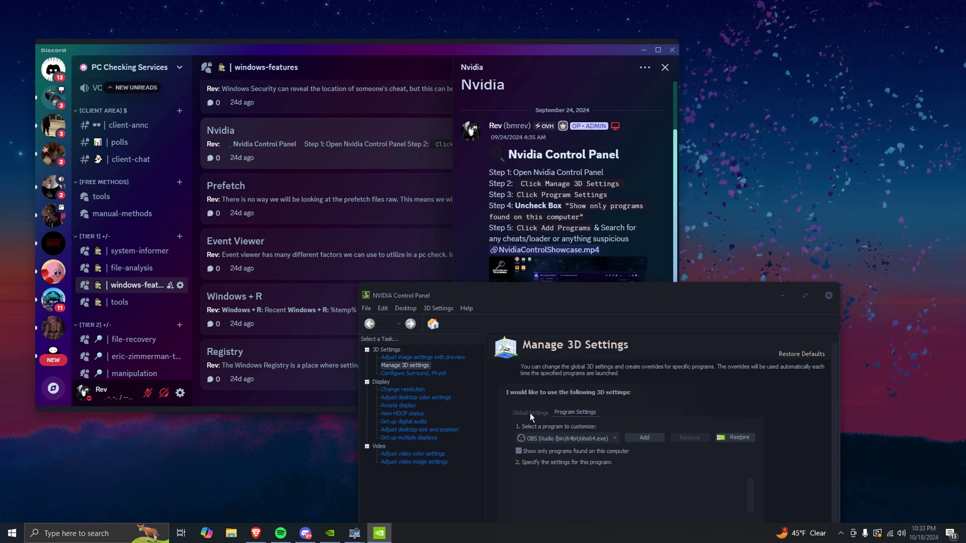
drag(535, 294, 433, 268)
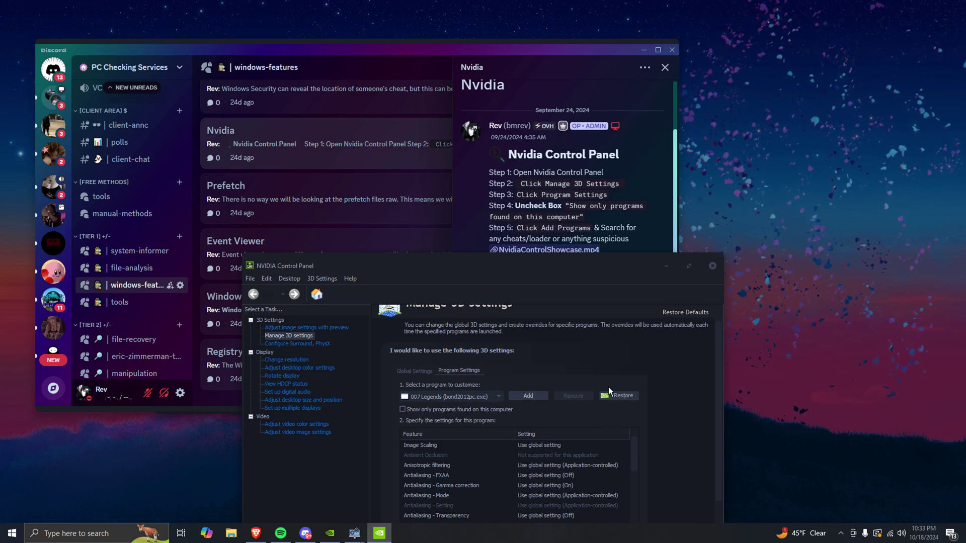
Step: Examine the recently used programs offered for adding to look for cheats or loaders, cancel without adding any, and close NVIDIA Control Panel
click(528, 396)
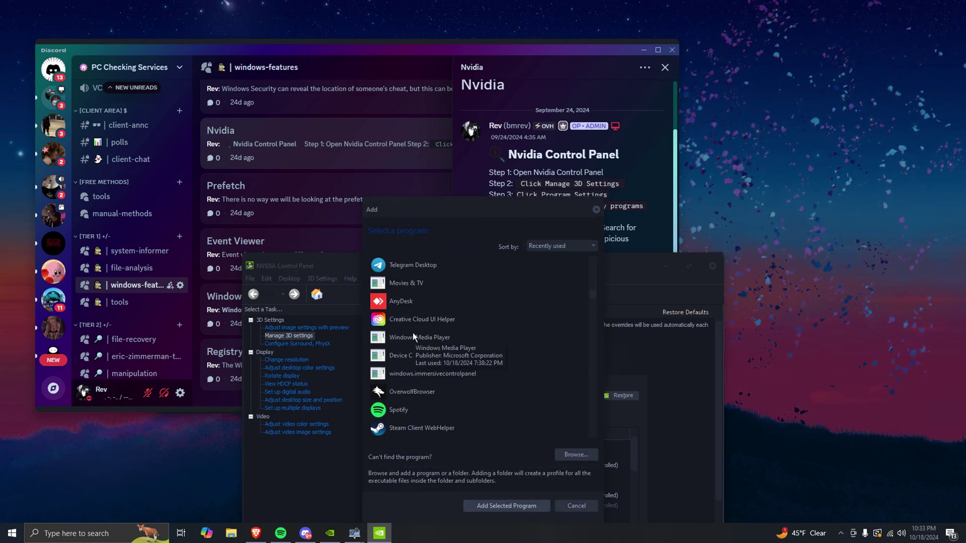
scroll(412, 333, down, 5)
scroll(426, 367, down, 2)
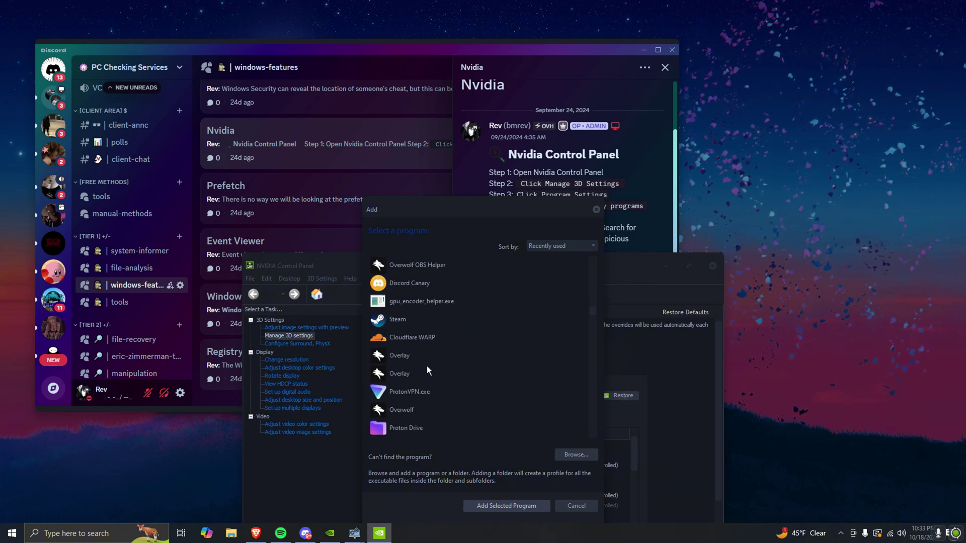
scroll(427, 367, down, 6)
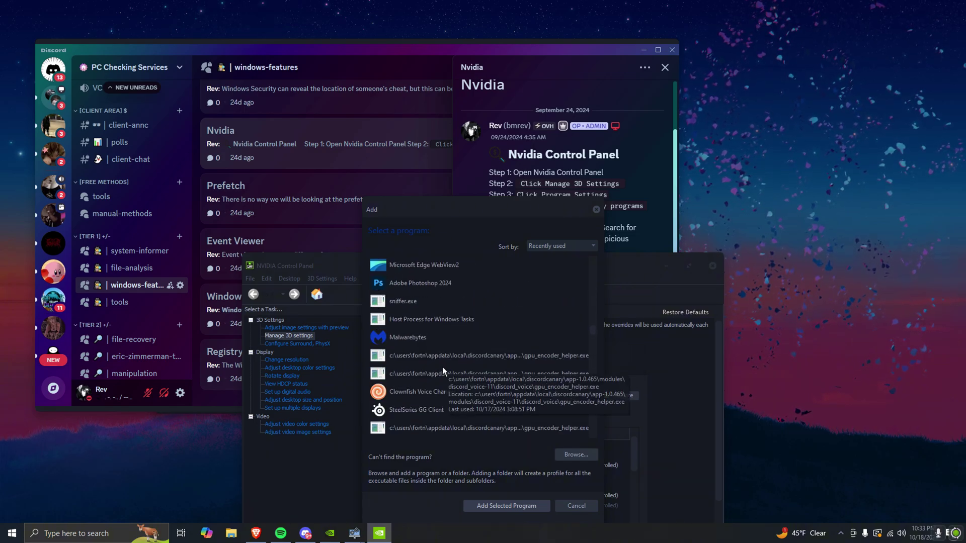
scroll(403, 387, down, 5)
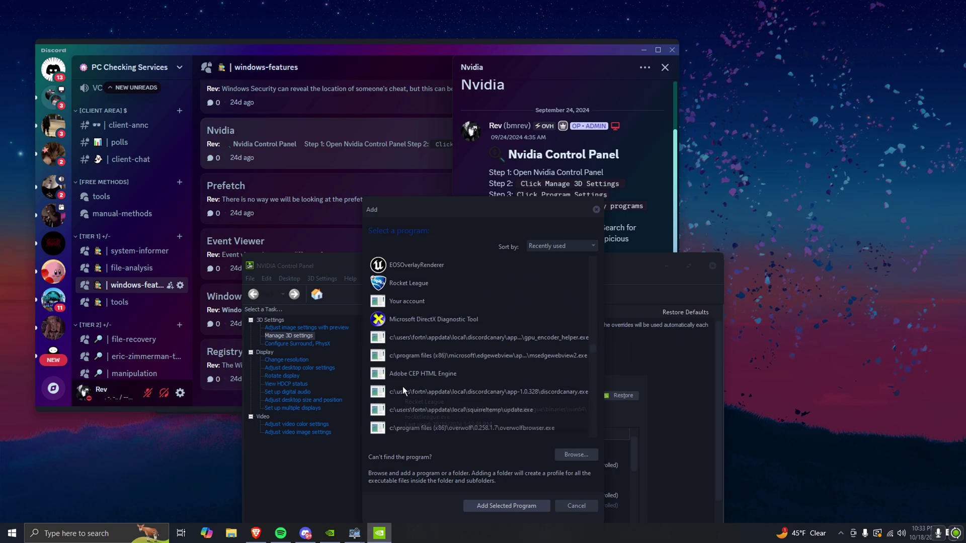
scroll(403, 387, down, 6)
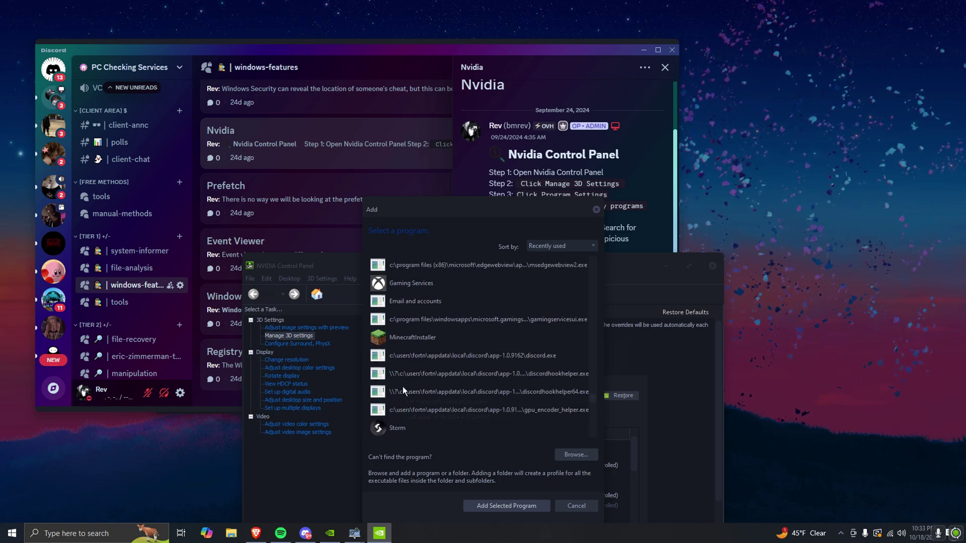
scroll(403, 386, down, 4)
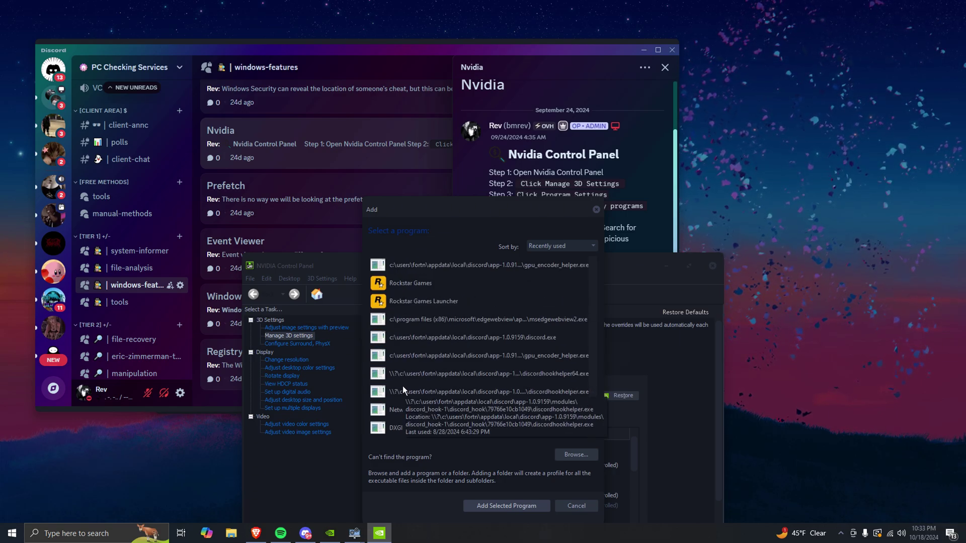
click(576, 507)
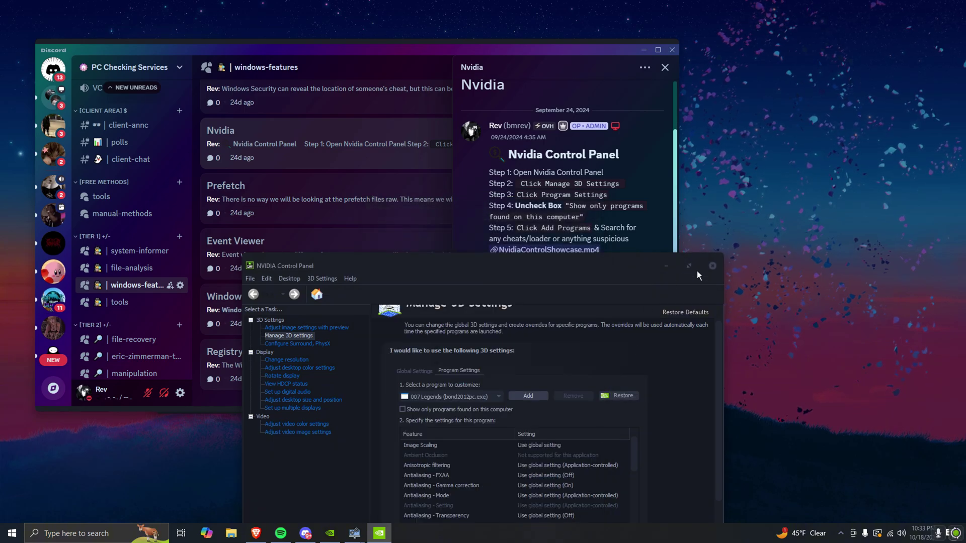
click(712, 266)
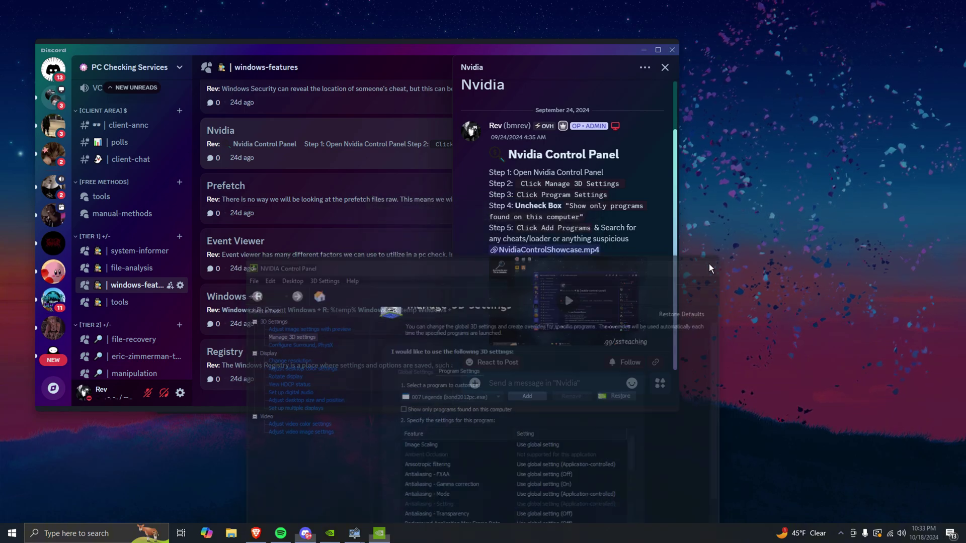
Step: Read the Prefetch, Event Viewer and Windows + R posts in the windows-features channel
click(266, 204)
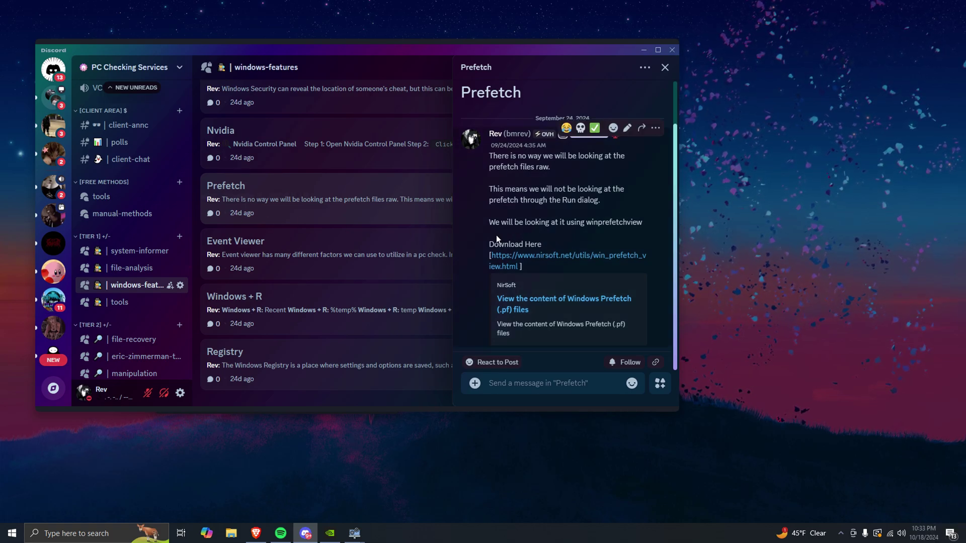
click(383, 245)
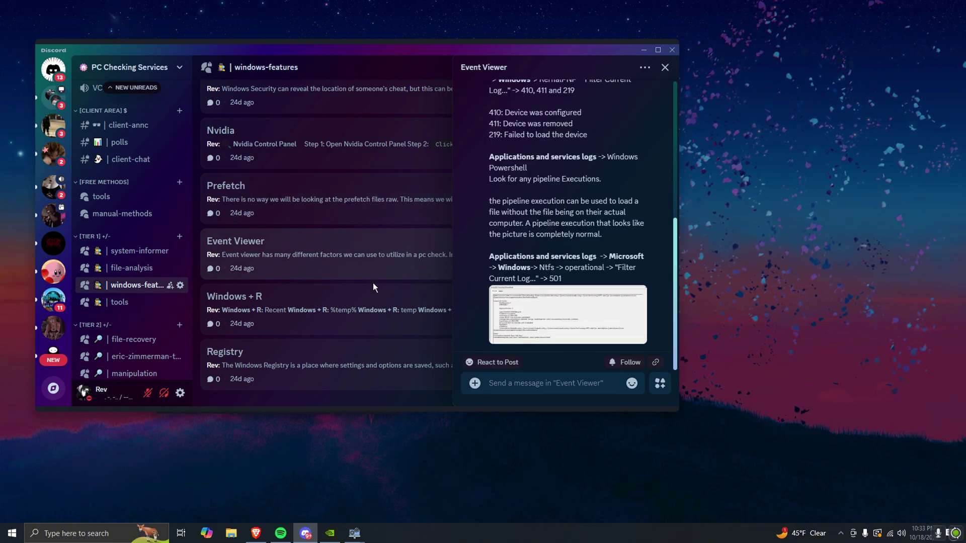
click(367, 311)
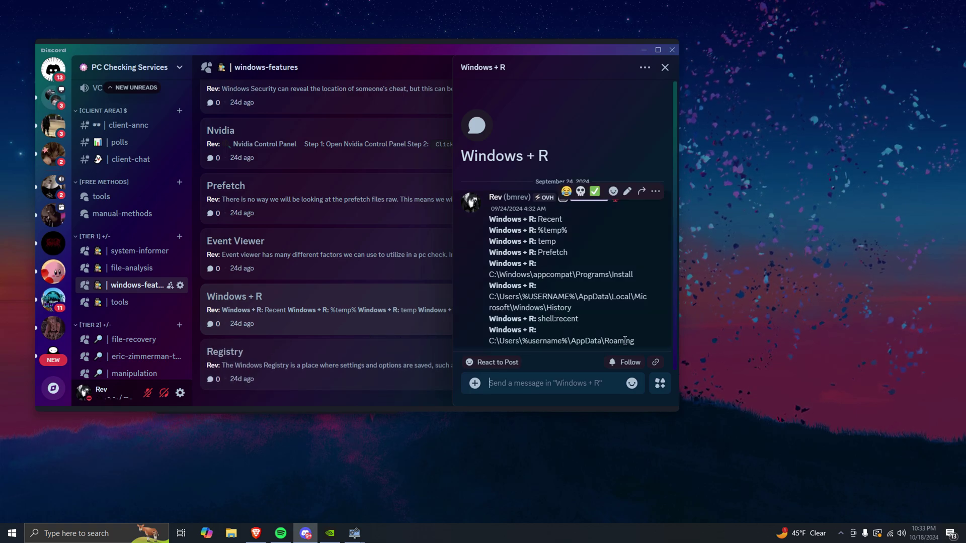
drag(625, 341, 490, 269)
click(490, 270)
drag(489, 219, 558, 321)
click(557, 321)
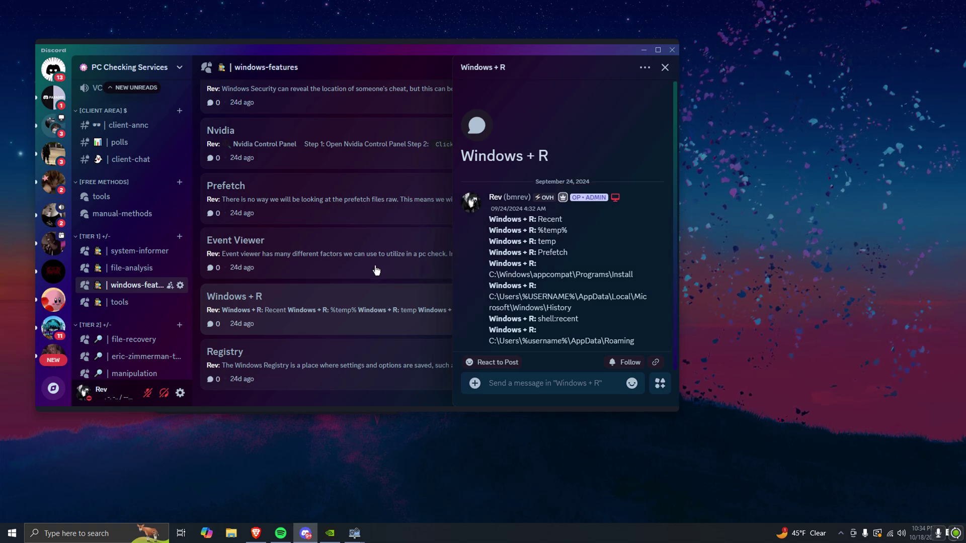
Step: Open the tools channel of the Free Methods category, minimize Discord, and switch to the Brave browser
scroll(372, 264, up, 5)
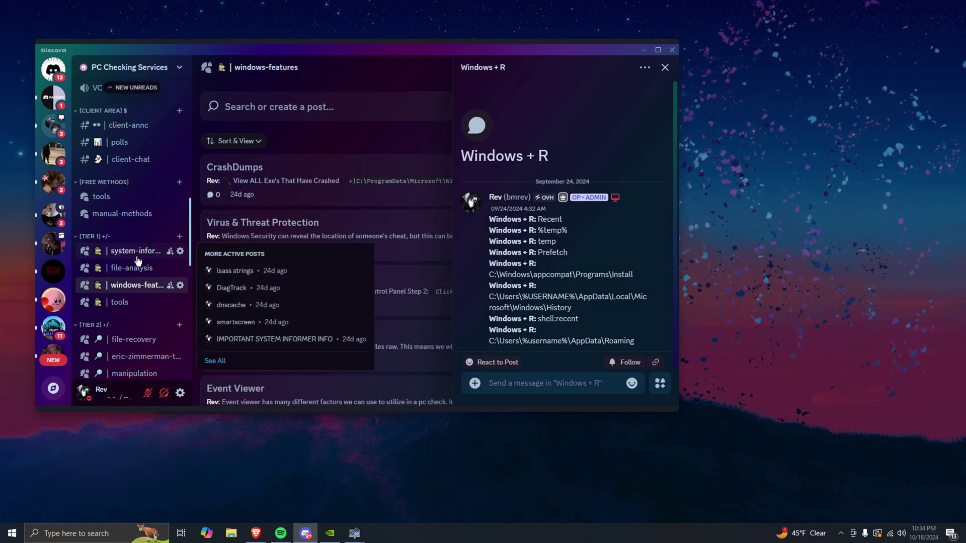
click(122, 215)
click(101, 196)
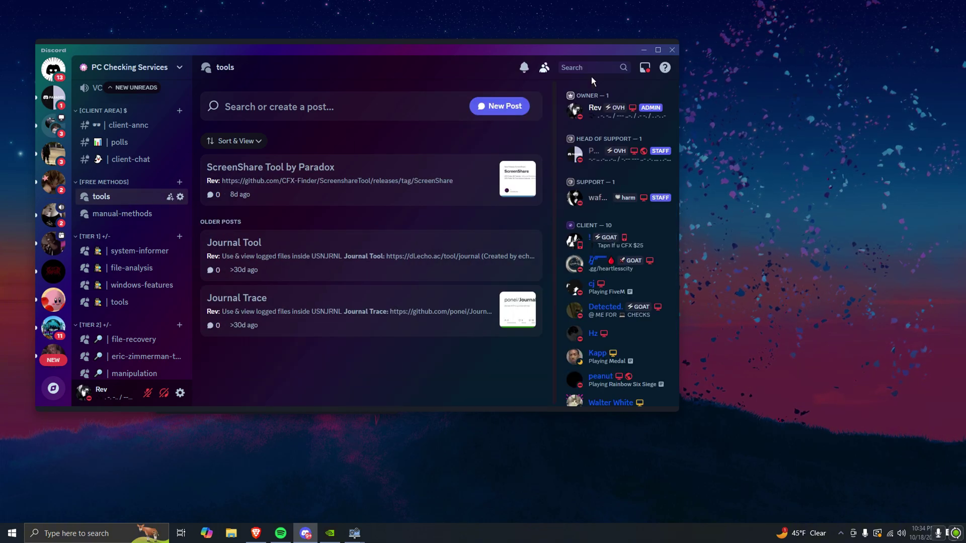
click(643, 50)
click(256, 533)
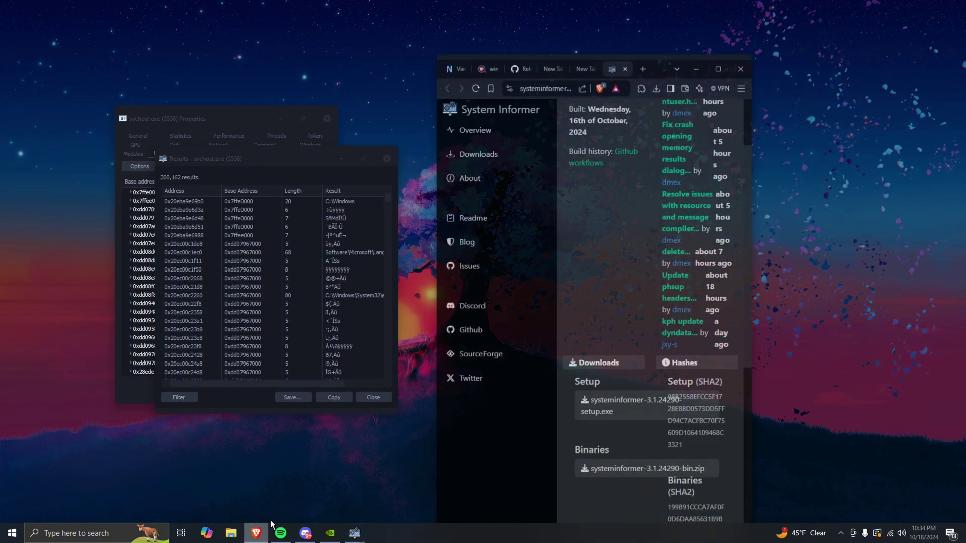
Step: Search the web for "Eric Zimmer tools" in a new tab of the maximized browser and open the Eric Zimmerman's tools site
click(661, 45)
key(super+Up)
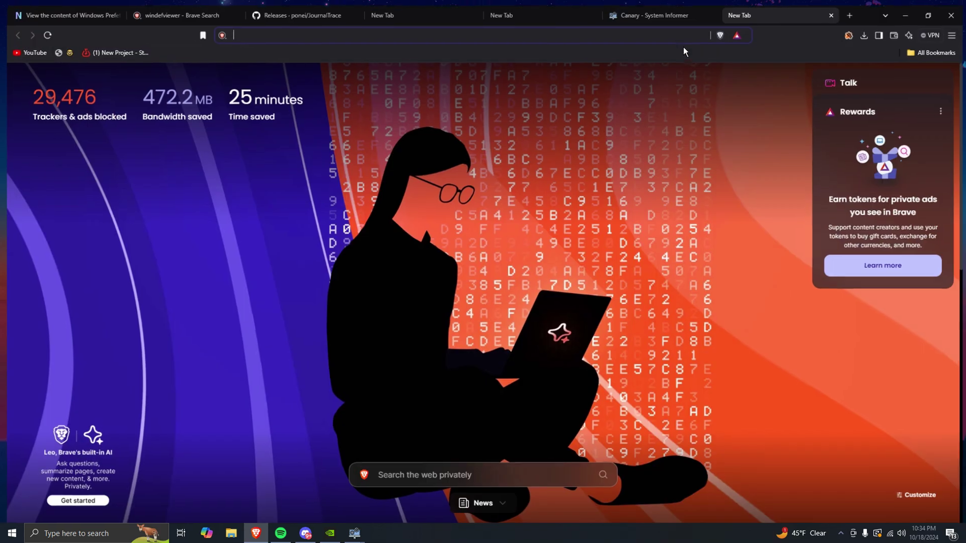
text(Eric )
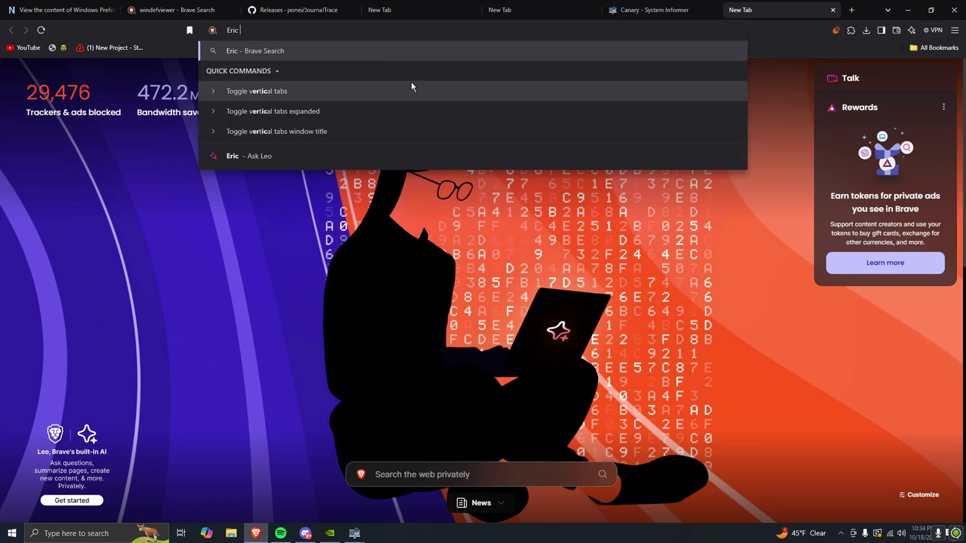
text(Zimmer)
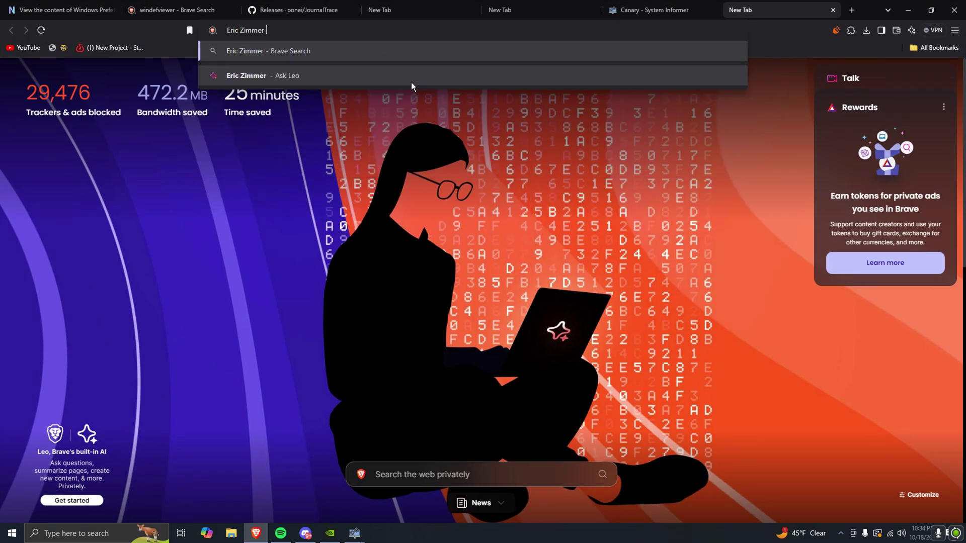
text( tools)
key(Return)
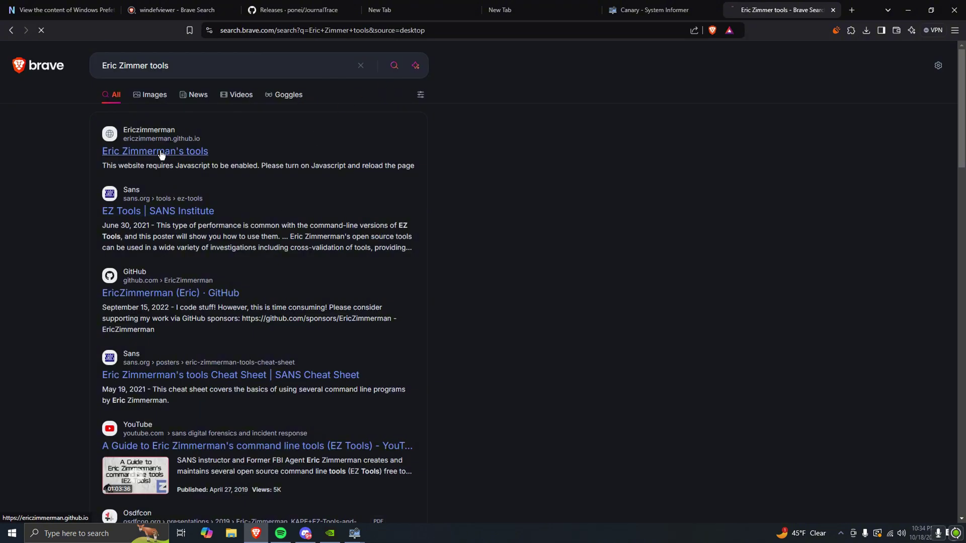
click(161, 152)
Step: Look through the Forensic tools and Other tools tables on the Eric Zimmerman's tools page
scroll(226, 248, down, 5)
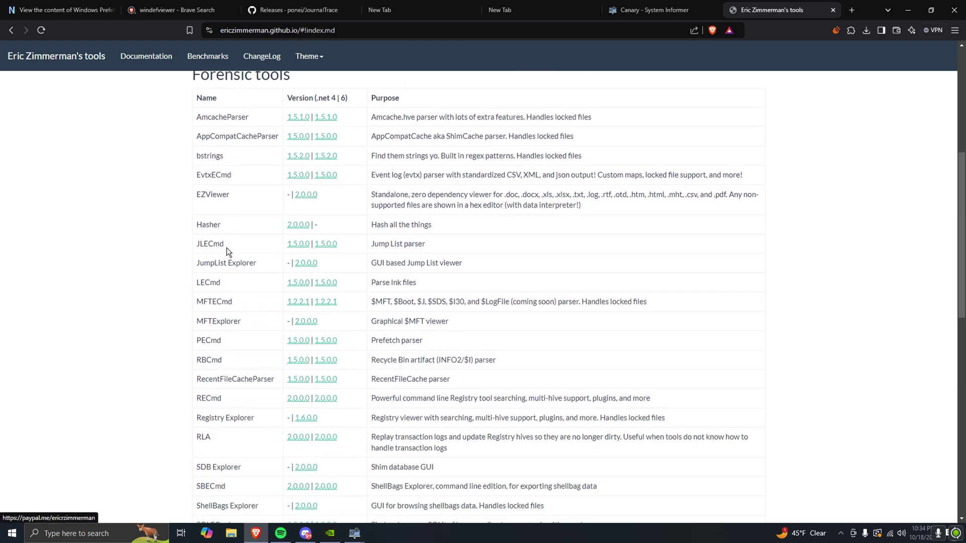
scroll(229, 250, down, 2)
scroll(289, 245, down, 3)
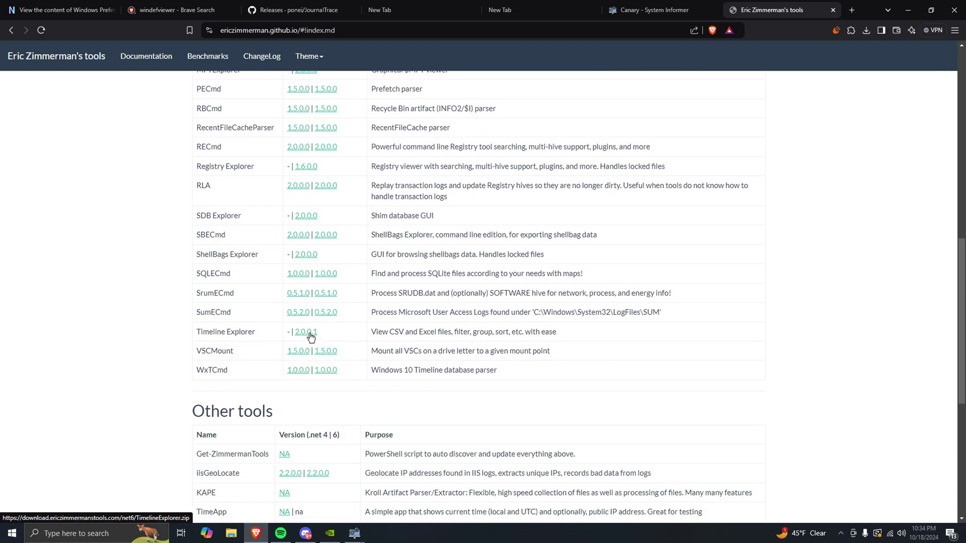
scroll(311, 337, down, 2)
click(306, 534)
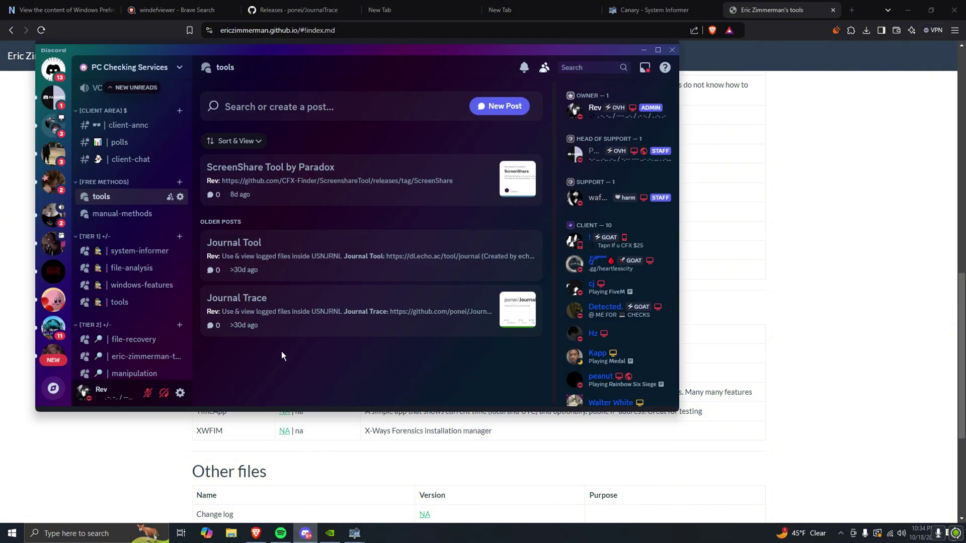
click(125, 434)
scroll(259, 309, up, 6)
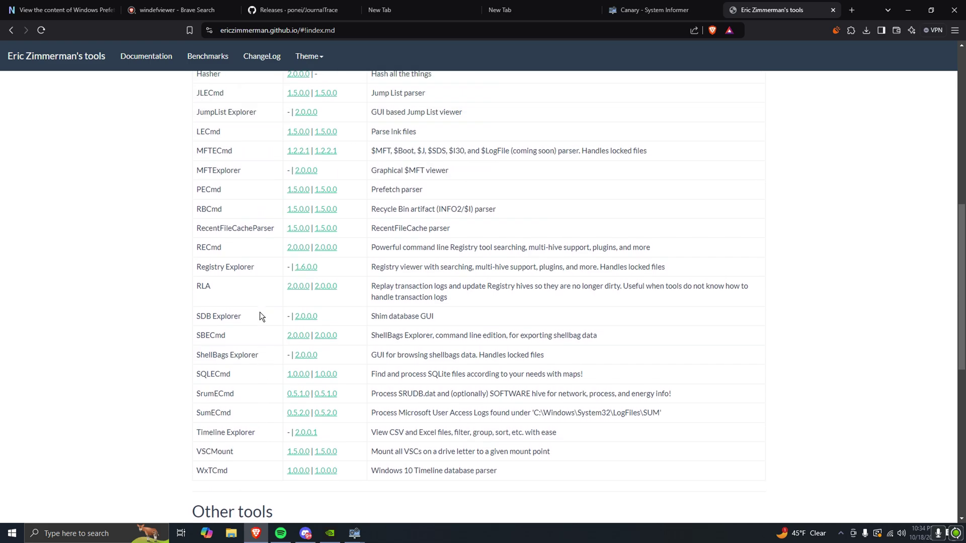
scroll(262, 312, up, 6)
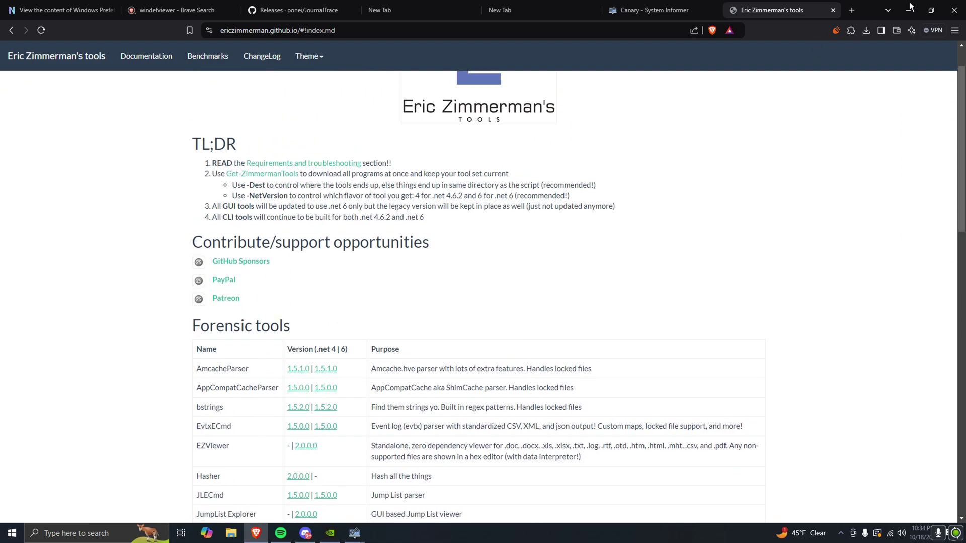
Step: Restore the browser to a smaller window beside Discord and review the forensic tool entries, including Registry Explorer and Timeline Explorer
click(931, 11)
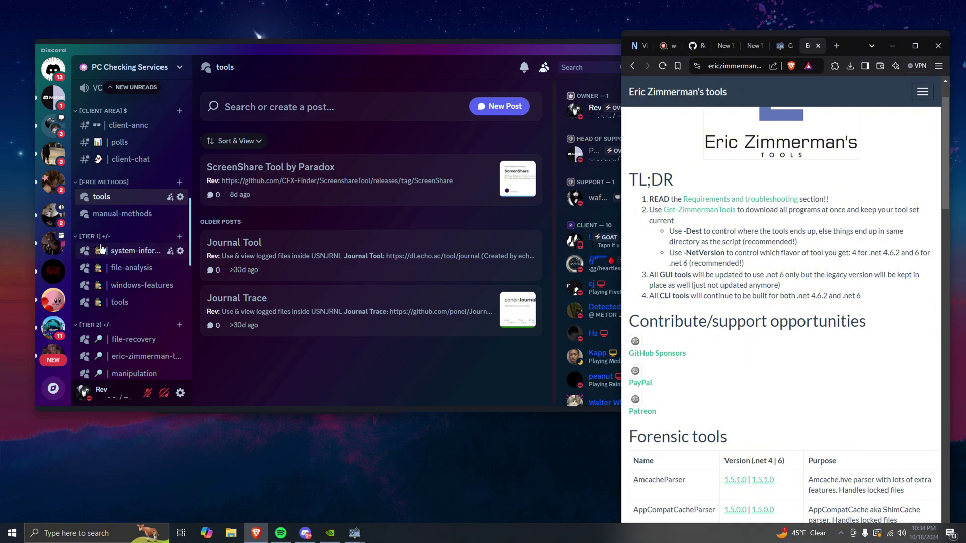
mouse_move(116, 250)
scroll(671, 288, down, 9)
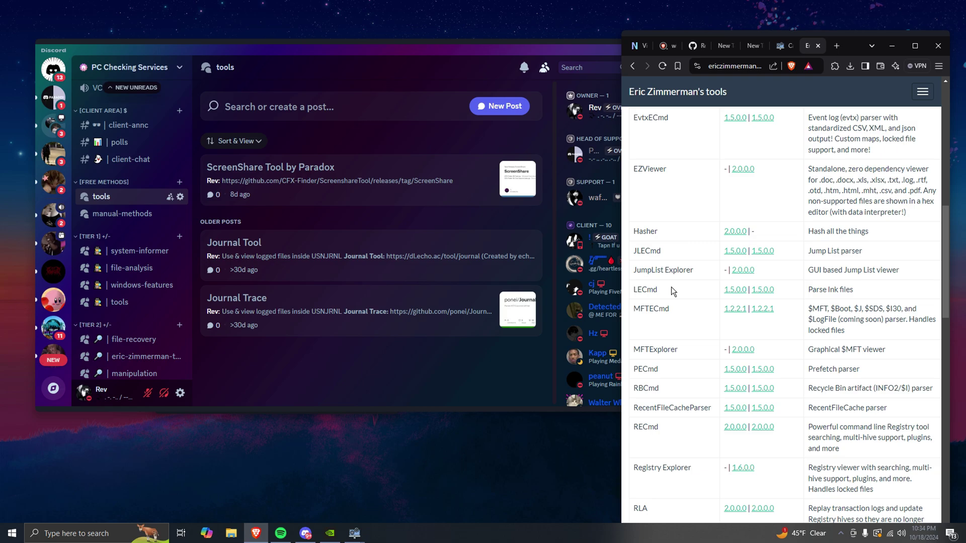
scroll(671, 288, down, 3)
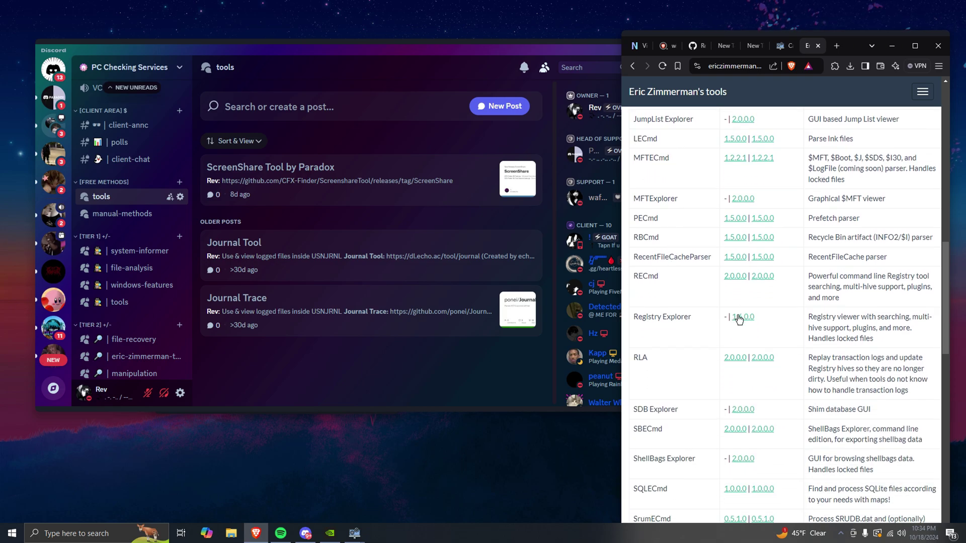
scroll(738, 317, down, 5)
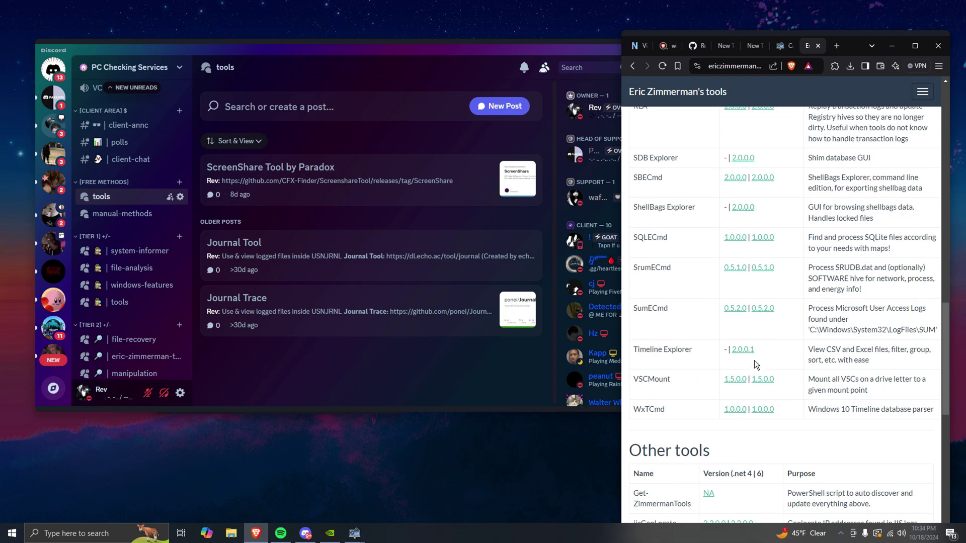
scroll(746, 356, up, 2)
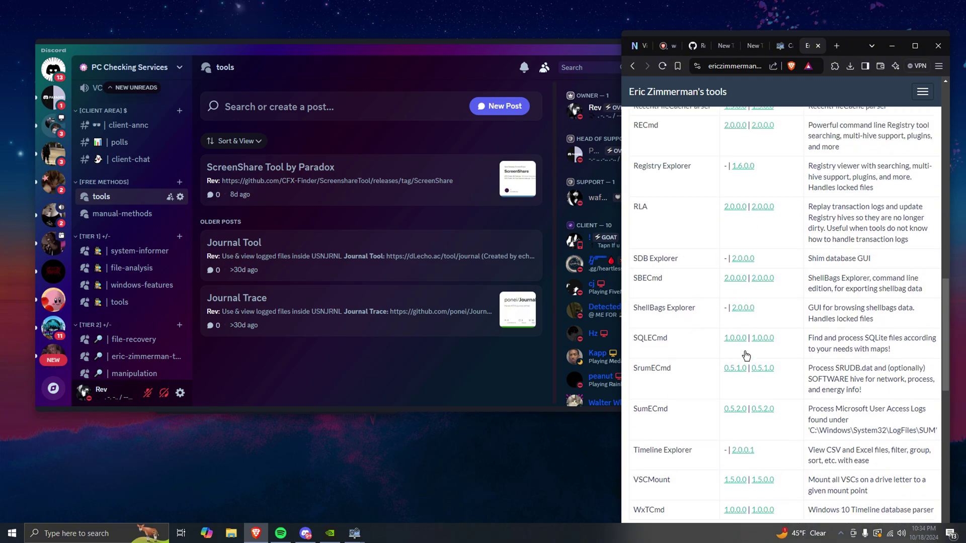
scroll(747, 351, up, 3)
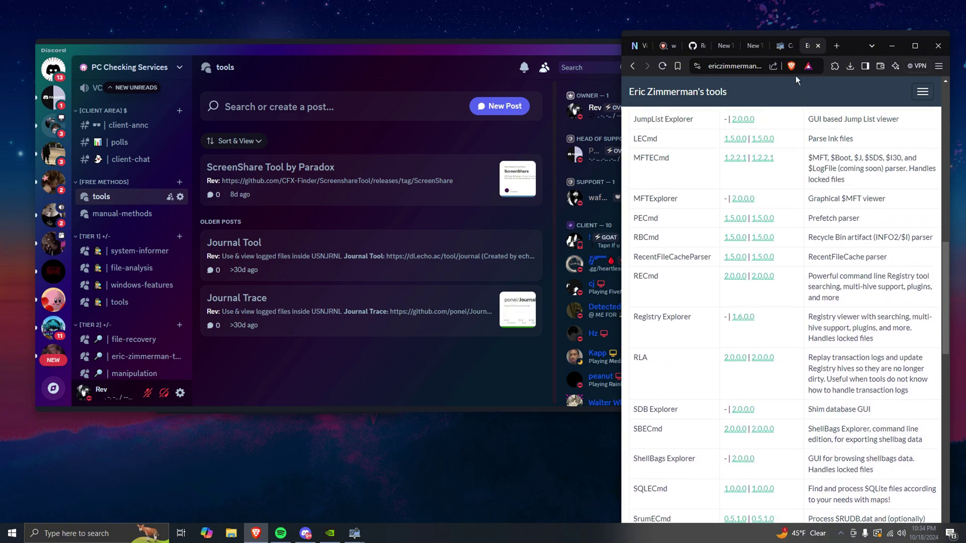
Step: Close the Eric Zimmerman's tools tab and minimize both Discord and the browser
click(818, 46)
click(422, 70)
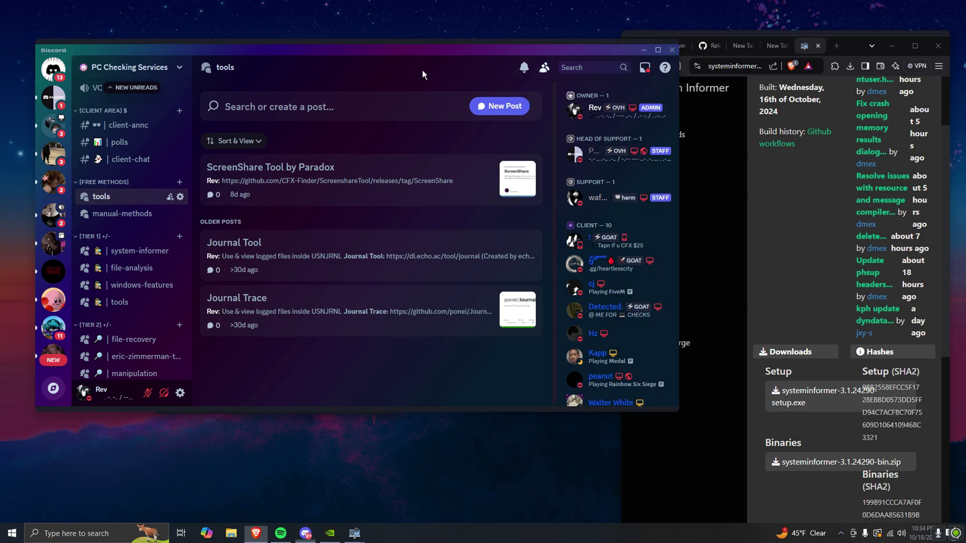
scroll(169, 169, up, 10)
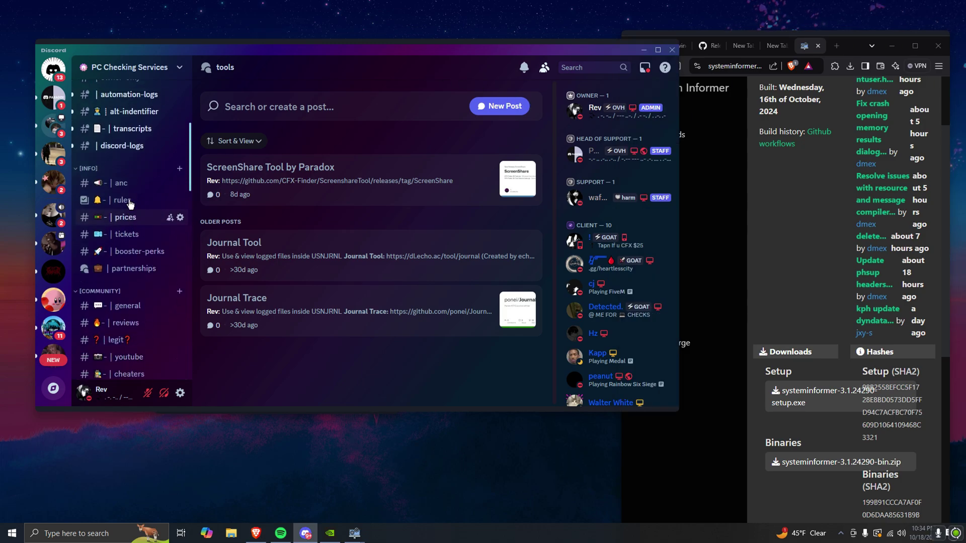
scroll(131, 203, down, 3)
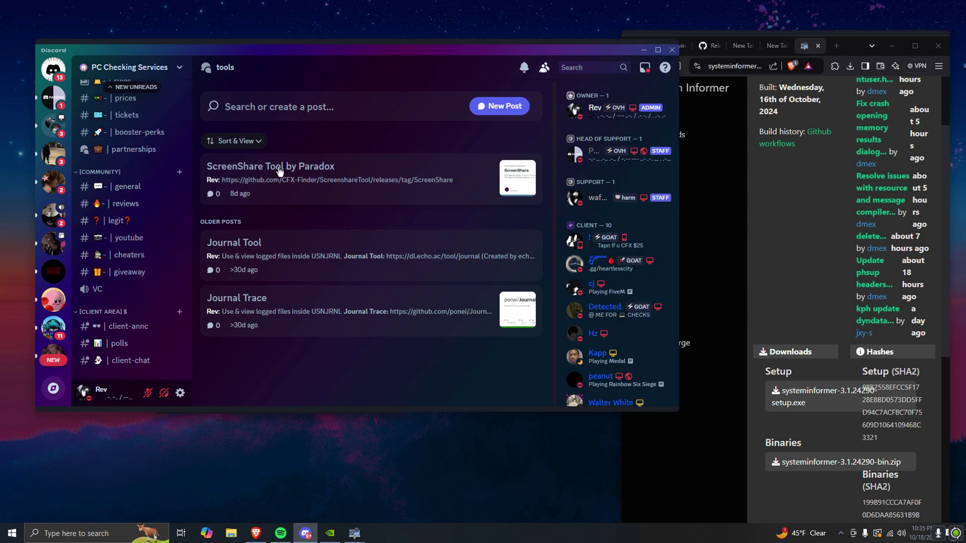
click(643, 50)
click(892, 46)
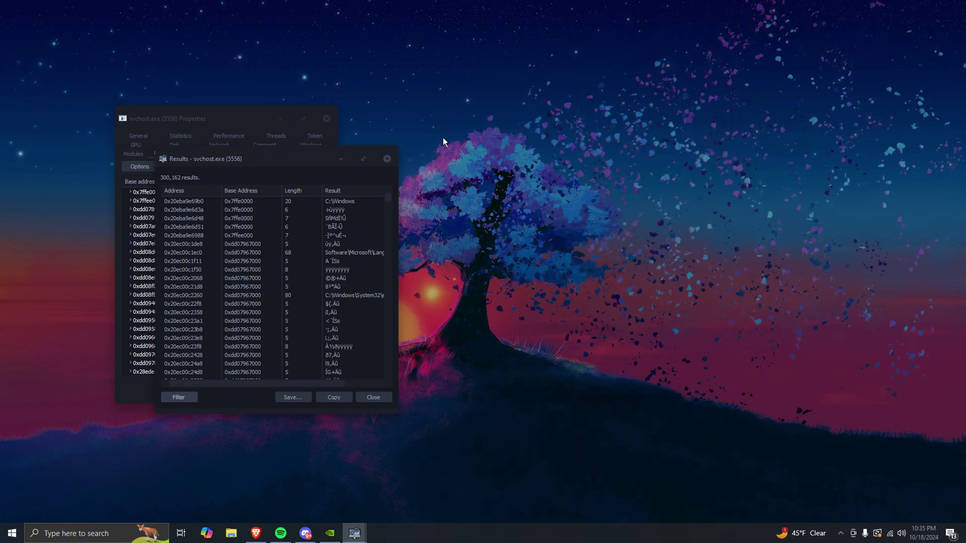
Step: Close the svchost.exe results and properties windows, clear the System Informer process filter, and close System Informer
click(387, 158)
click(327, 119)
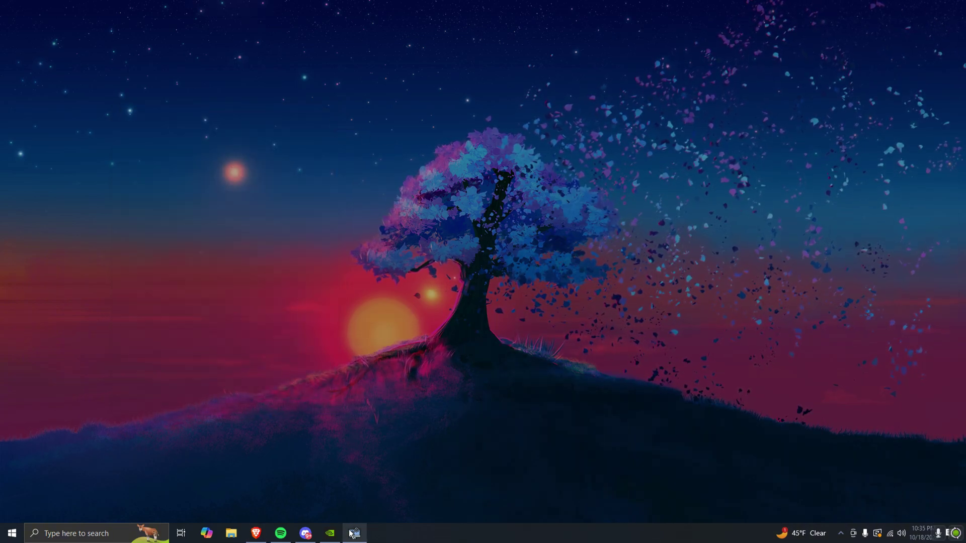
drag(672, 100, 403, 115)
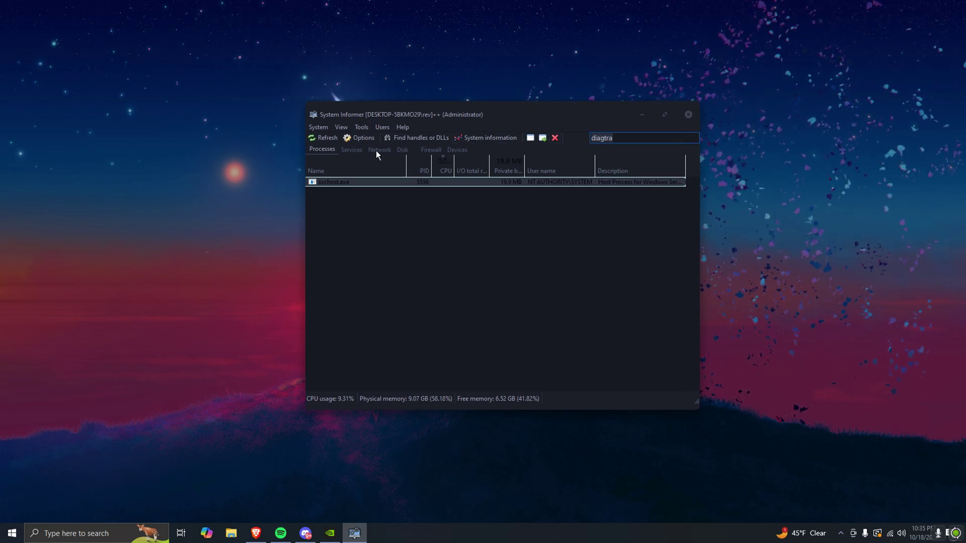
key(ctrl+a)
key(BackSpace)
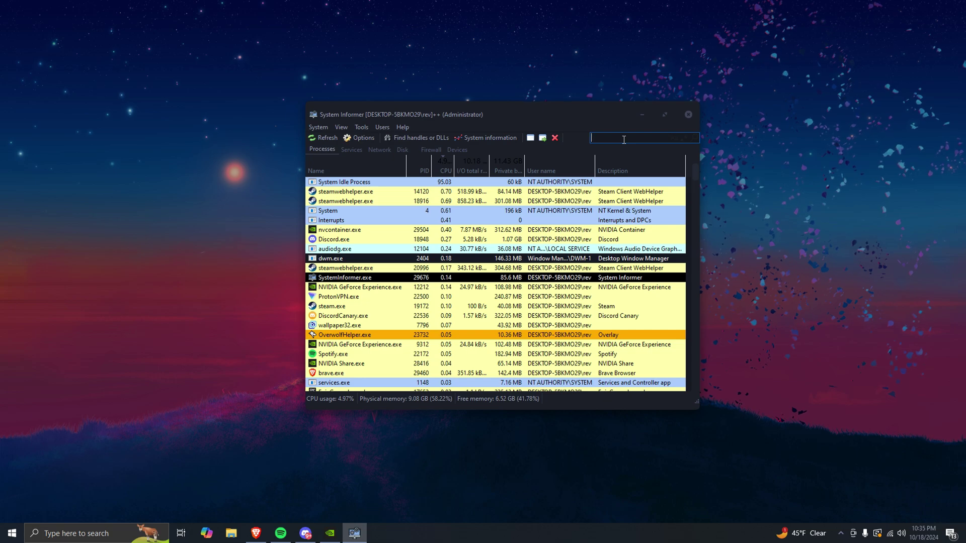
click(688, 114)
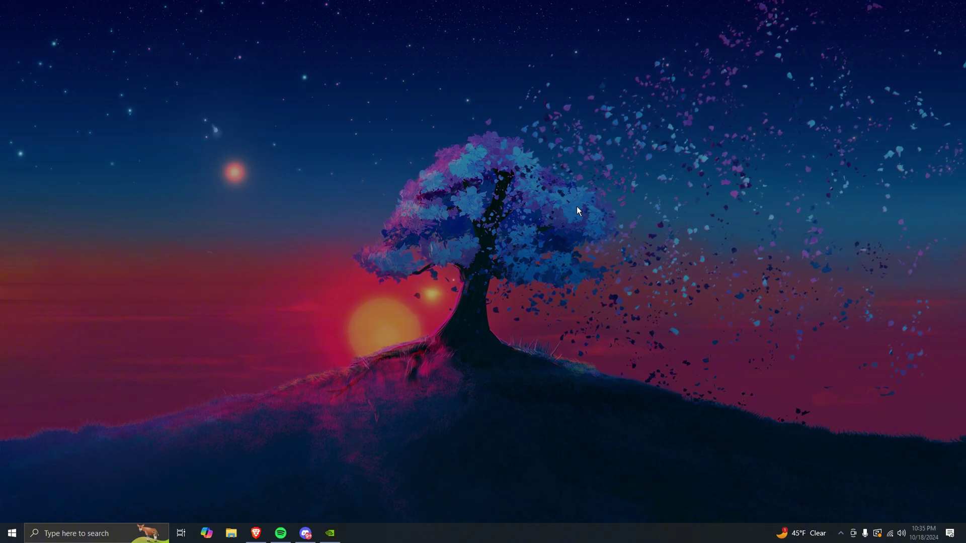
Step: Switch to Discord, look through the PC Checking Services server's channel list, and minimize the window
click(305, 534)
click(305, 534)
click(305, 534)
click(305, 533)
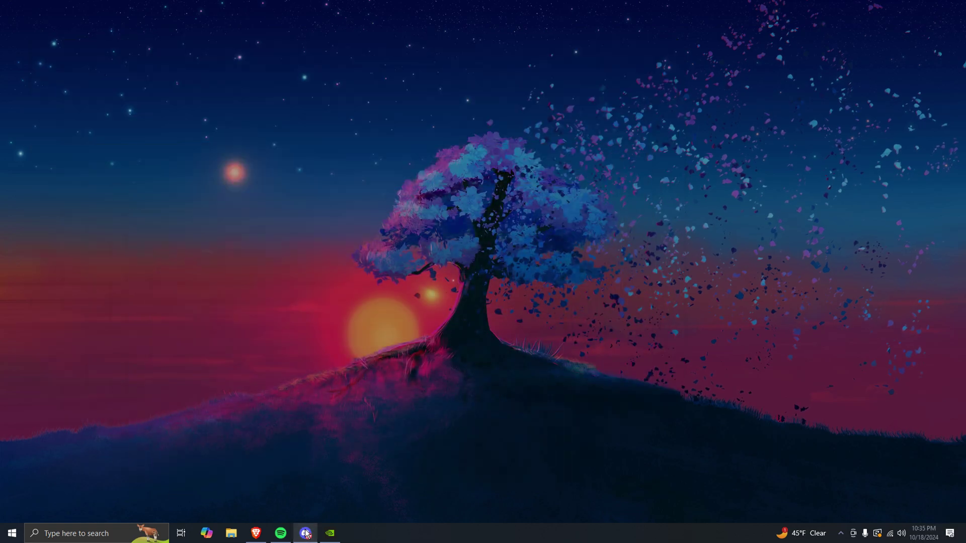
click(306, 534)
click(306, 533)
click(302, 533)
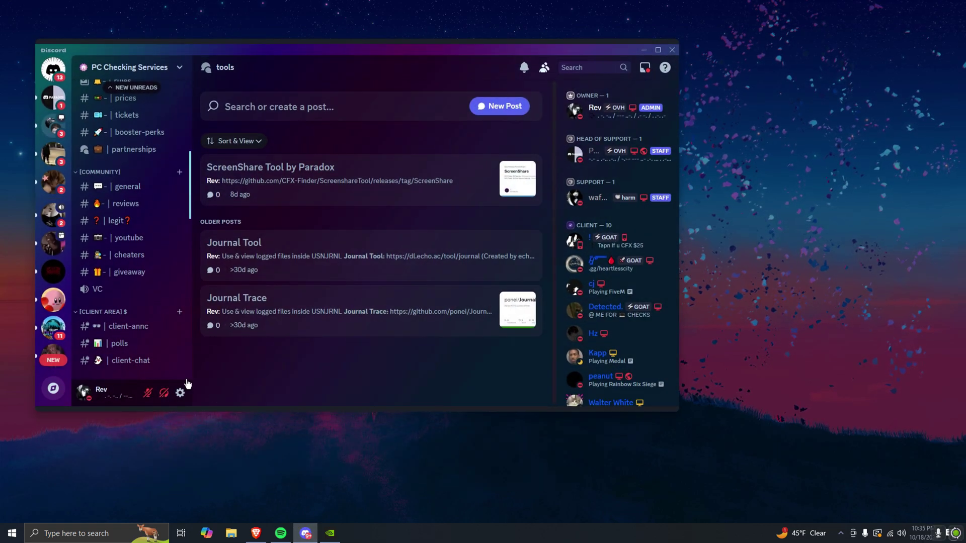
scroll(151, 367, down, 6)
scroll(146, 362, up, 3)
scroll(145, 361, up, 4)
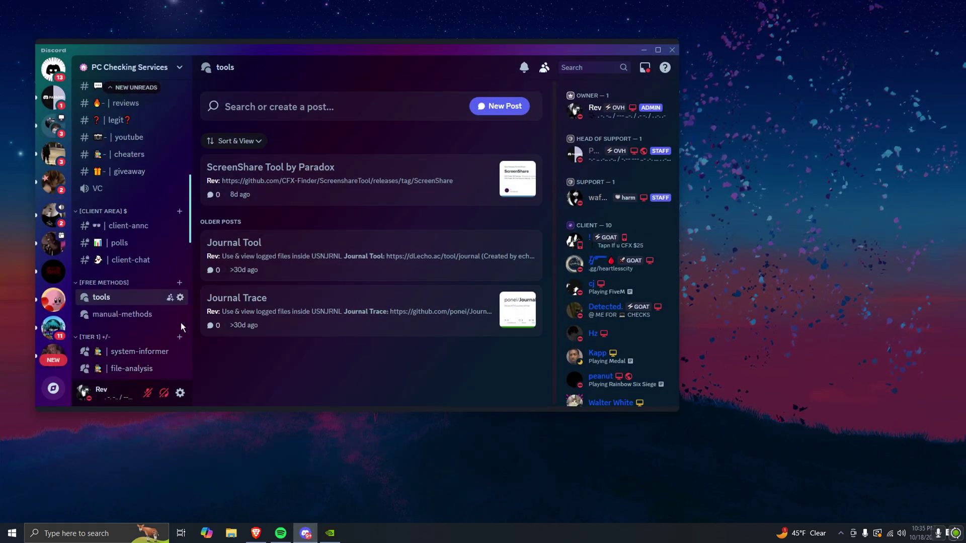
click(305, 534)
click(305, 533)
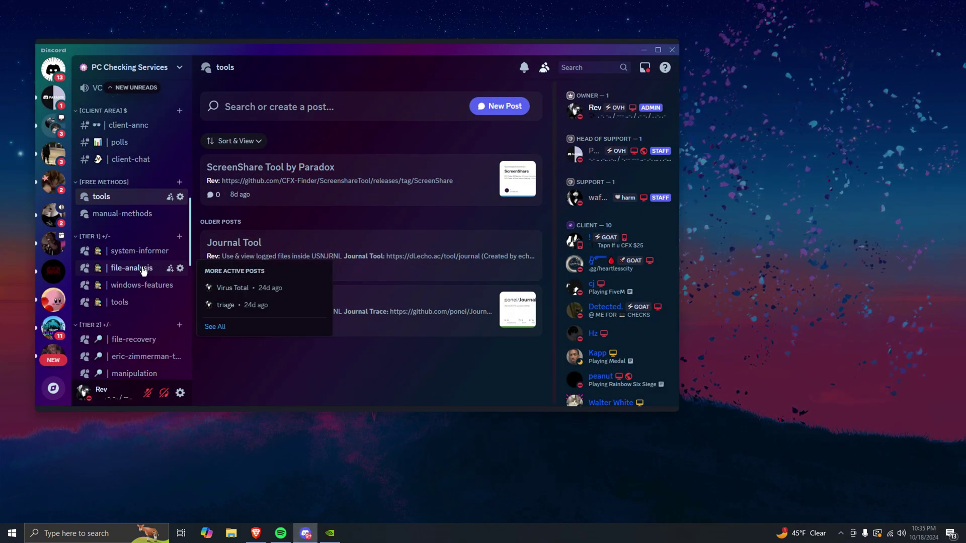
scroll(143, 272, up, 3)
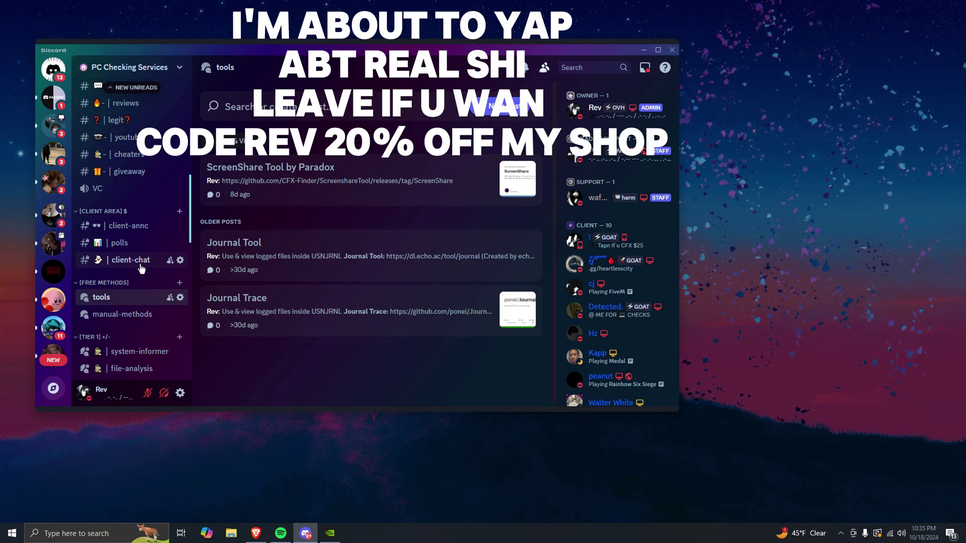
scroll(143, 267, down, 2)
scroll(131, 287, up, 3)
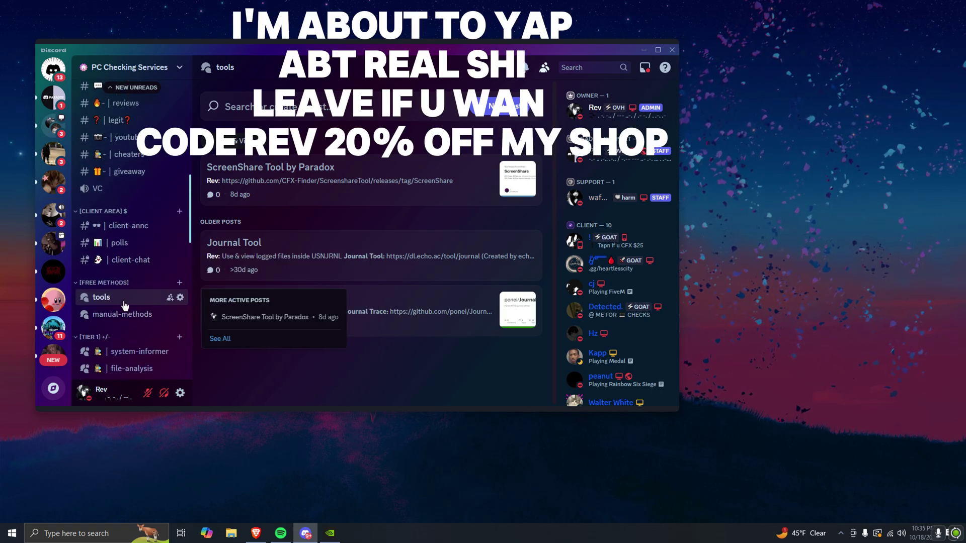
scroll(117, 285, up, 3)
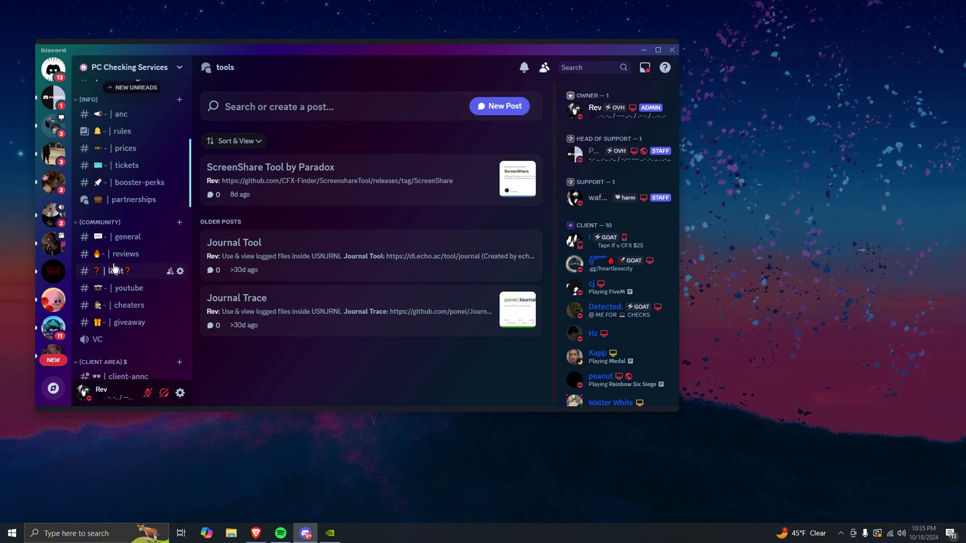
scroll(117, 265, down, 1)
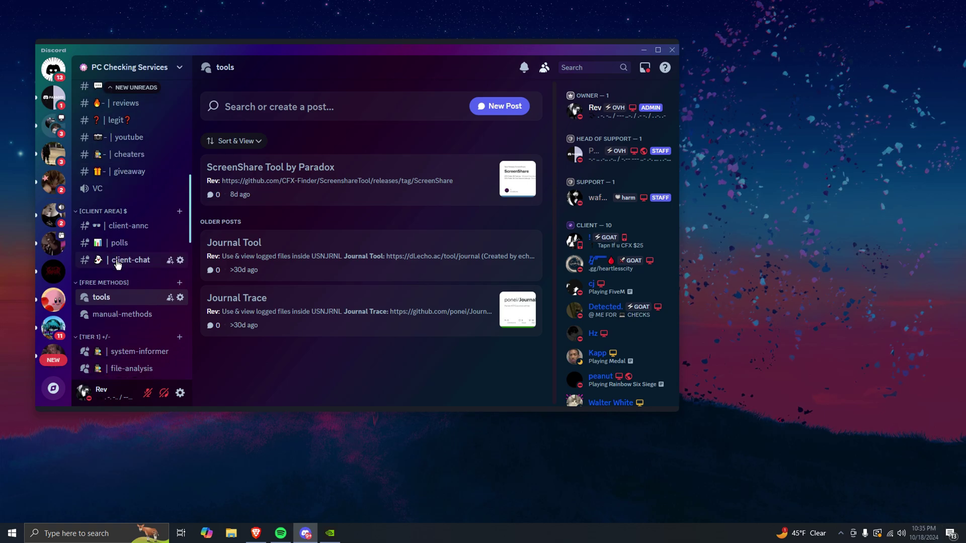
scroll(117, 265, up, 5)
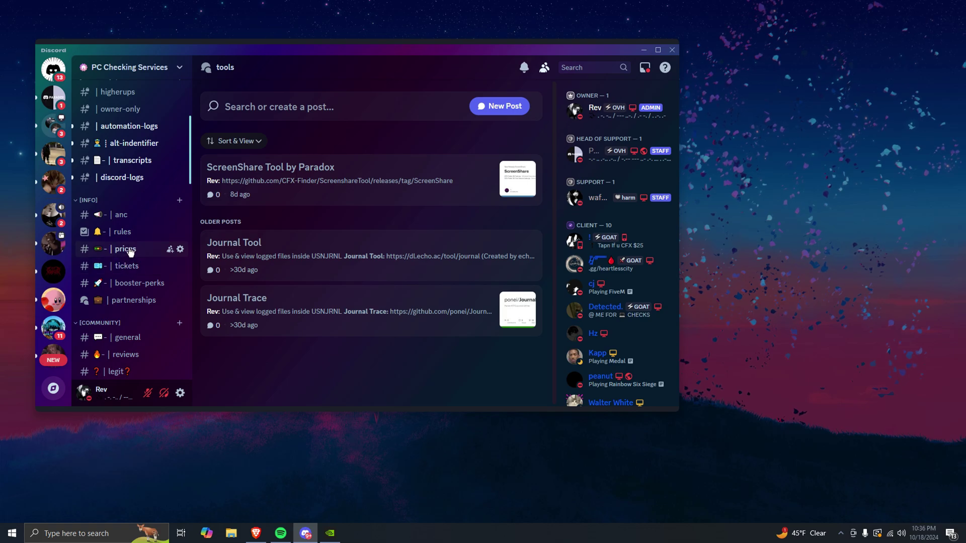
click(643, 50)
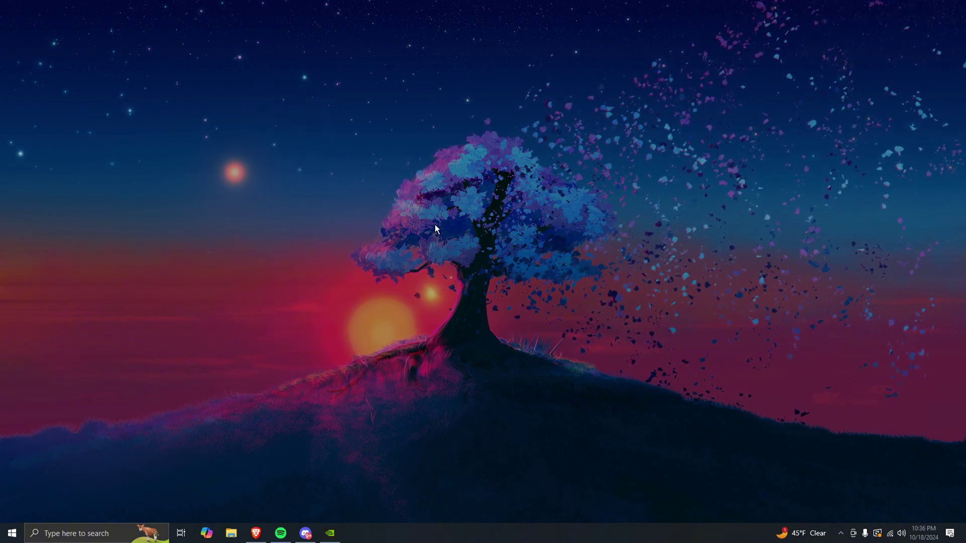
click(306, 533)
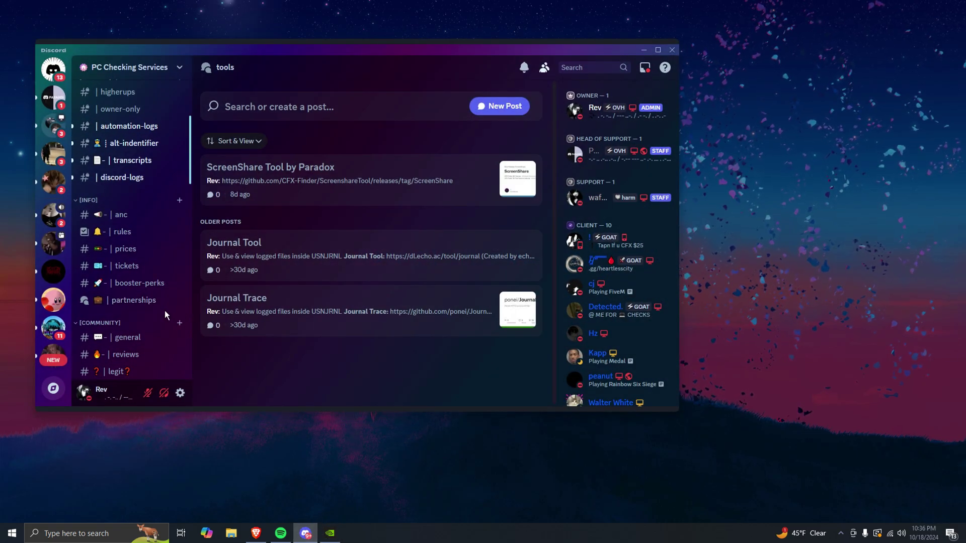
click(642, 51)
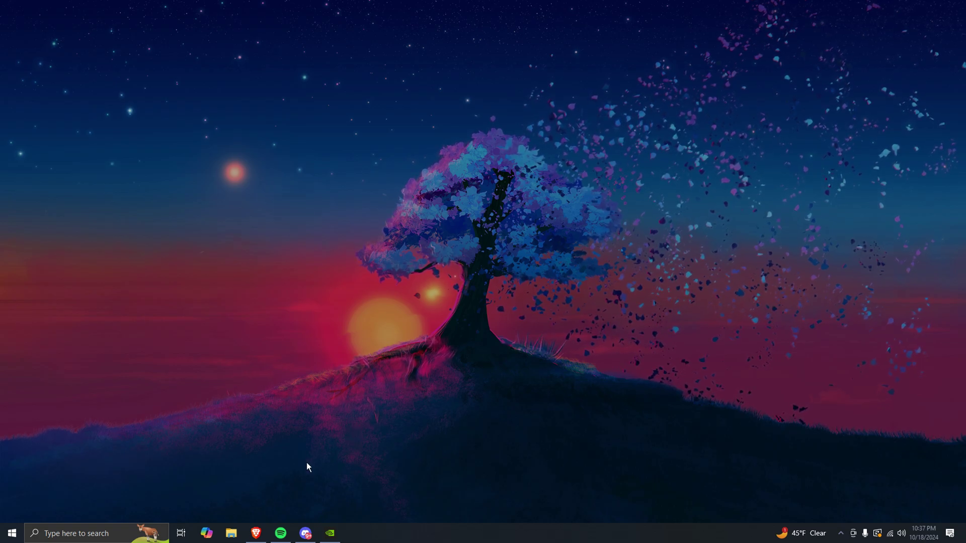
click(305, 534)
click(305, 534)
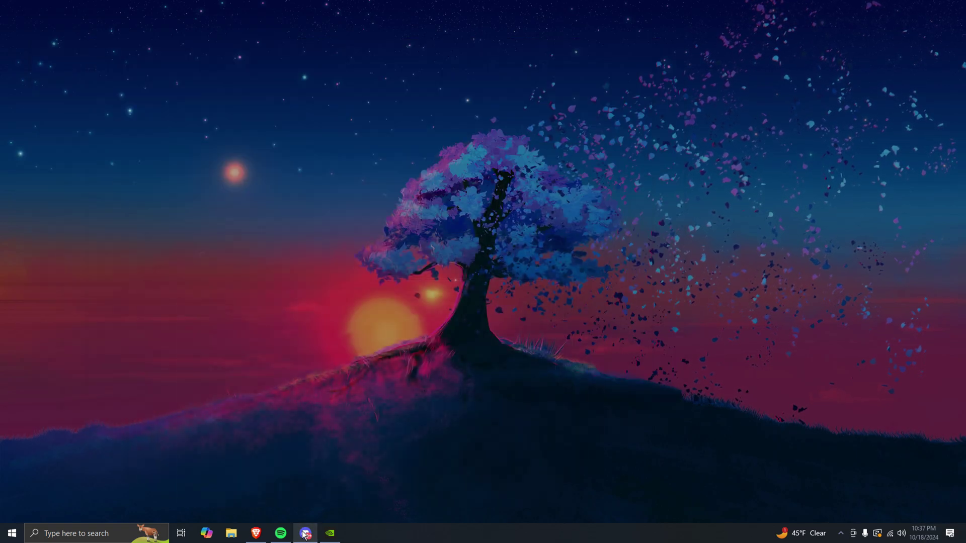
click(302, 536)
click(302, 537)
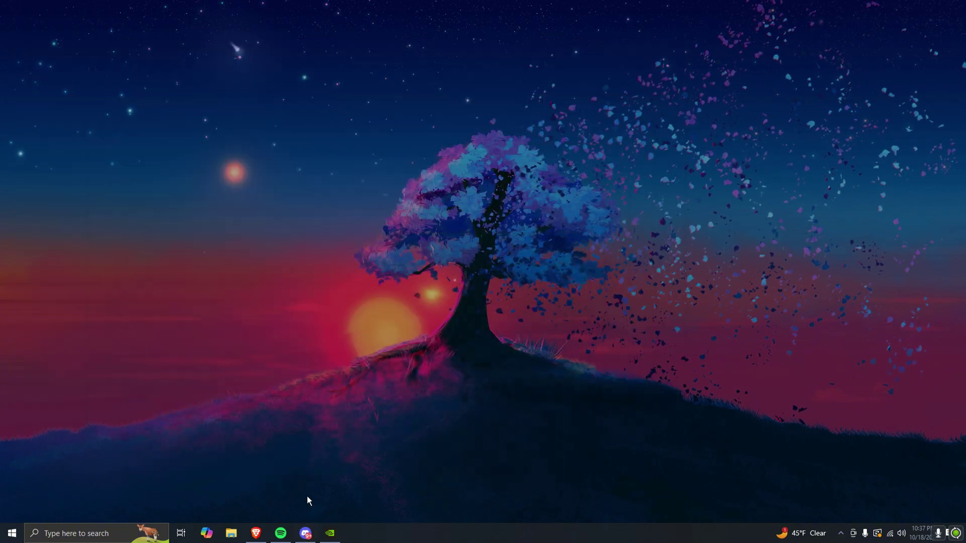
click(305, 533)
click(305, 534)
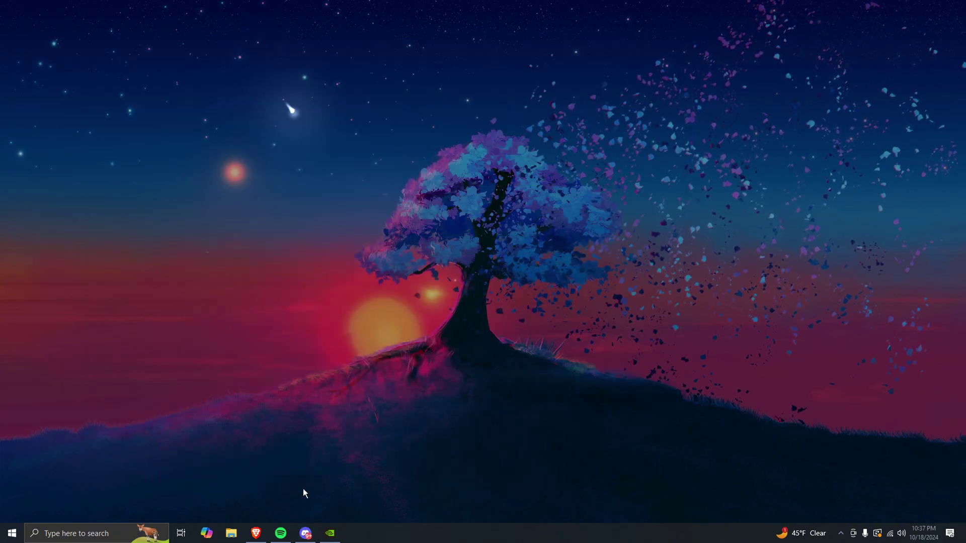